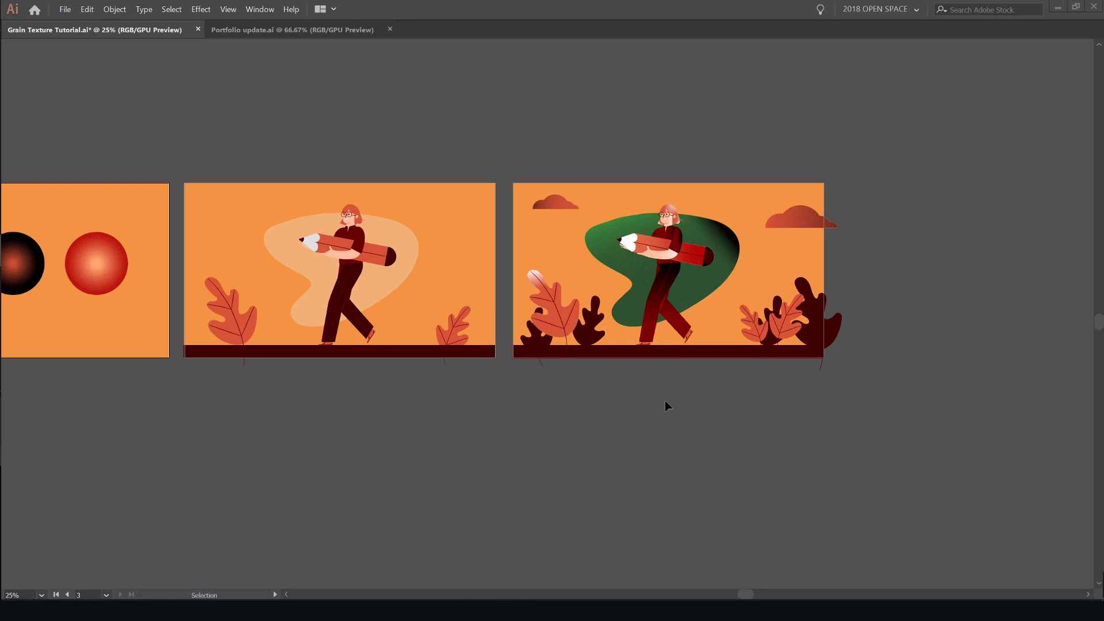
Step: Examine the grain shading on the textured illustration's figure, shirt and background shape up close and as a whole
scroll(613, 148, "up", 2)
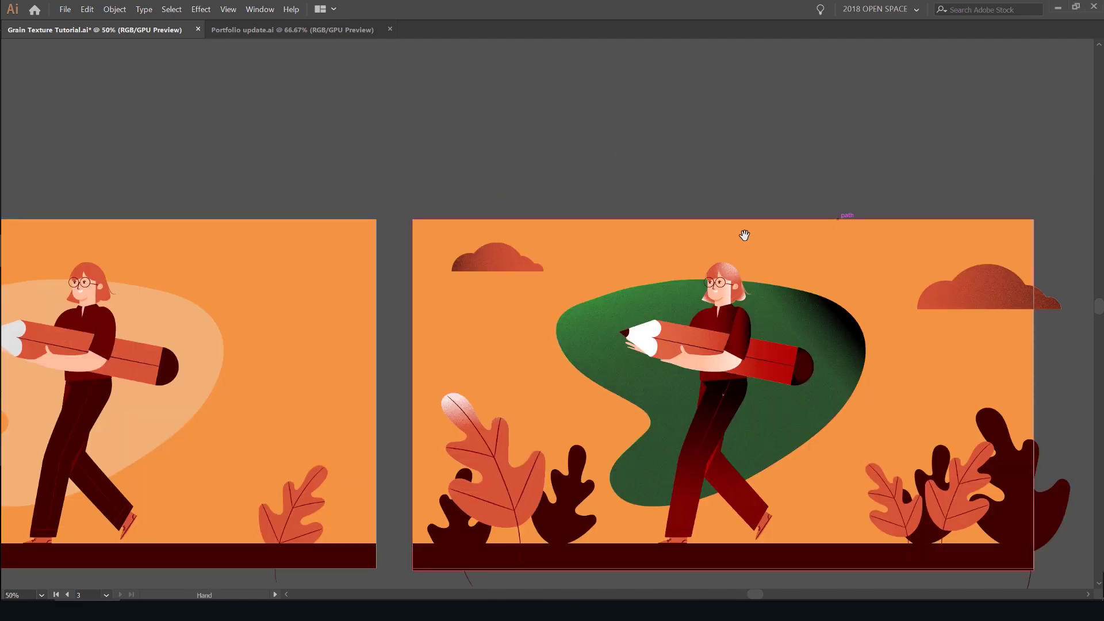
scroll(744, 235, "up", 1)
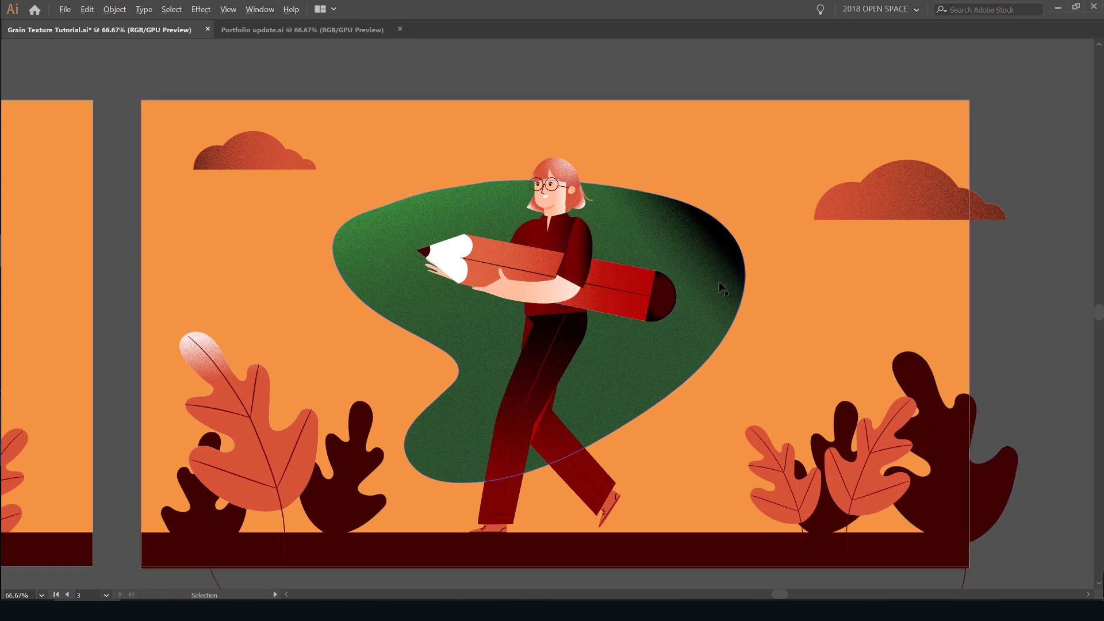
scroll(719, 281, "down", 1)
scroll(574, 226, "up", 3)
scroll(493, 348, "up", 5)
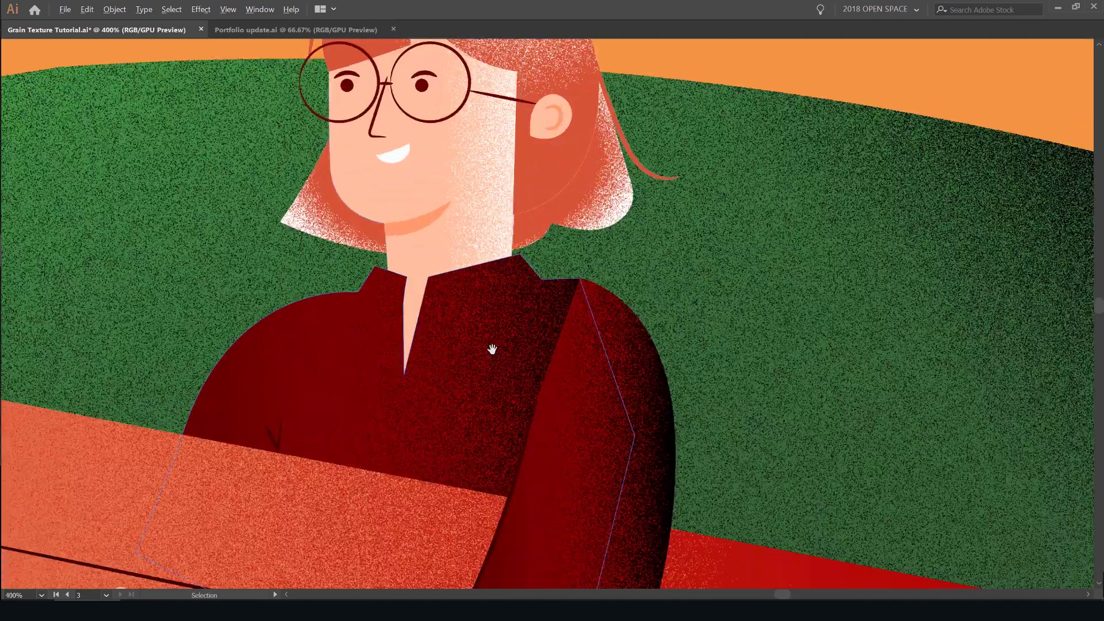
scroll(649, 222, "down", 5)
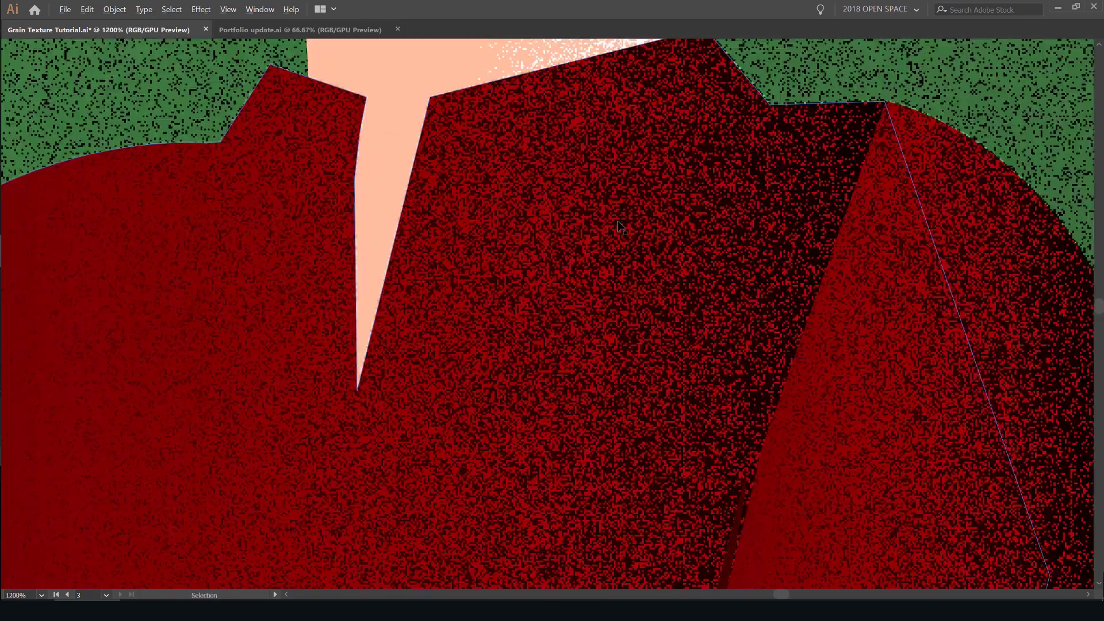
scroll(557, 268, "down", 3)
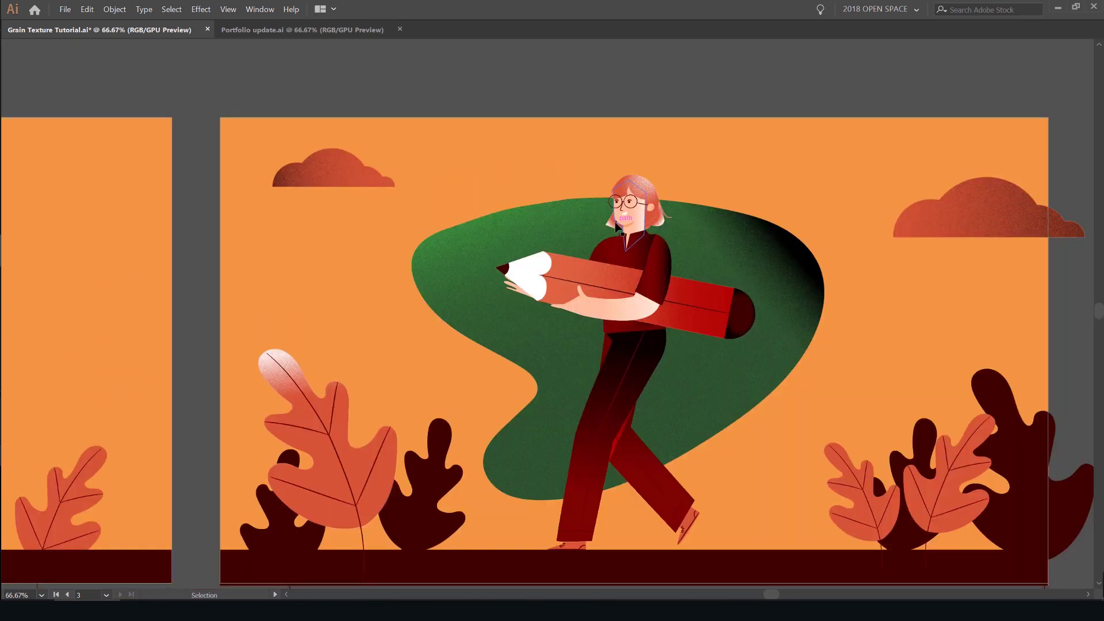
scroll(615, 226, "down", 1)
Step: Examine the flat, untextured version of the illustration, including the figure's face, shirt and pencil, against the textured version
left_click_drag(456, 193, 979, 209)
scroll(613, 230, "up", 1)
left_click_drag(698, 222, 695, 197)
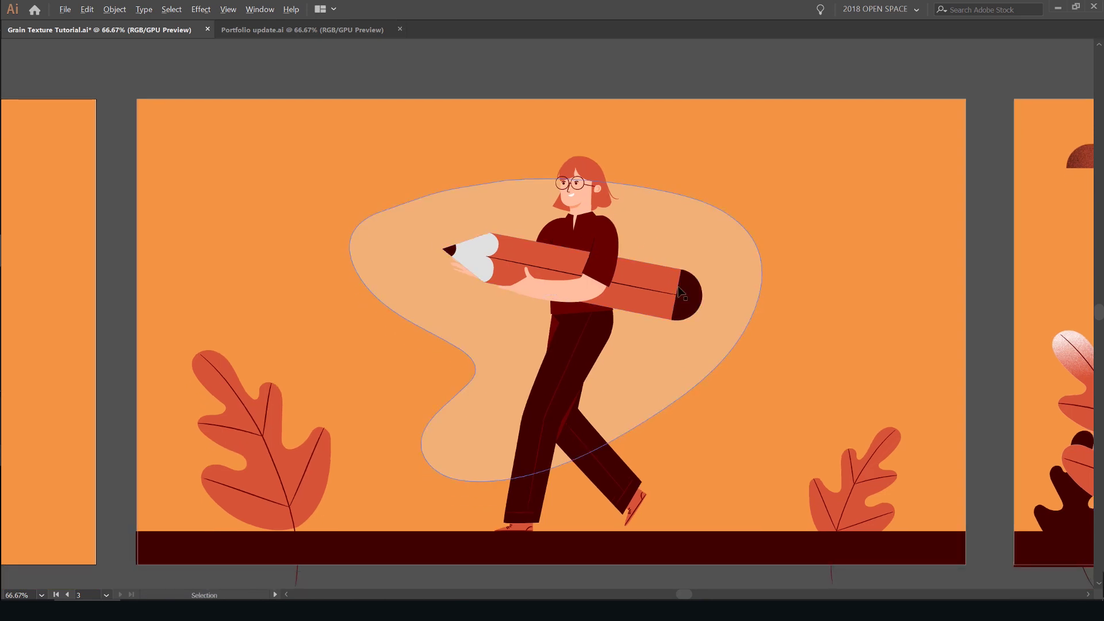
scroll(661, 293, "up", 1)
left_click_drag(621, 326, 734, 220)
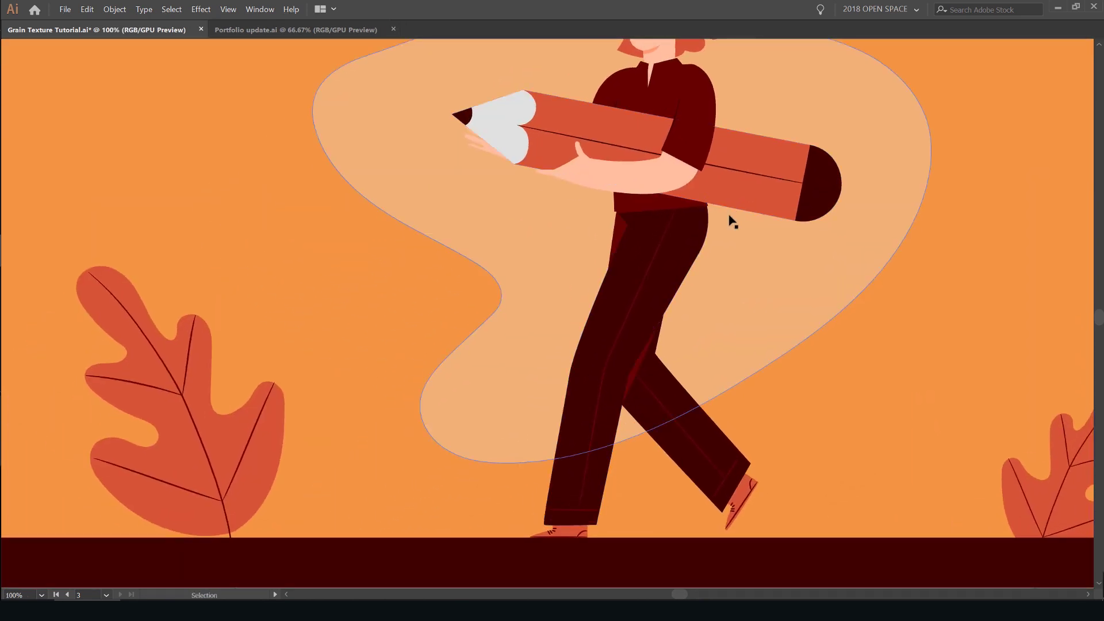
scroll(601, 315, "down", 1)
left_click_drag(601, 314, 594, 318)
scroll(944, 310, "down", 1)
left_click_drag(995, 310, 637, 296)
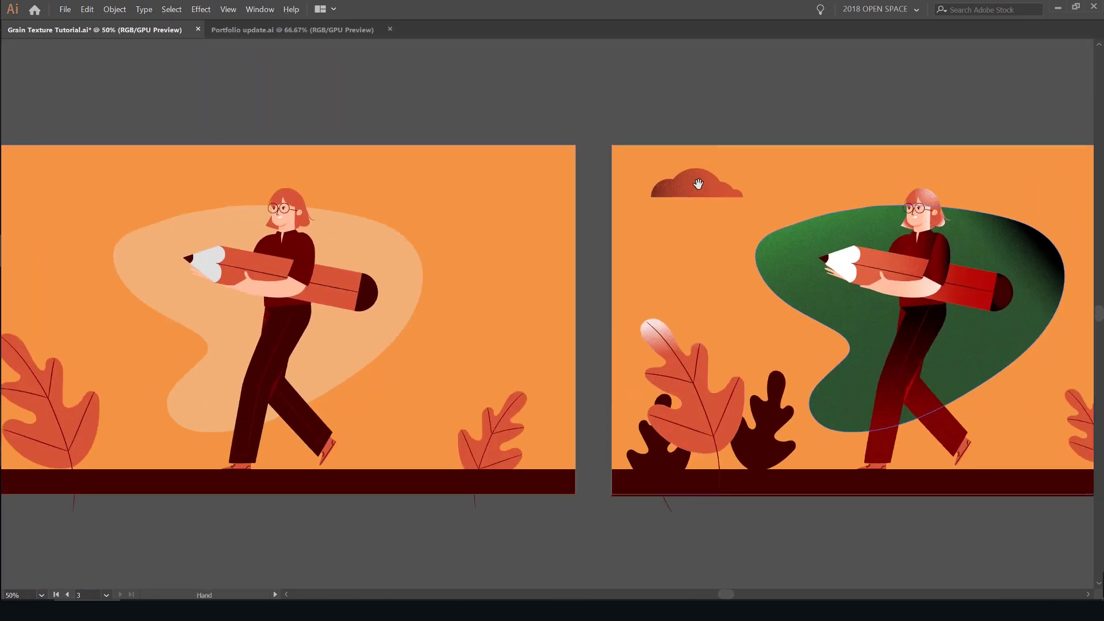
left_click_drag(282, 229, 576, 202)
scroll(536, 215, "up", 2)
scroll(640, 184, "up", 3)
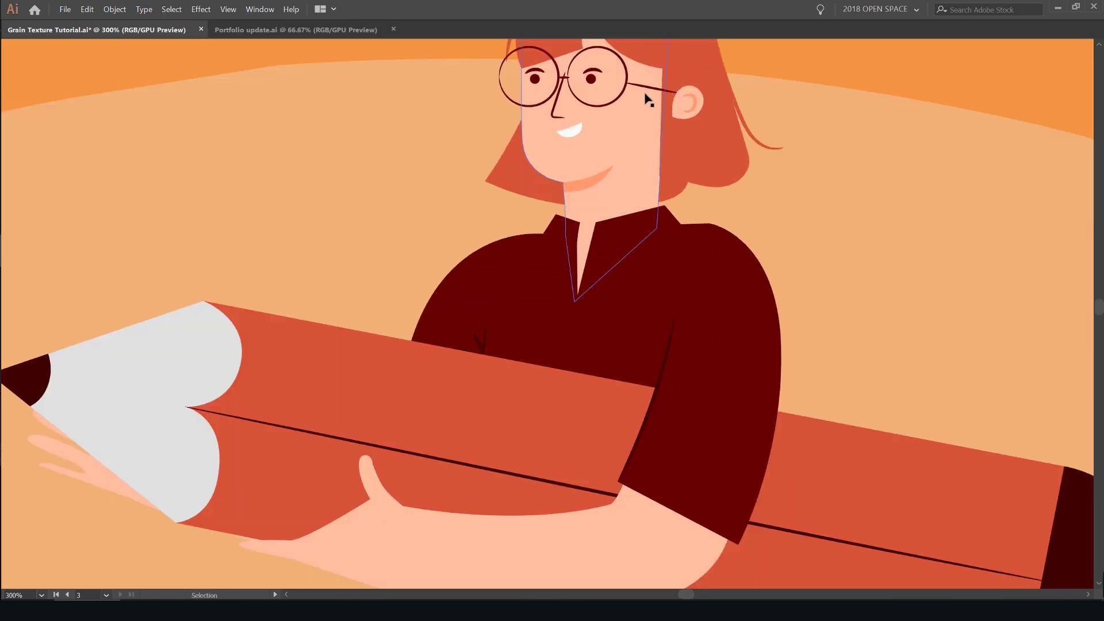
left_click_drag(608, 83, 554, 152)
scroll(556, 152, "up", 1)
scroll(620, 258, "down", 4)
Step: Examine the grain shading on the face, sleeve and pencil in the textured illustration
left_click_drag(677, 240, 506, 149)
scroll(506, 149, "down", 1)
left_click_drag(742, 138, 353, 168)
left_click_drag(747, 182, 476, 148)
scroll(605, 196, "up", 1)
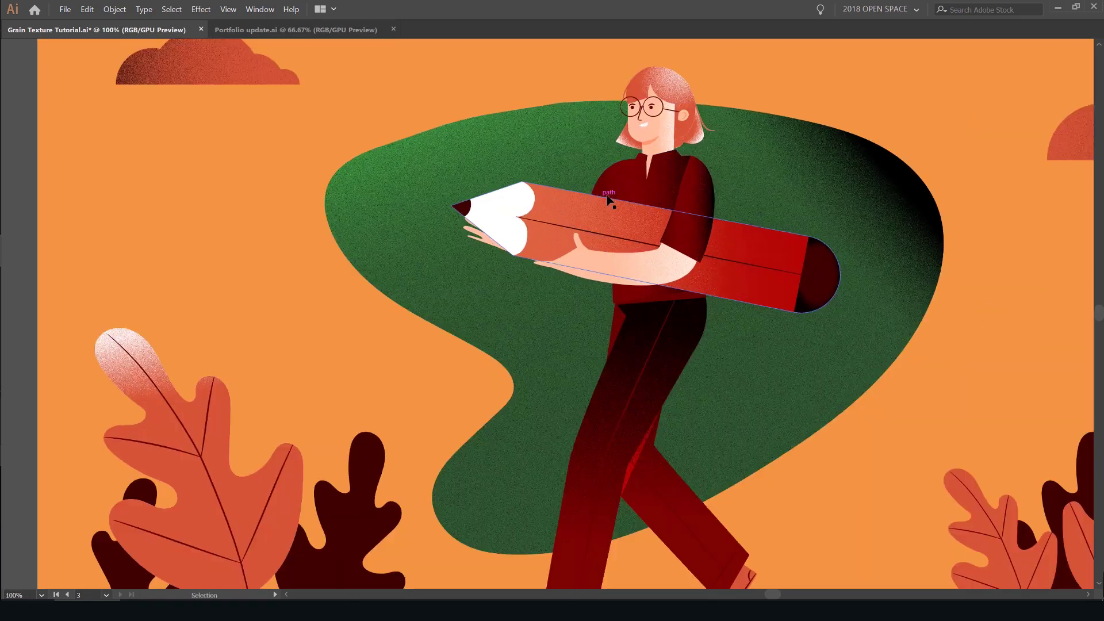
scroll(609, 198, "up", 2)
left_click_drag(617, 189, 512, 298)
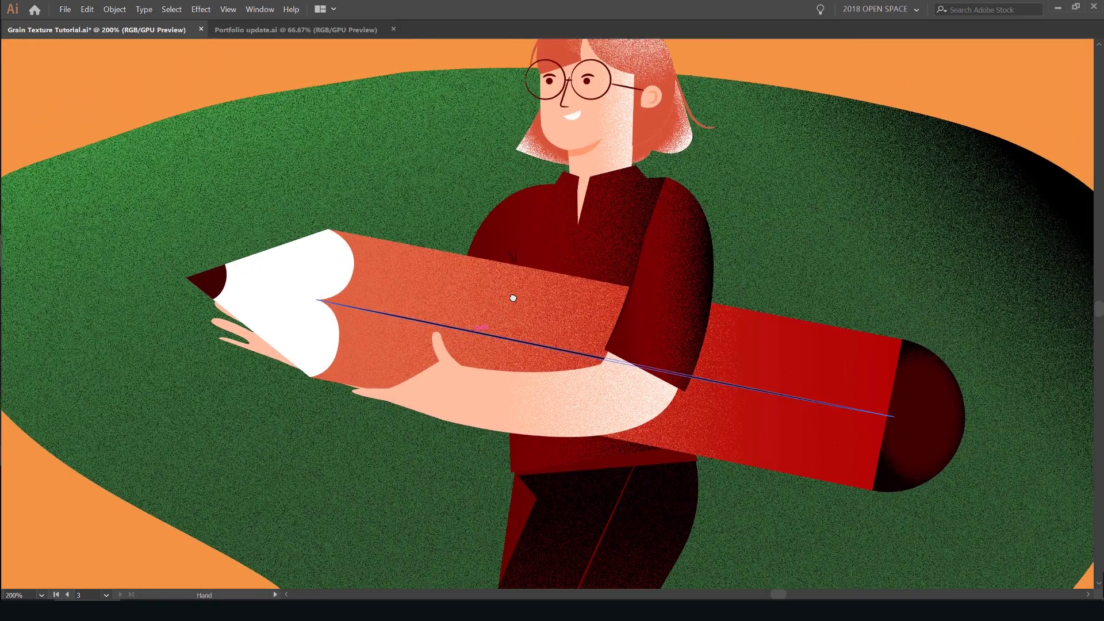
Step: Examine the three grain-textured gradient circles on the artboard before the flat illustration
scroll(513, 298, "down", 5)
left_click_drag(411, 237, 695, 195)
scroll(427, 245, "up", 2)
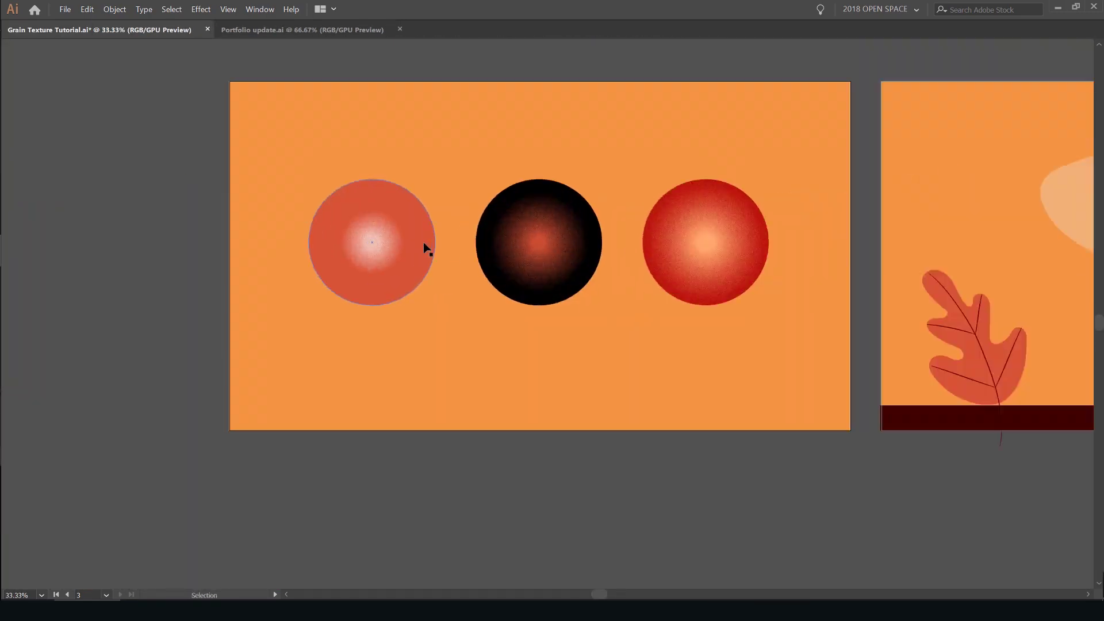
scroll(419, 239, "up", 1)
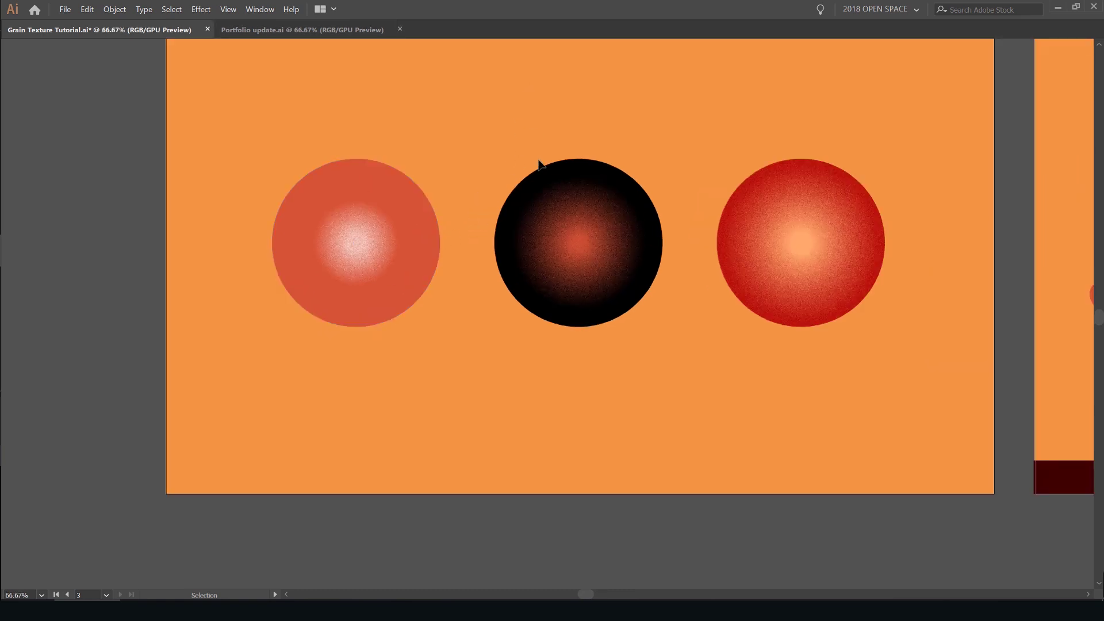
left_click_drag(467, 160, 431, 233)
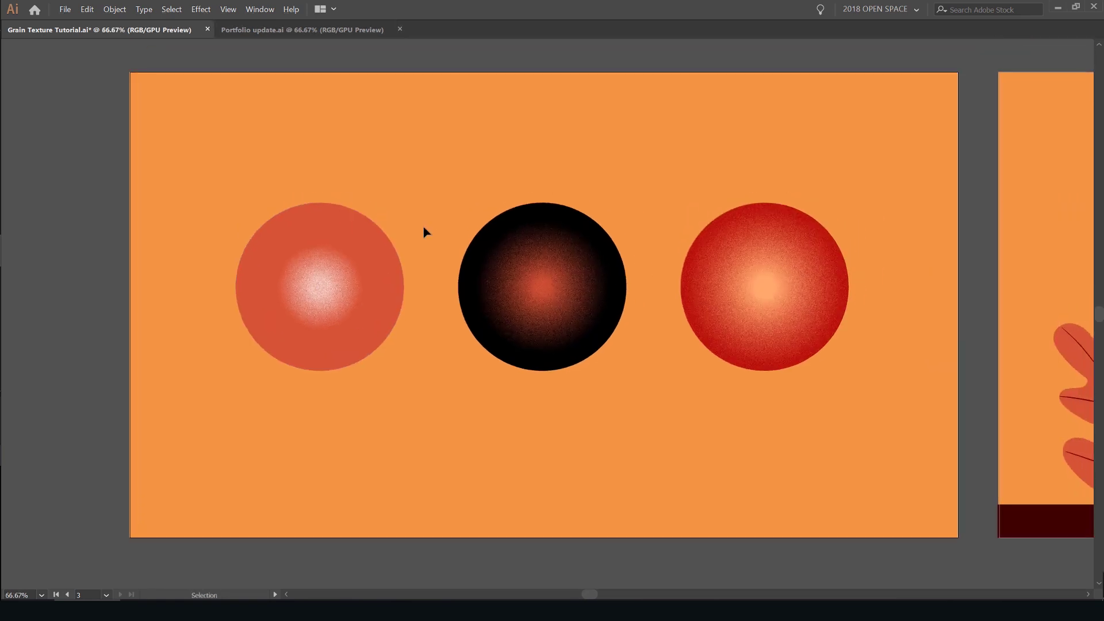
Step: Show the hidden interface and place the floating Transparency and Appearance group beside the docked ones, with Appearance displayed
key("Tab")
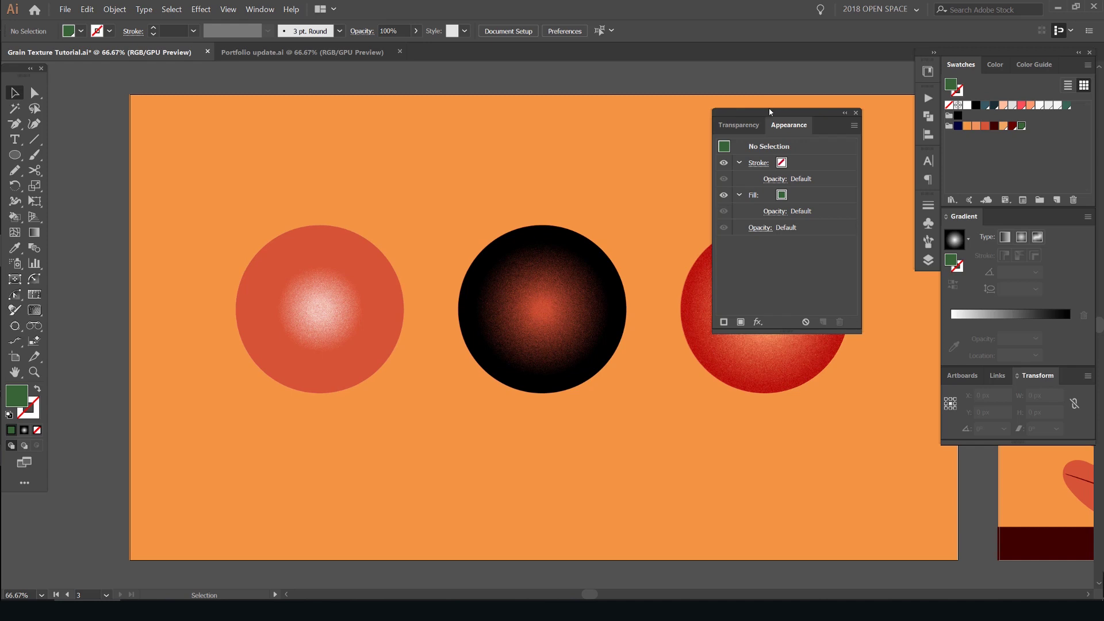
left_click(739, 124)
left_click_drag(763, 118, 670, 118)
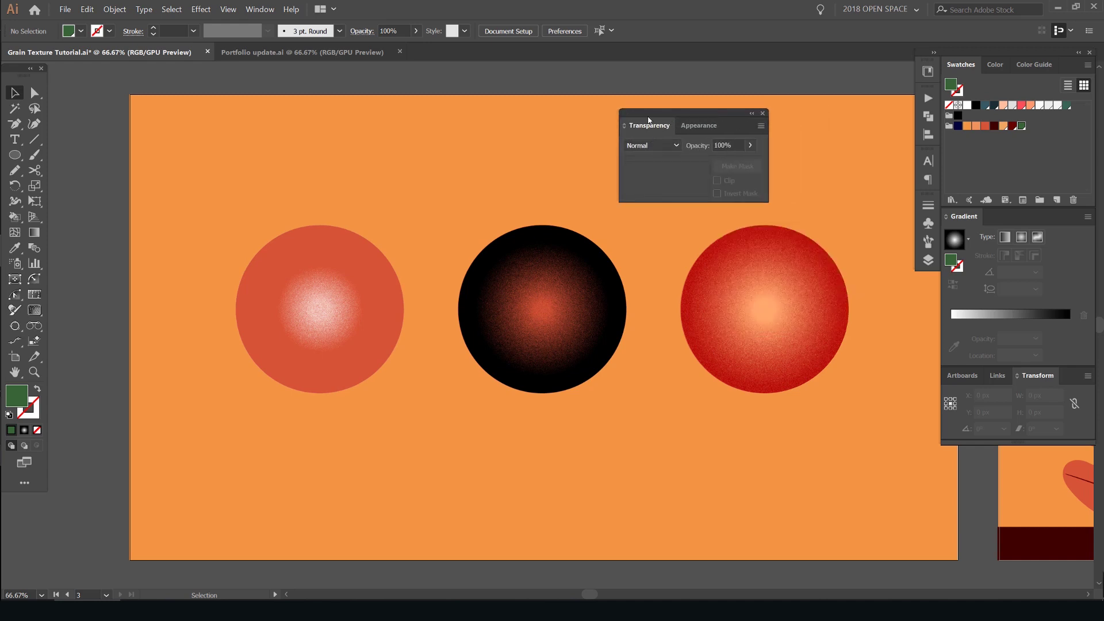
left_click(705, 126)
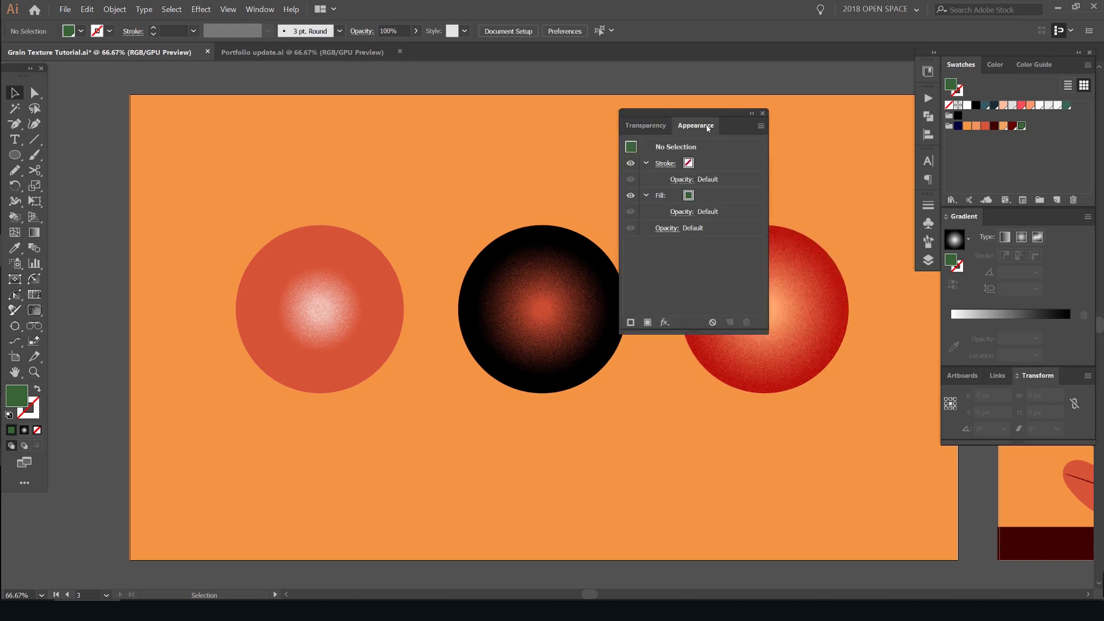
left_click(259, 10)
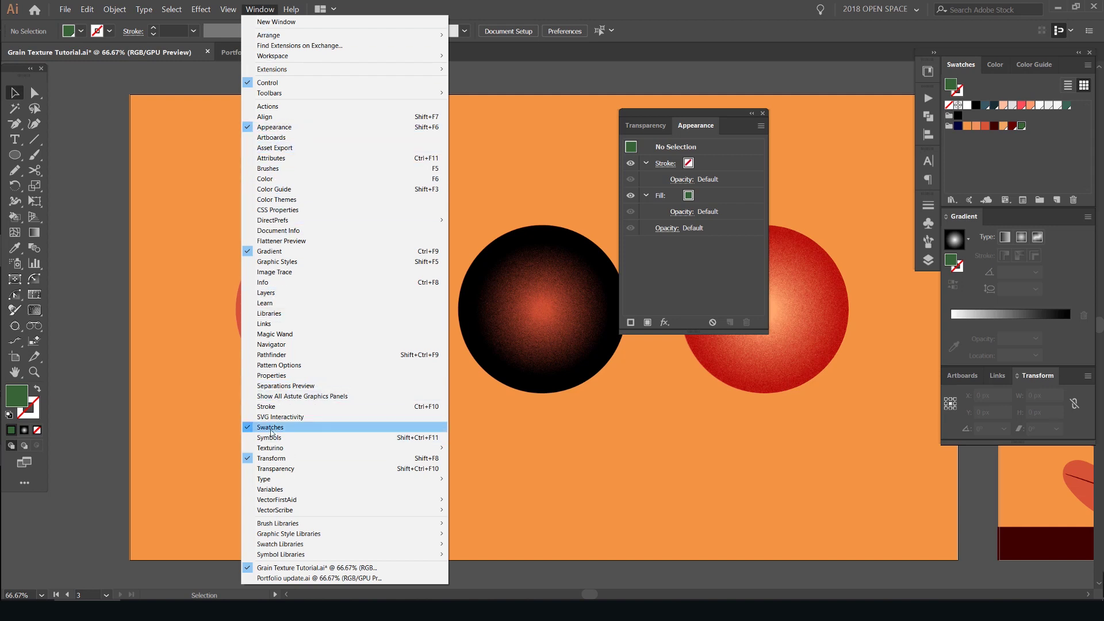
left_click(682, 119)
left_click_drag(682, 119, 832, 73)
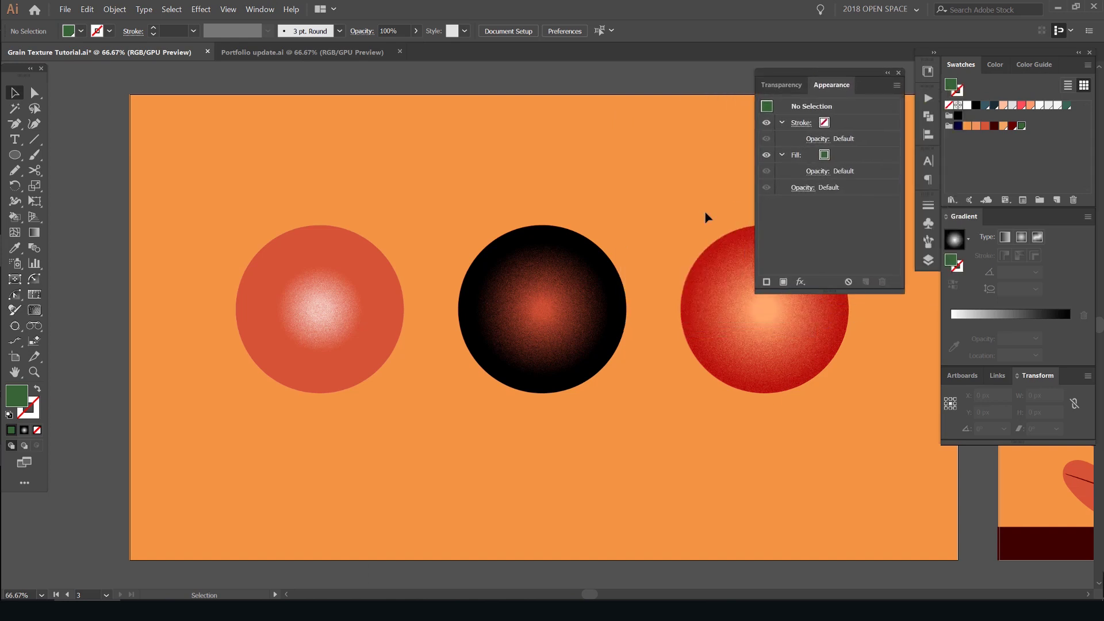
Step: Pull the three grainy gradient circles down off their flat base circles to show the layering, and restore their positions
left_click_drag(641, 180, 597, 143)
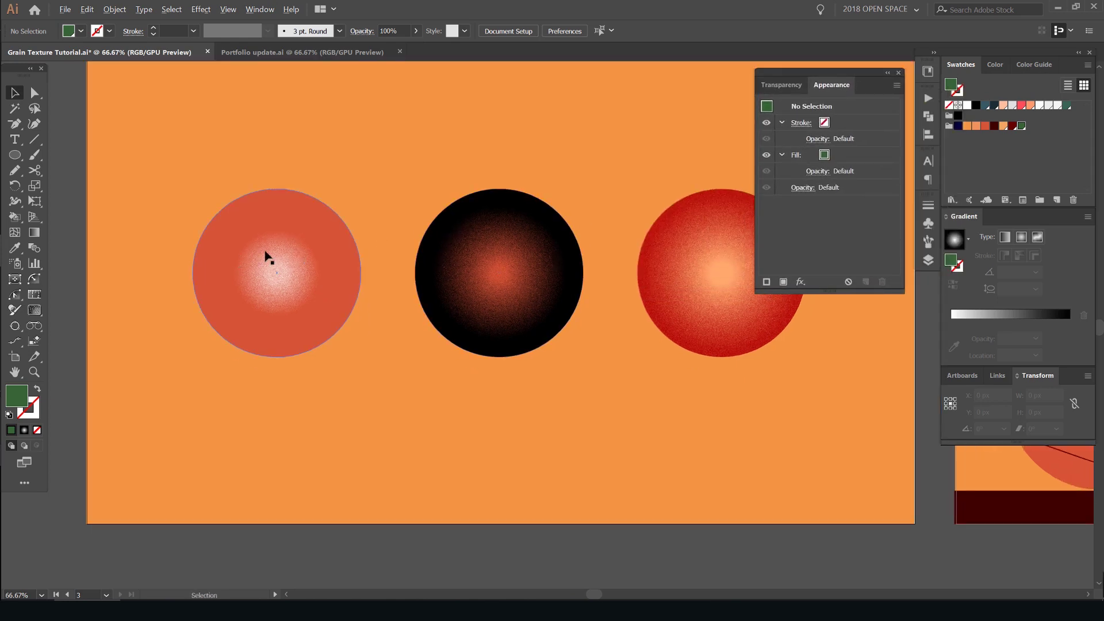
scroll(266, 253, "up", 1)
left_click_drag(304, 239, 364, 341)
left_click_drag(610, 284, 610, 439)
left_click_drag(651, 342, 462, 389)
left_click_drag(689, 300, 689, 385)
scroll(625, 250, "up", 1)
scroll(626, 250, "down", 1)
left_click_drag(626, 244, 466, 263)
scroll(465, 263, "down", 1)
left_click_drag(581, 236, 633, 230)
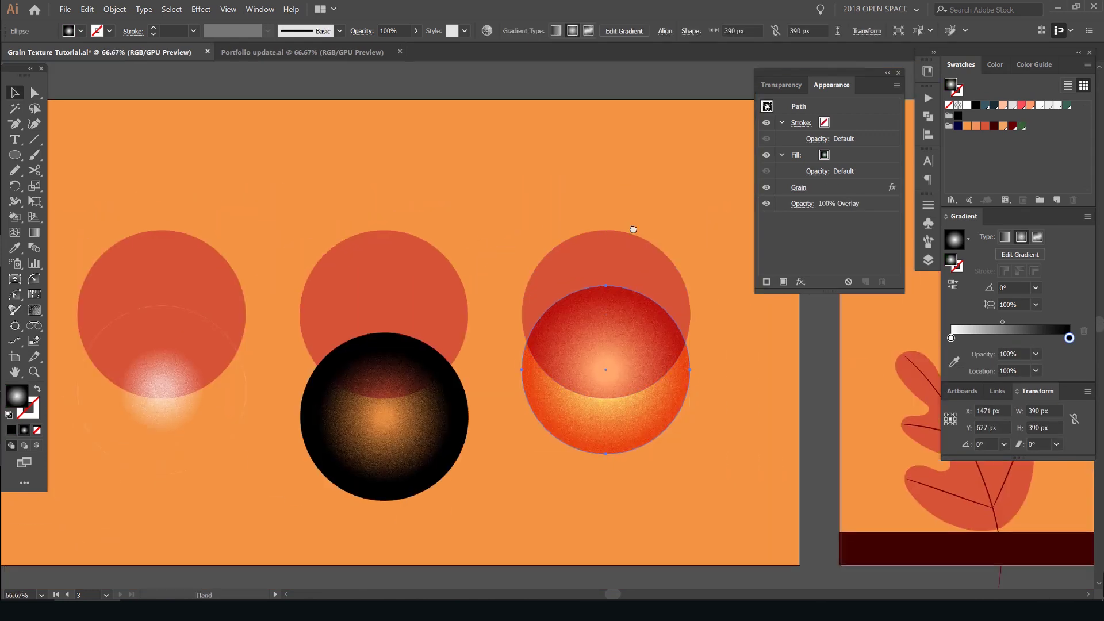
key("ctrl+0")
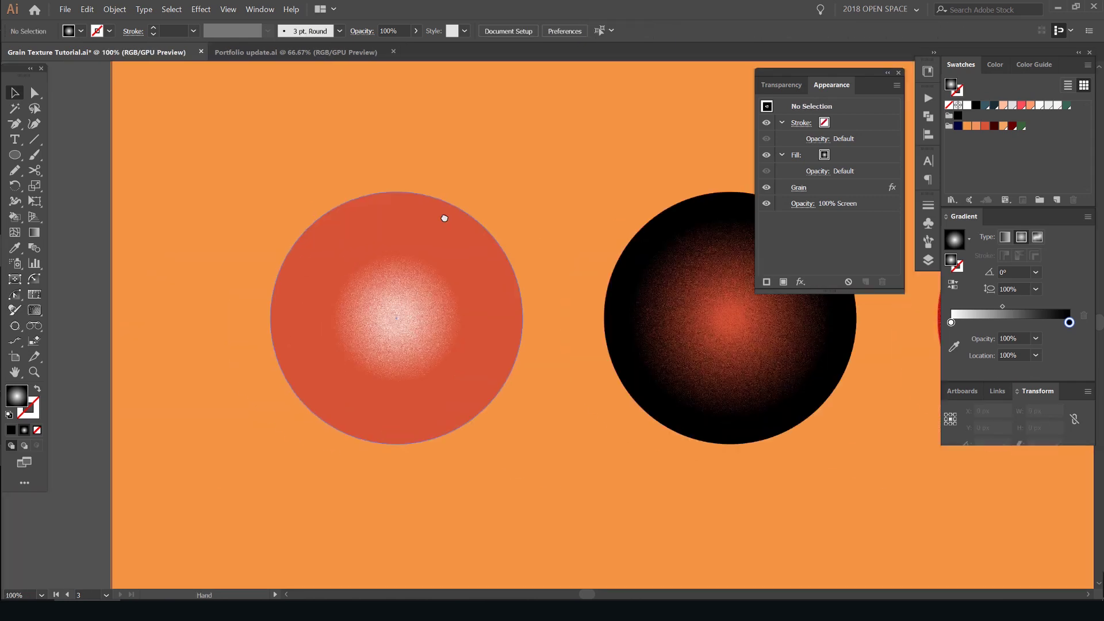
Step: Show the transparency settings of the left grainy gradient circle and choose Screen as its blend mode
left_click_drag(445, 218, 456, 218)
left_click_drag(834, 74, 813, 76)
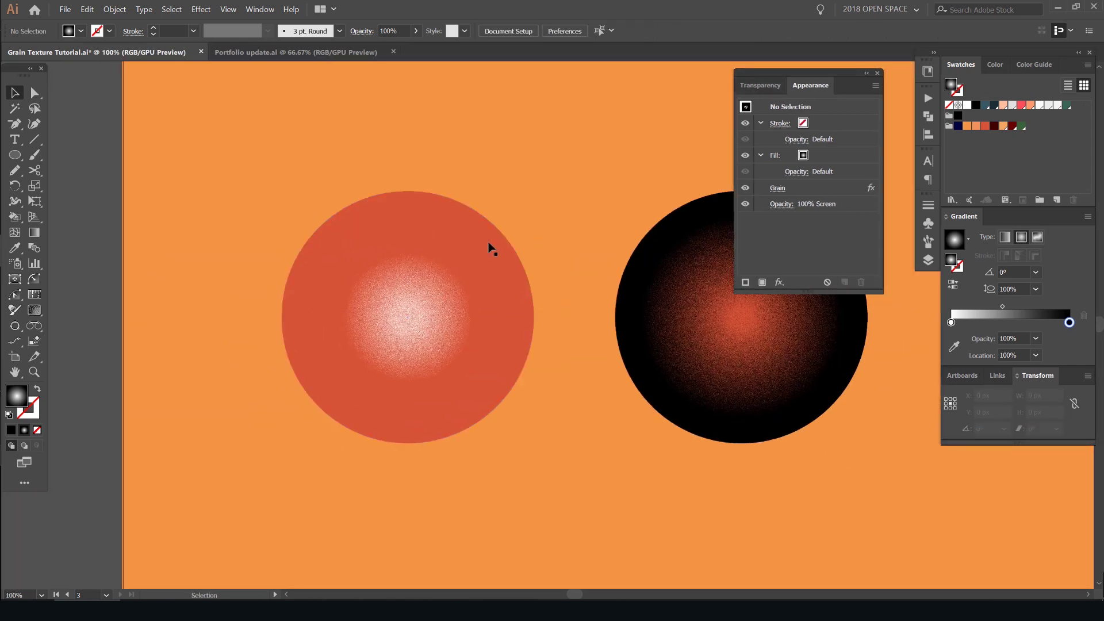
left_click(433, 264)
left_click(759, 86)
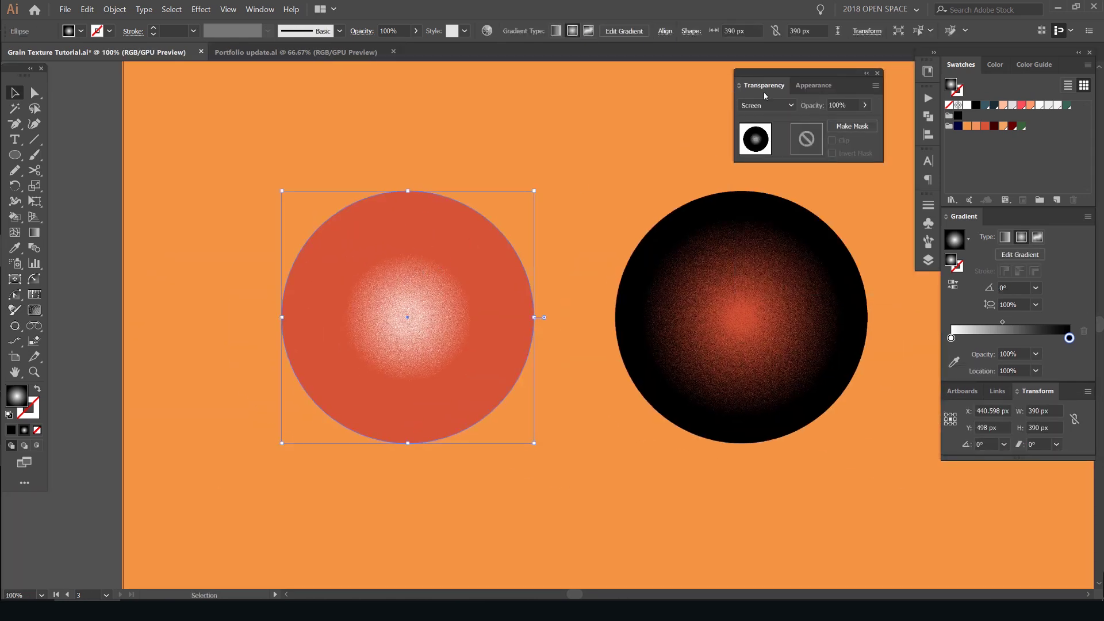
left_click(766, 106)
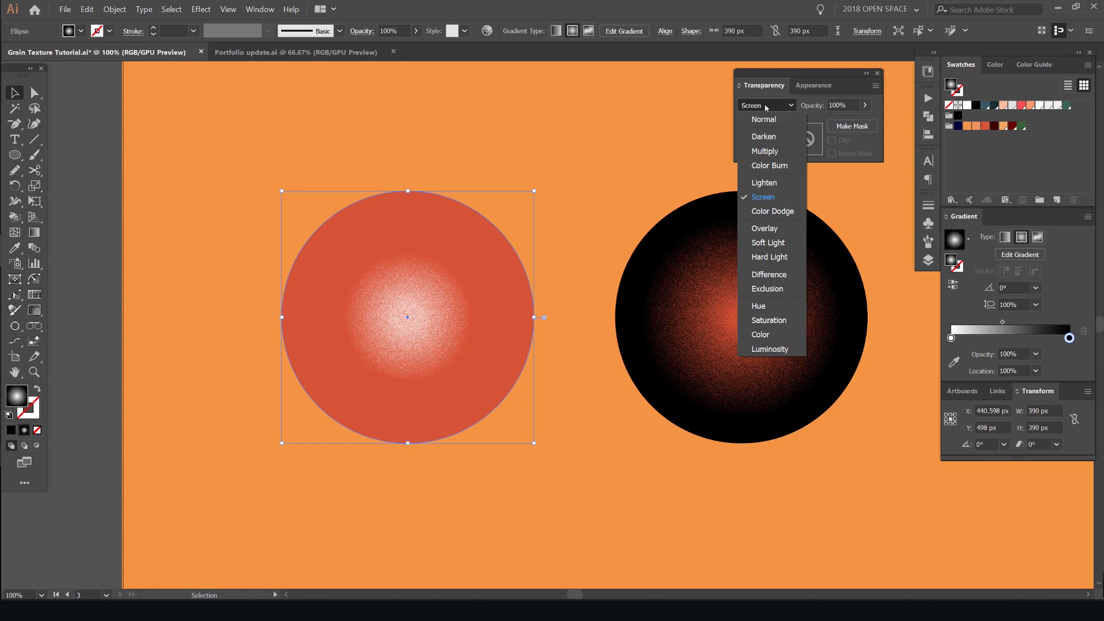
left_click(763, 197)
Step: Try offsetting the left gradient circle diagonally from its base circle, undo the move and examine its grain up close
scroll(405, 319, "up", 1)
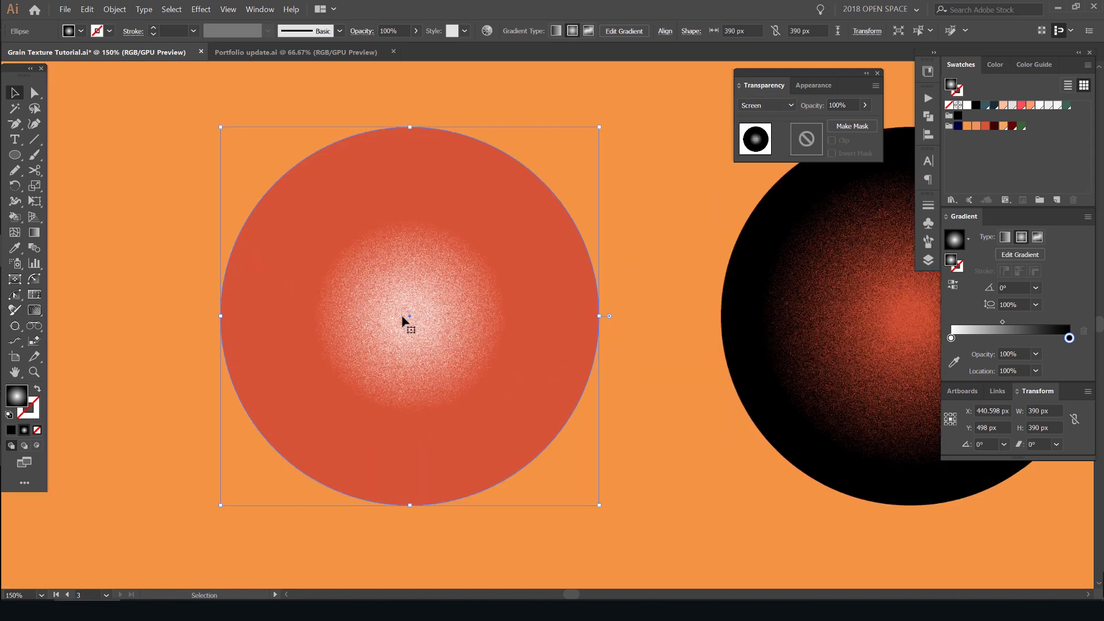
left_click_drag(544, 317, 602, 372)
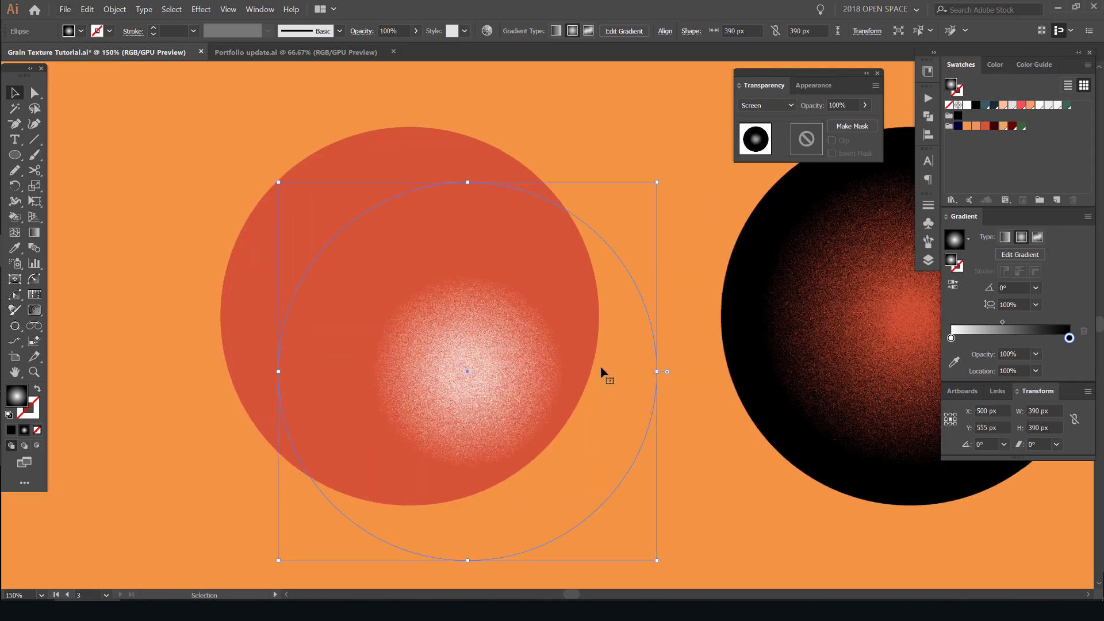
key("ctrl+z")
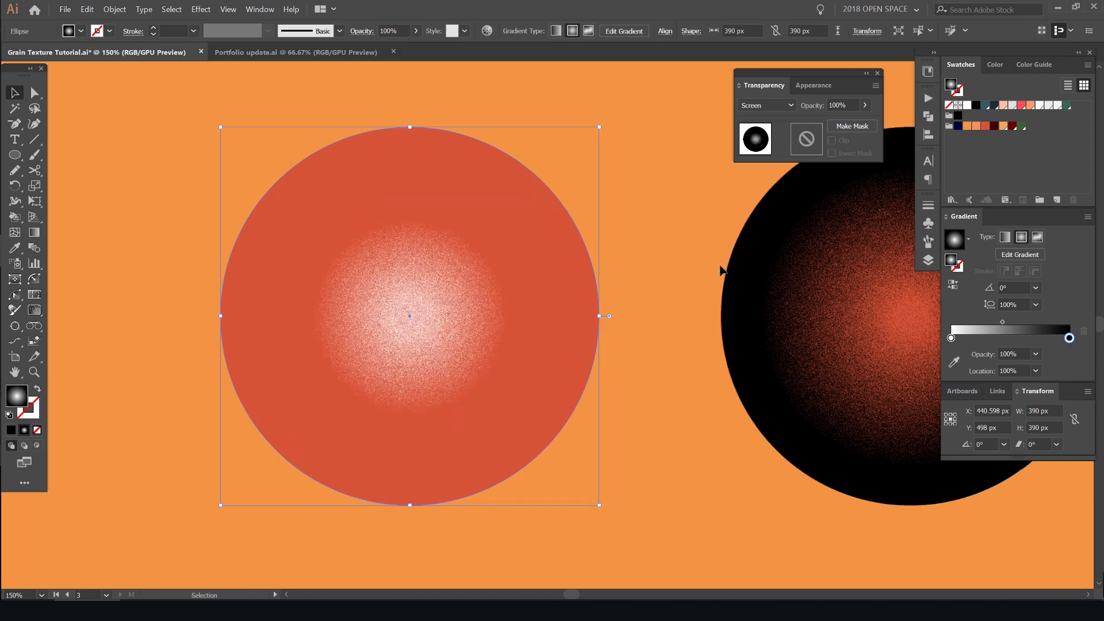
scroll(499, 292, "up", 1)
scroll(400, 296, "up", 1)
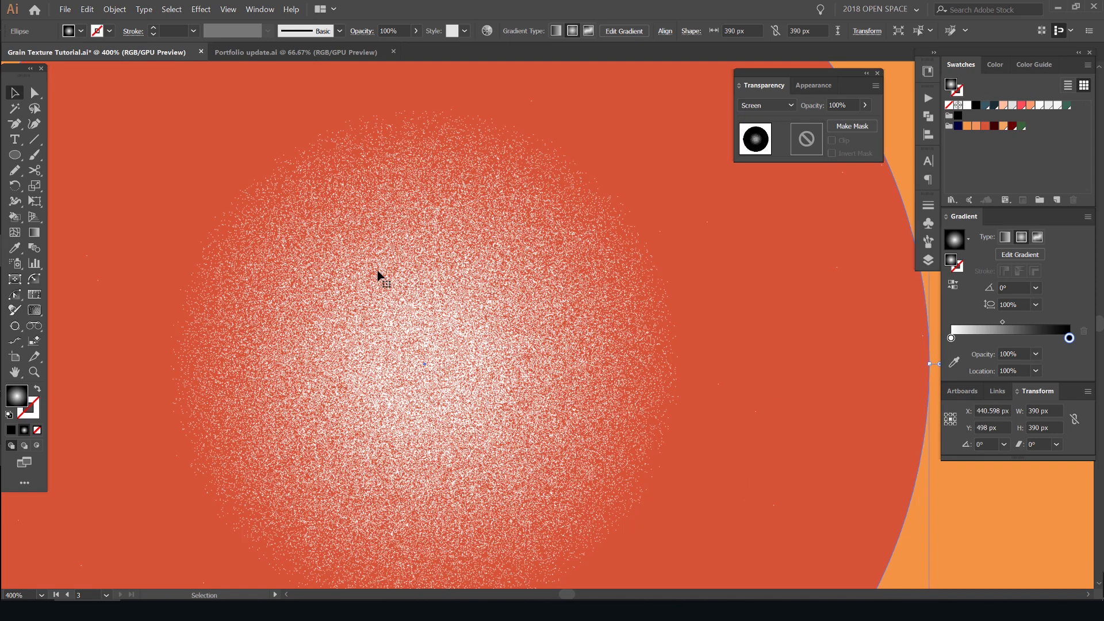
scroll(374, 276, "down", 2)
scroll(374, 276, "down", 1)
Step: Check the blend mode options of the middle grainy gradient circle and examine how its grain covers the base circle
scroll(475, 224, "right", 5)
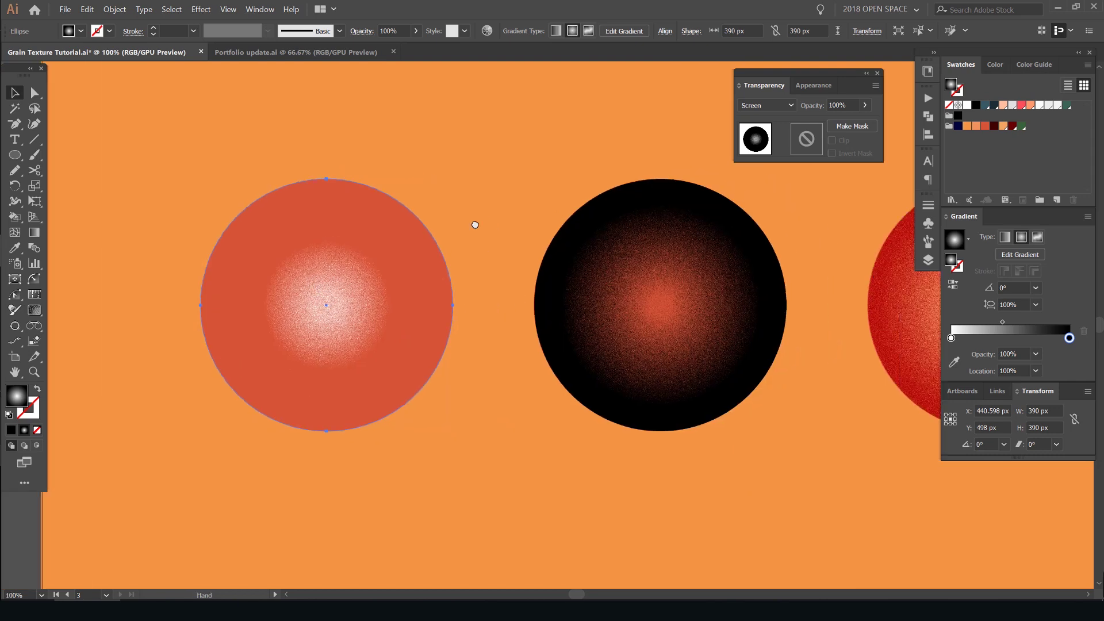
left_click(506, 258)
left_click(760, 106)
left_click(766, 107)
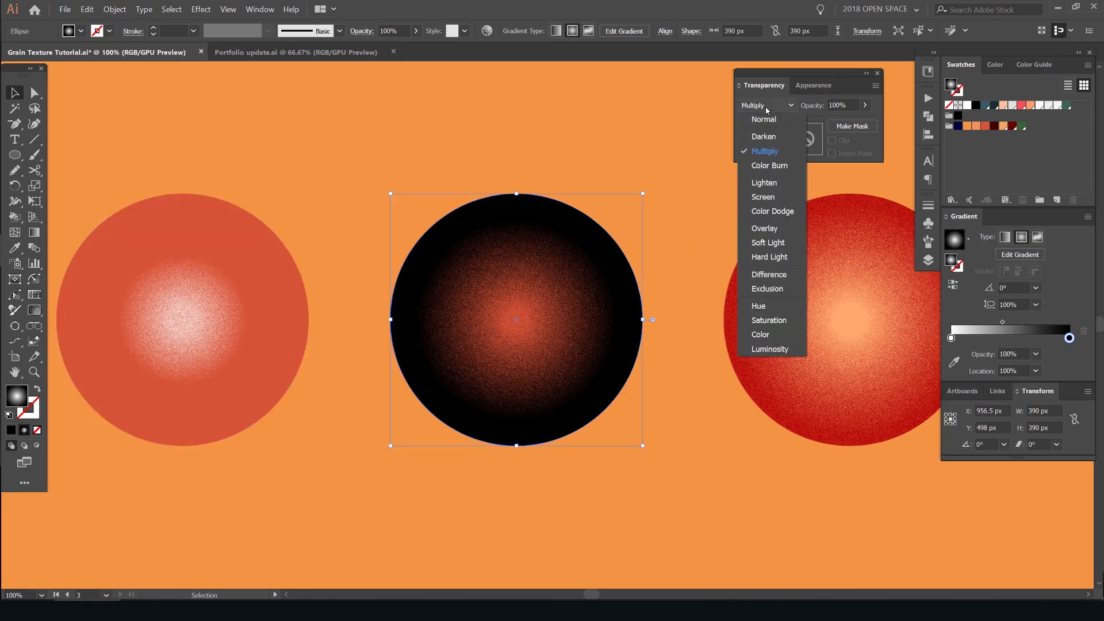
scroll(542, 308, "up", 2)
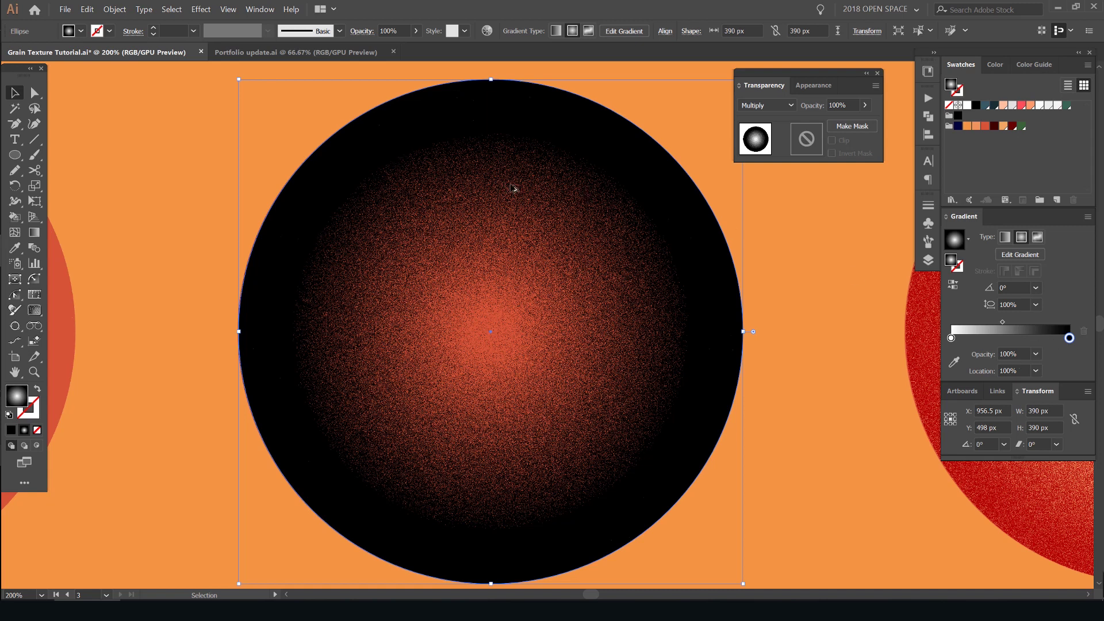
scroll(507, 190, "up", 1)
scroll(345, 214, "down", 2)
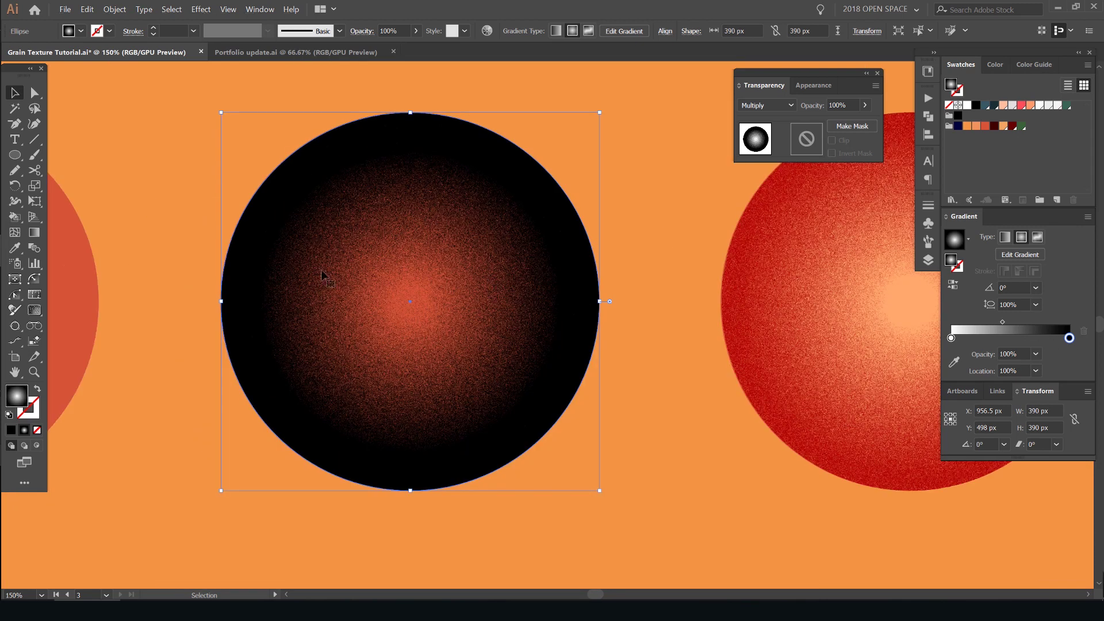
left_click_drag(400, 243, 457, 253)
scroll(462, 308, "up", 2)
scroll(472, 282, "up", 1)
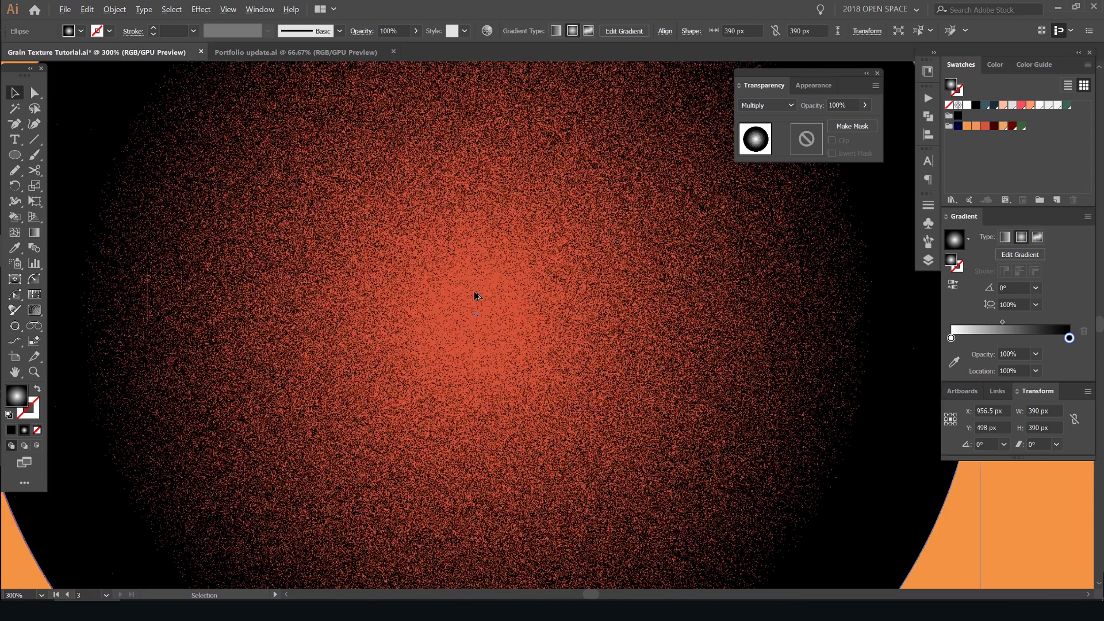
scroll(431, 282, "down", 3)
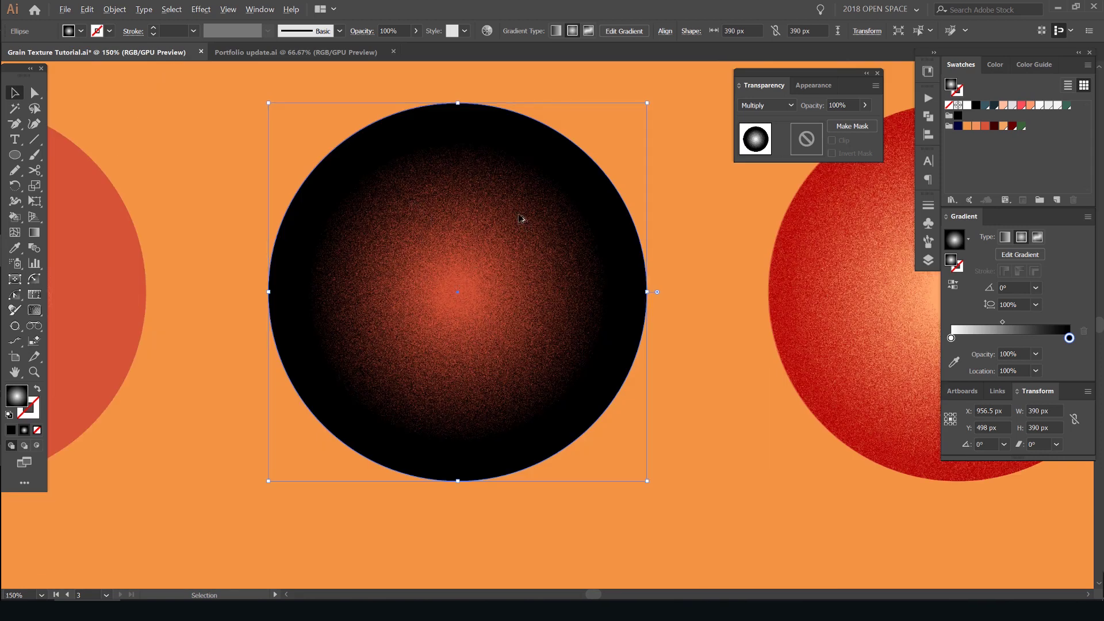
Step: Select the third grainy gradient circle and check the blend mode options applied to it
scroll(523, 219, "down", 1)
left_click_drag(669, 190, 438, 252)
left_click(589, 253)
scroll(602, 259, "up", 1)
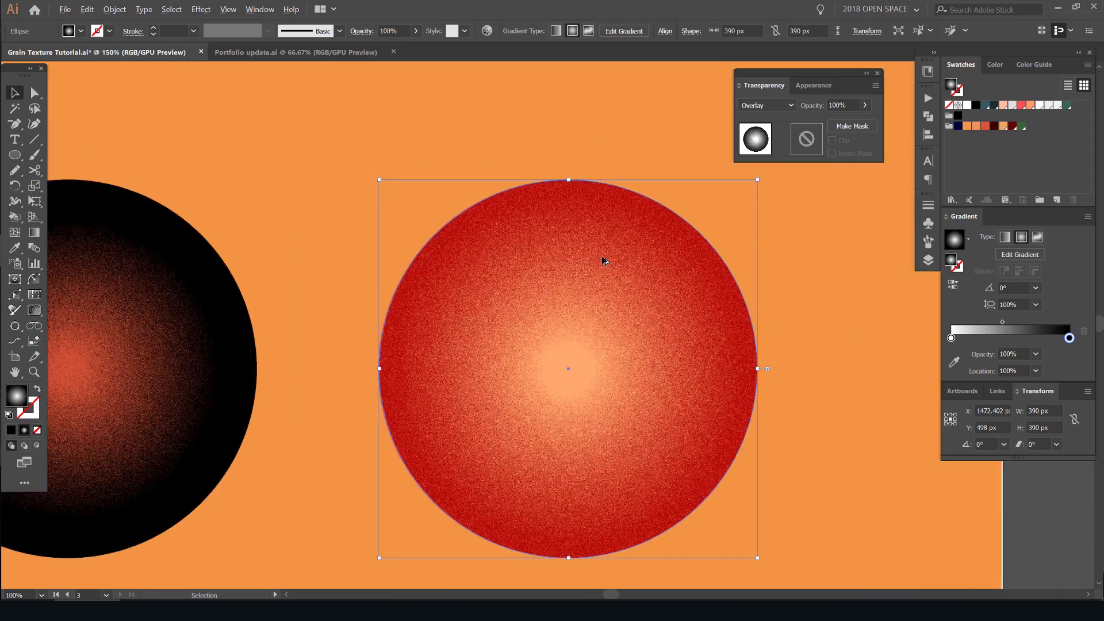
left_click(769, 108)
left_click(769, 107)
scroll(657, 275, "up", 1)
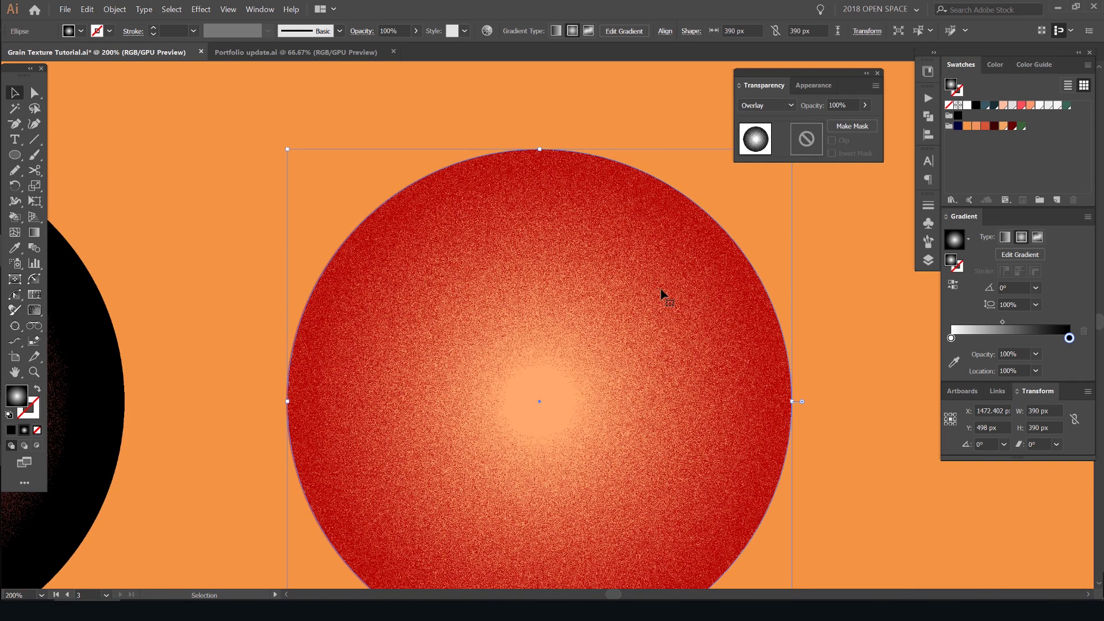
left_click_drag(659, 263, 657, 218)
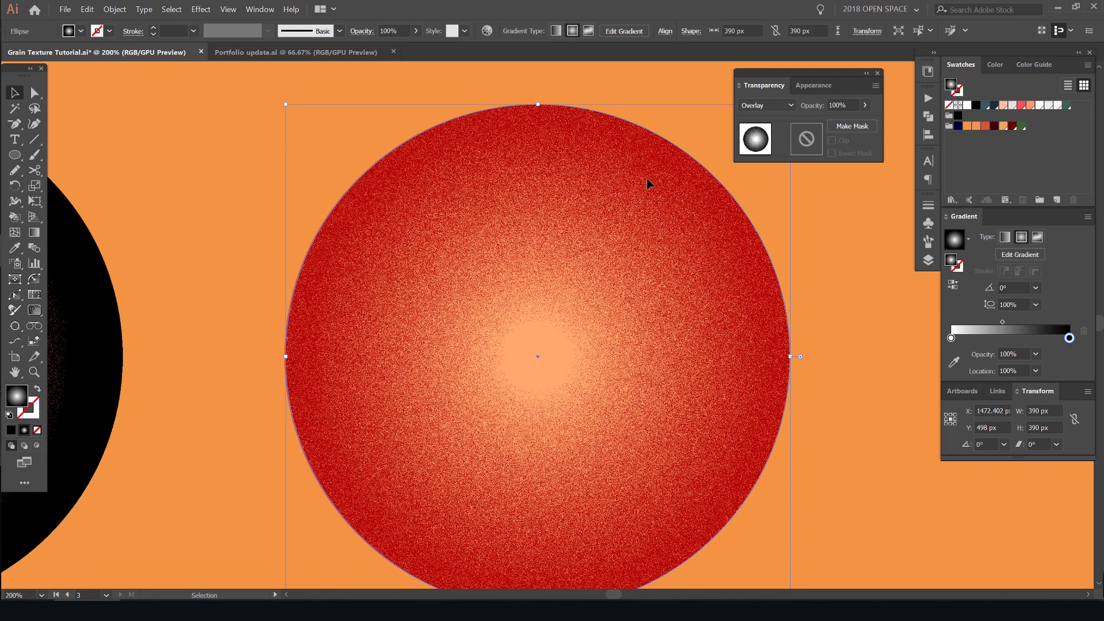
Step: Try offsetting the third gradient circle diagonally from its base circle, undo the move and examine its grain up close
left_click_drag(587, 178, 555, 232)
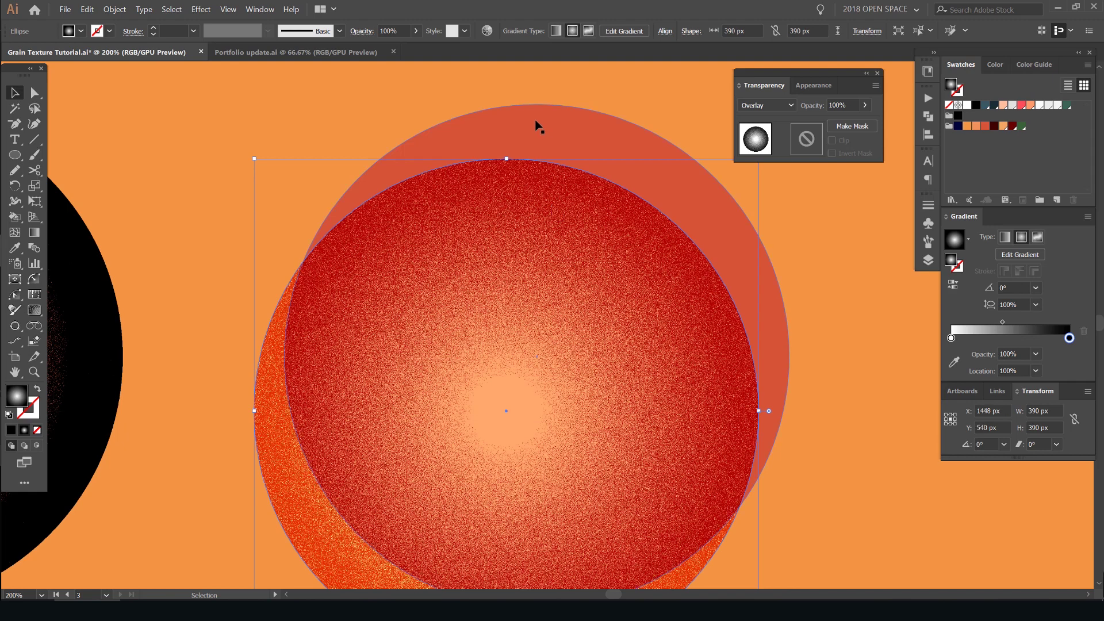
key("ctrl+z")
scroll(489, 360, "up", 1)
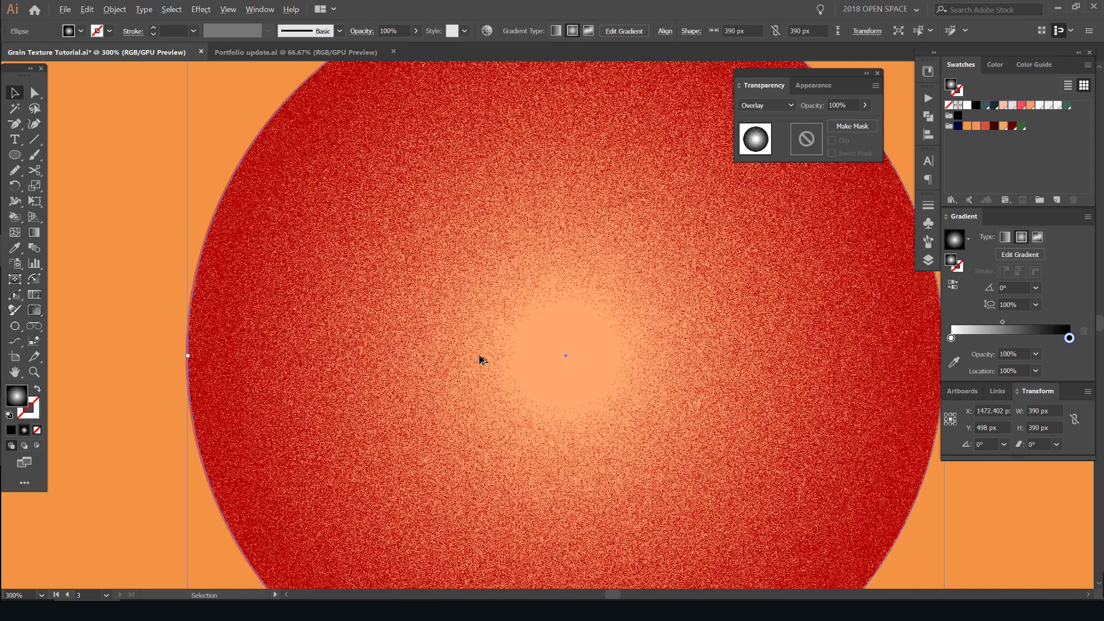
scroll(575, 313, "up", 1)
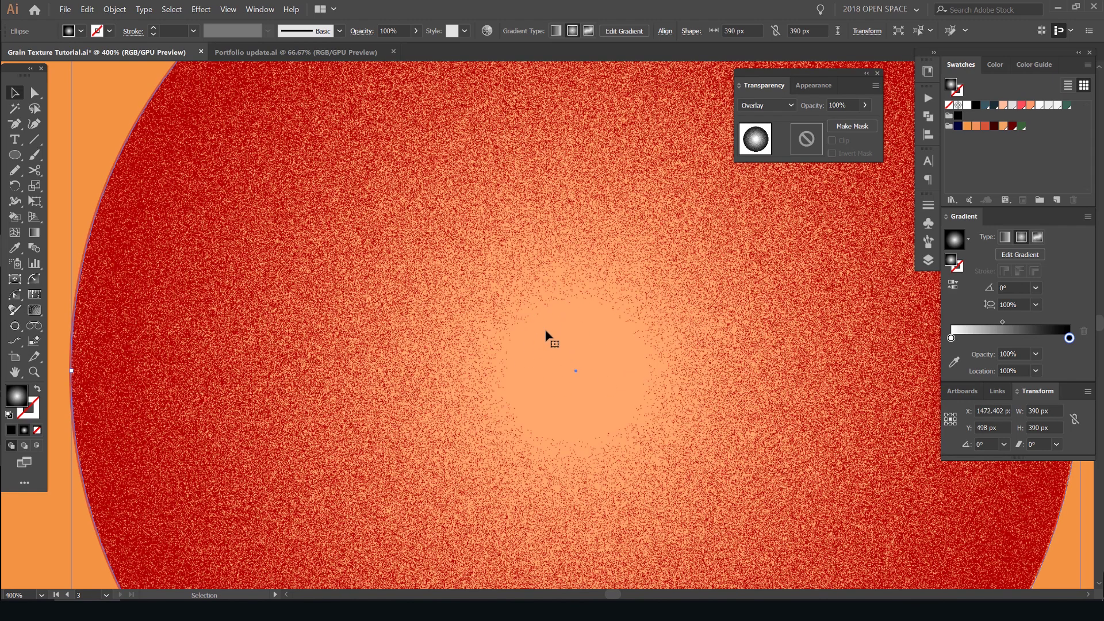
scroll(549, 339, "down", 3)
scroll(612, 364, "down", 2)
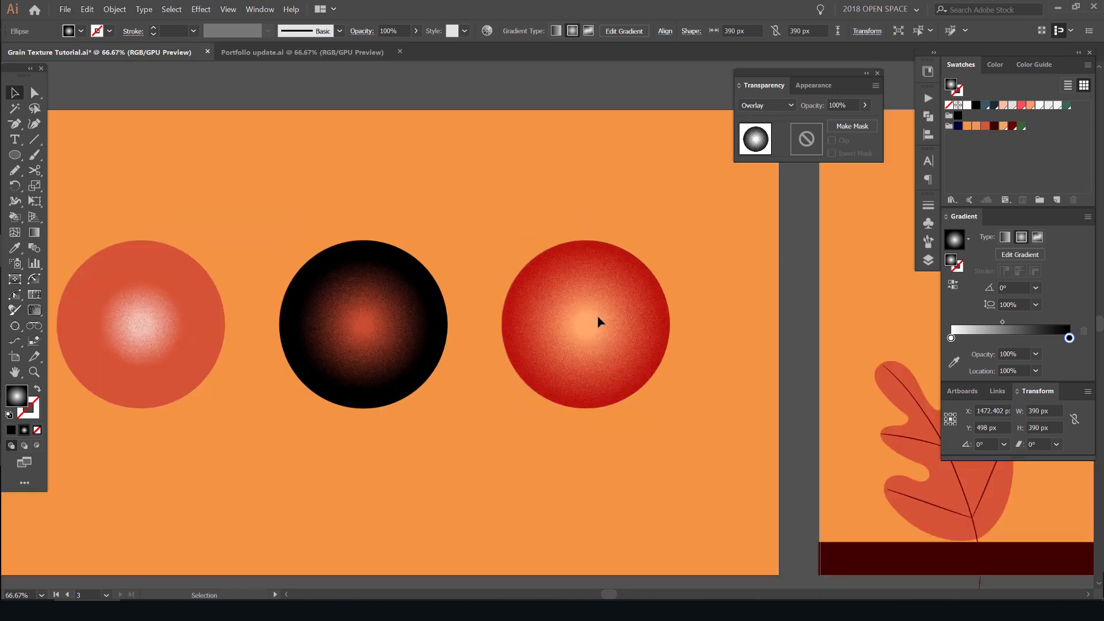
Step: Shift the third circle's gradient midpoint to 72.83% and move its white stop to 24.96% to confine the grain to the rim
scroll(598, 321, "up", 2)
left_click_drag(1002, 323, 1038, 323)
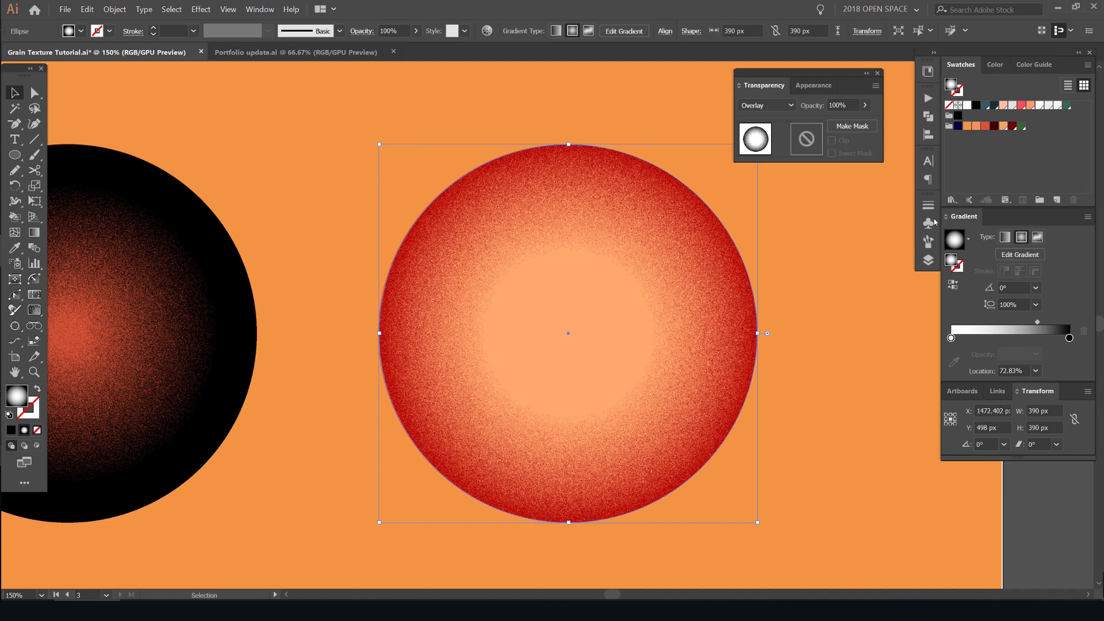
left_click_drag(951, 338, 981, 338)
scroll(726, 265, "up", 1)
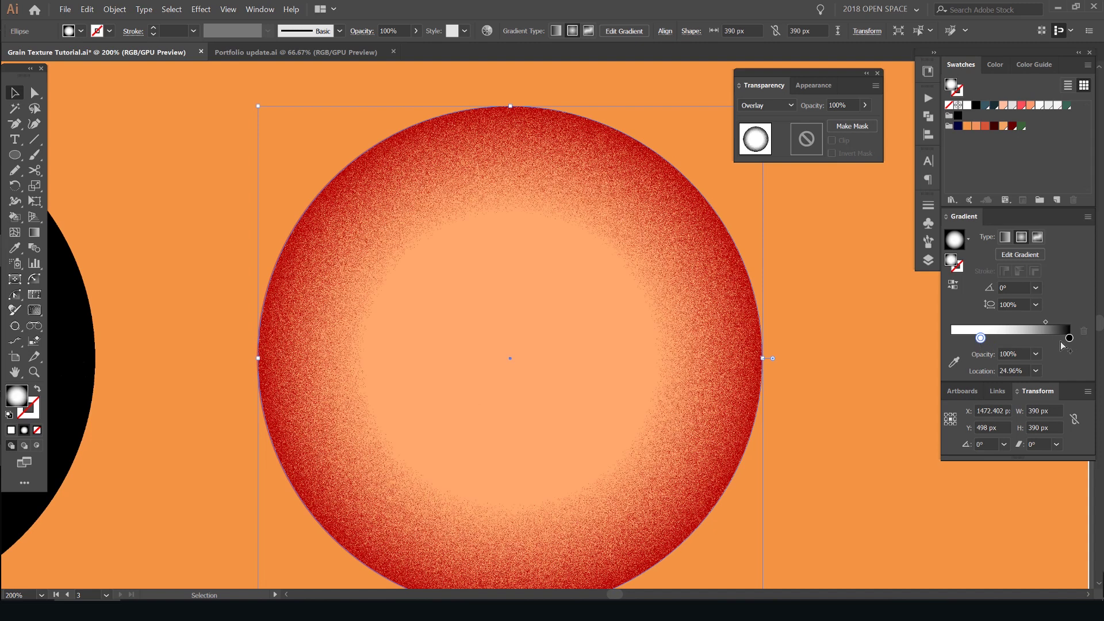
mouse_move(1068, 339)
left_mouse_down()
mouse_move(1035, 338)
mouse_move(1070, 338)
left_mouse_up()
scroll(616, 321, "down", 1)
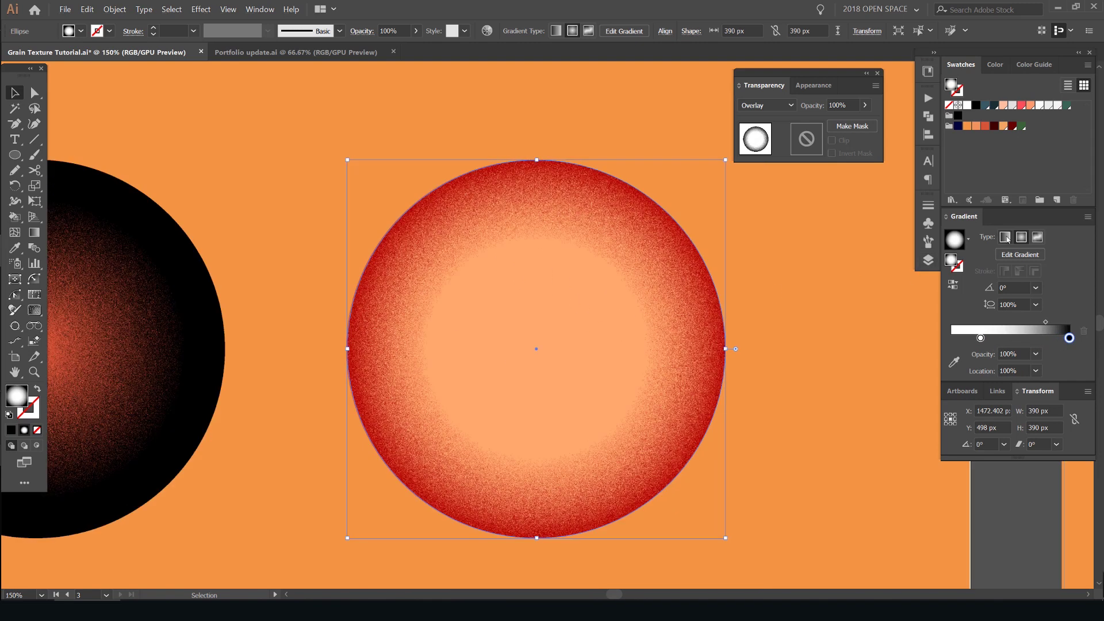
Step: Switch the circle's gradient to linear, return the white stop to the start and set the midpoint to 43.59%
left_click(1005, 237)
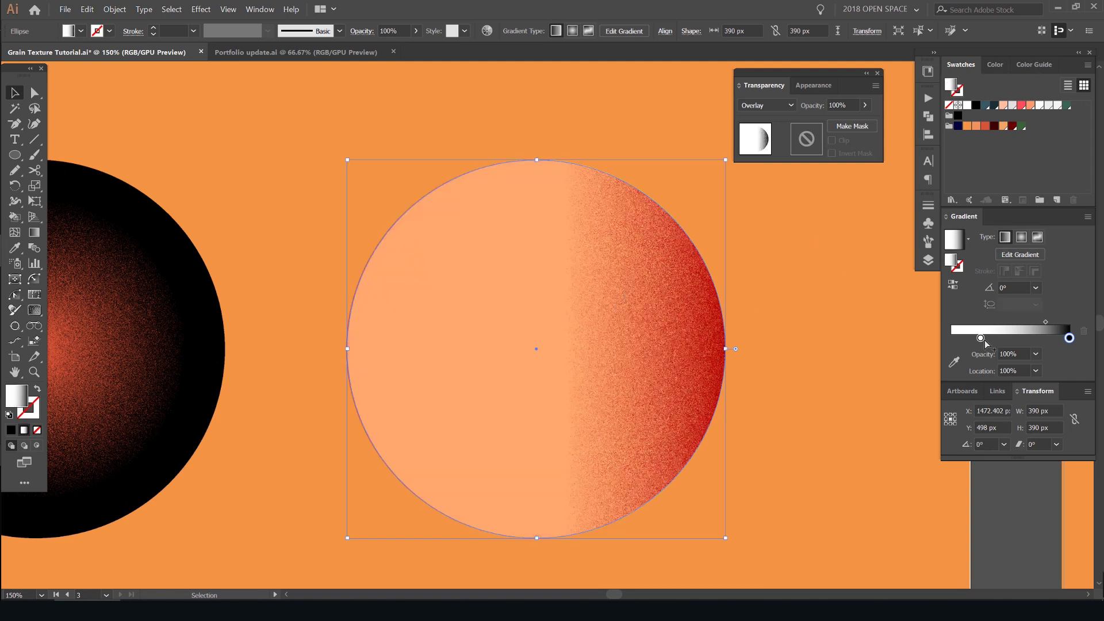
left_click_drag(983, 340, 952, 339)
left_click_drag(1046, 322, 1003, 322)
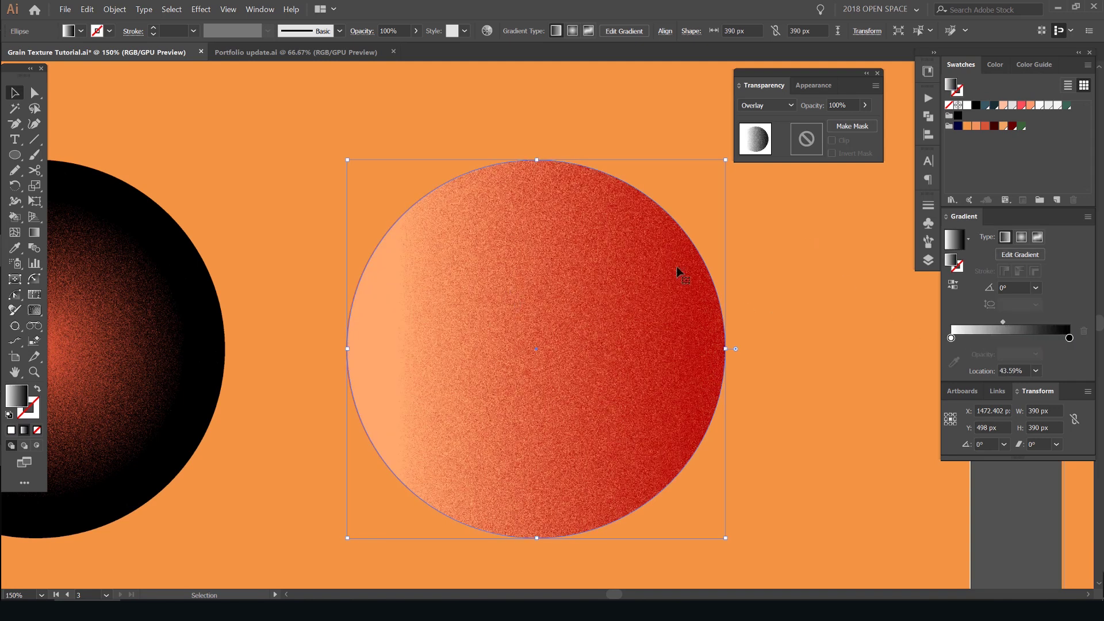
Step: Try the freeform gradient type on the third circle, examine its grain and return the gradient to radial
left_click(1021, 237)
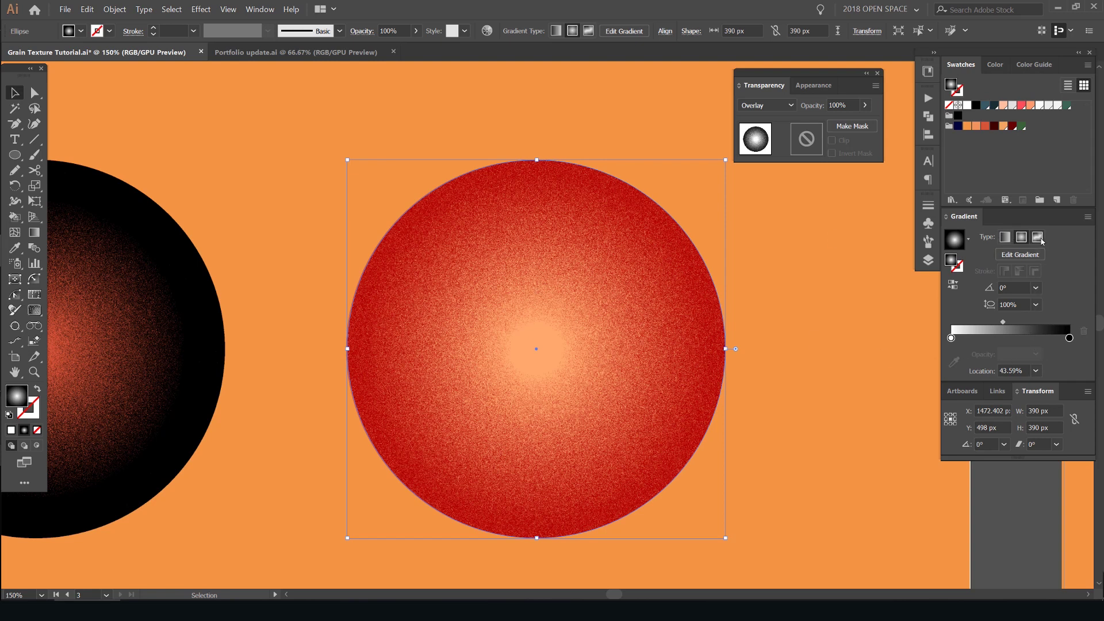
left_click(1038, 238)
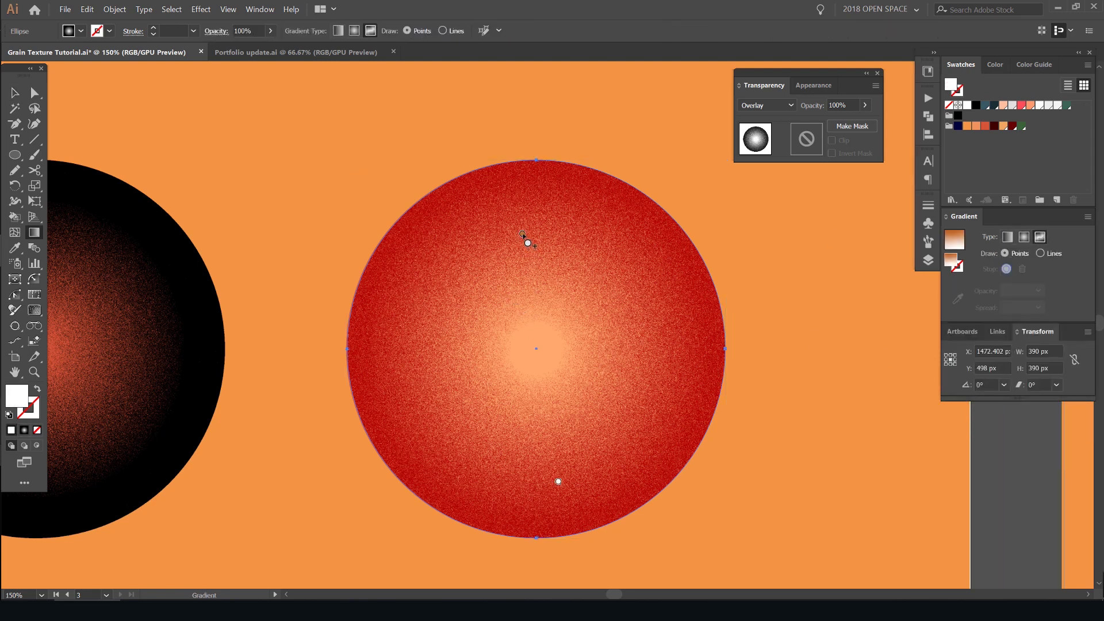
scroll(590, 459, "down", 1)
scroll(599, 383, "up", 1)
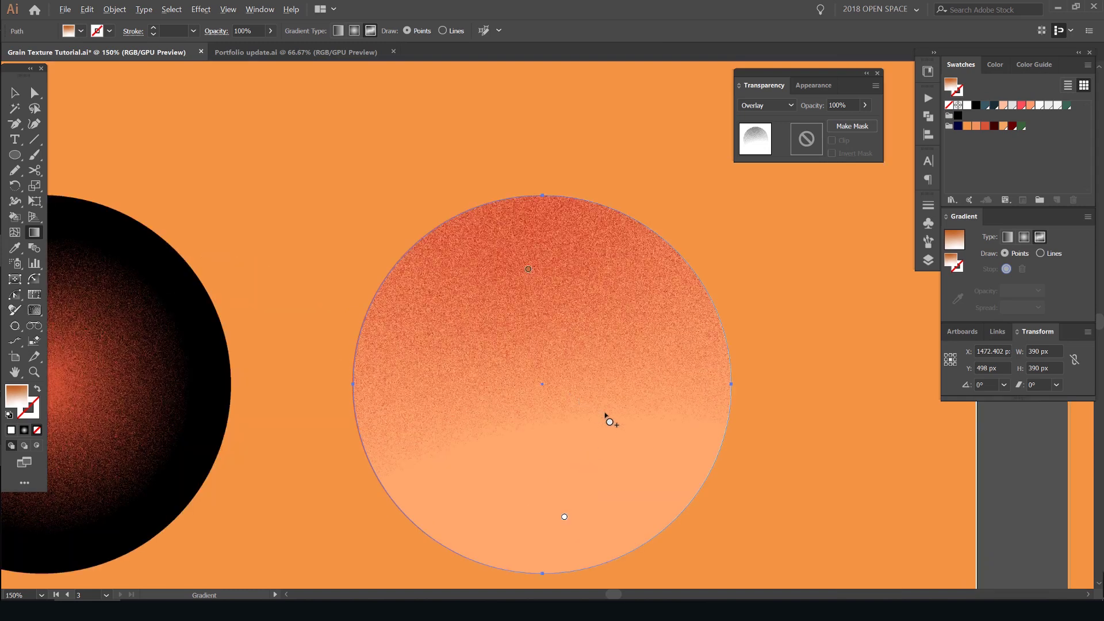
left_click_drag(546, 299, 528, 264)
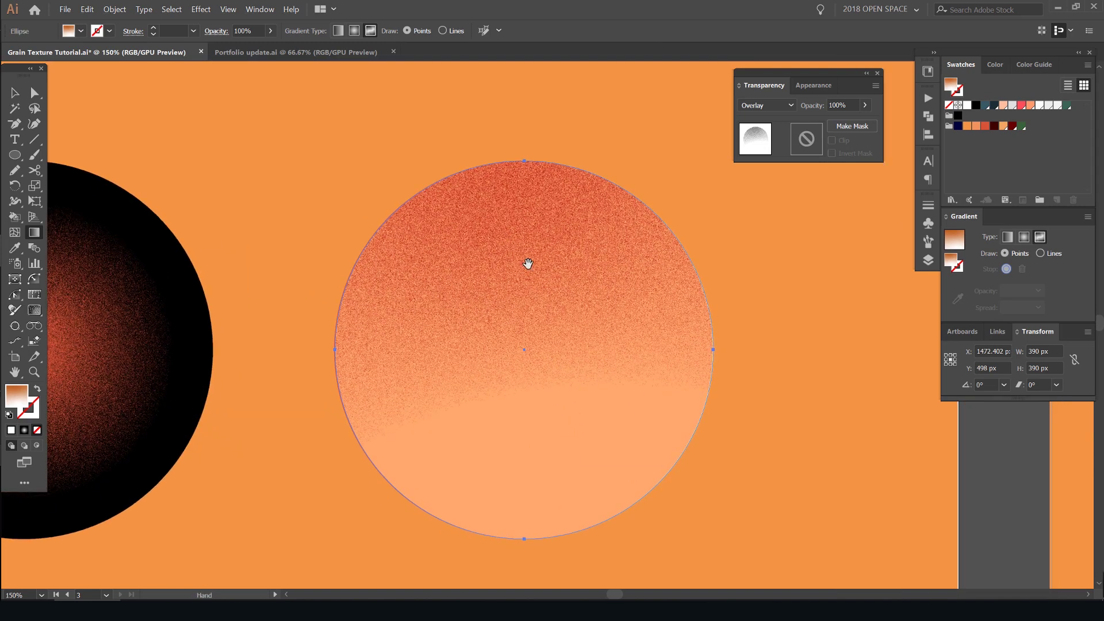
left_click(1023, 238)
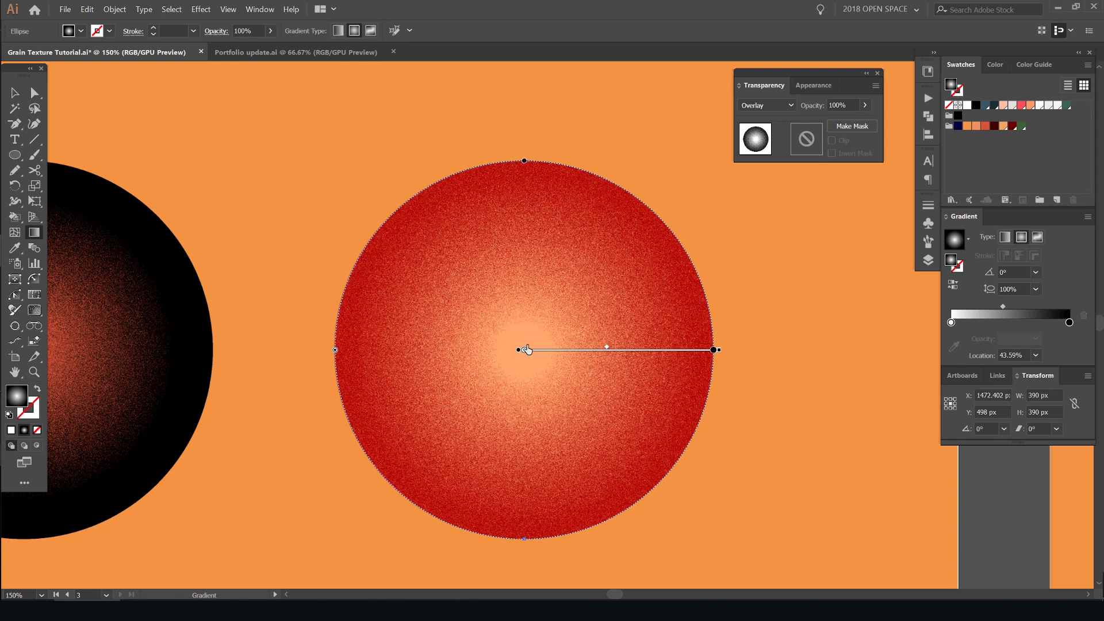
Step: Squash the circle's radial gradient to a 49.7% aspect ratio, shift its centre upward and rotate it to 62.4°
left_click_drag(524, 162, 526, 256)
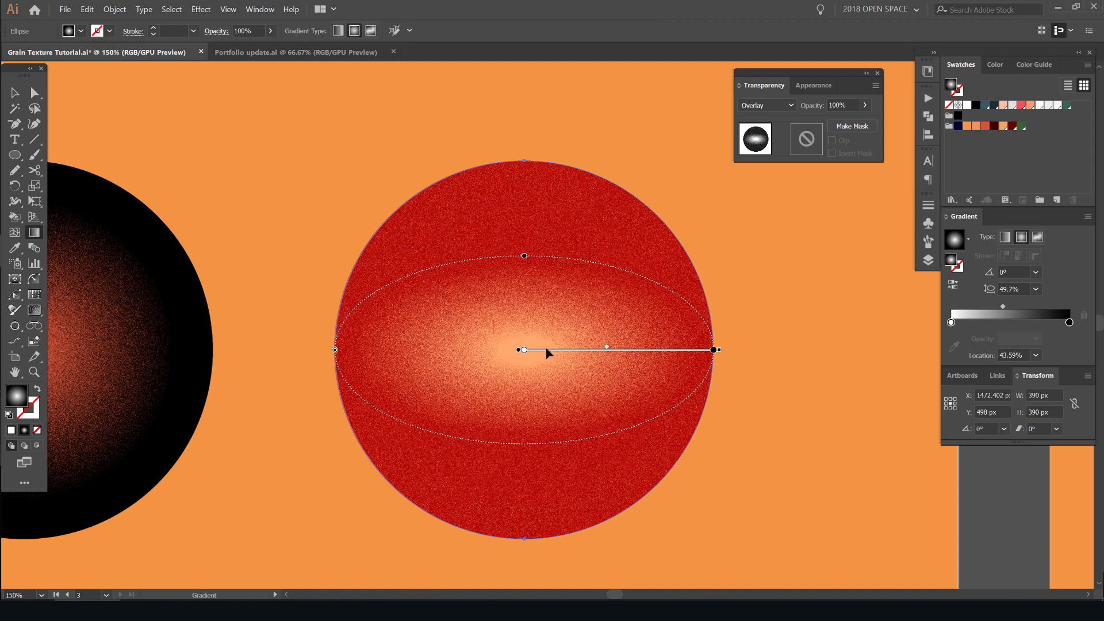
left_click_drag(556, 344, 579, 287)
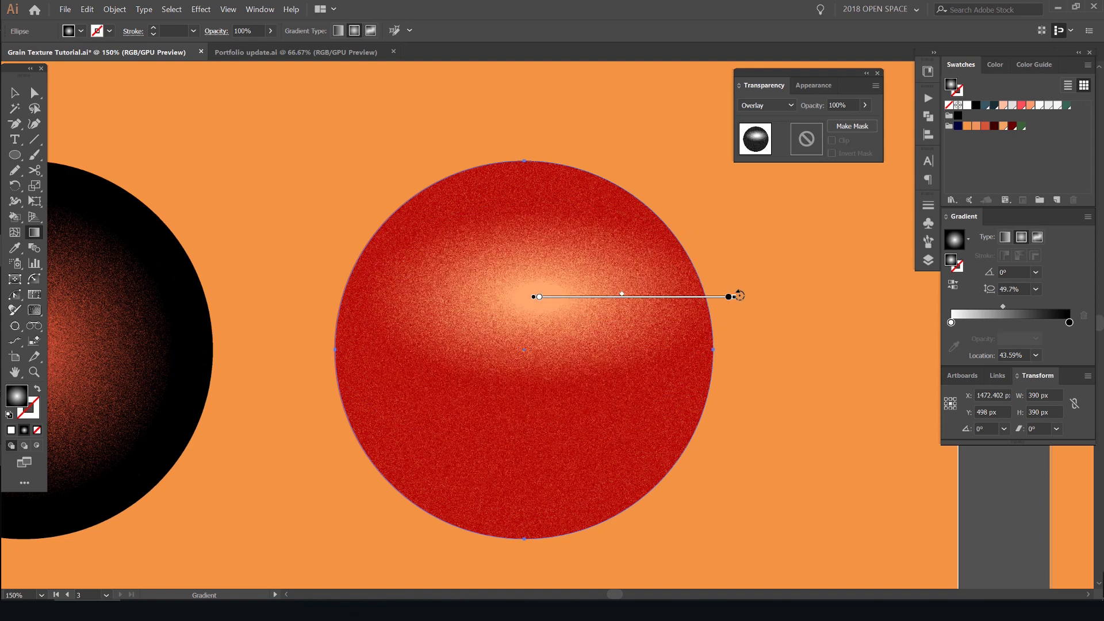
left_click_drag(730, 297, 629, 118)
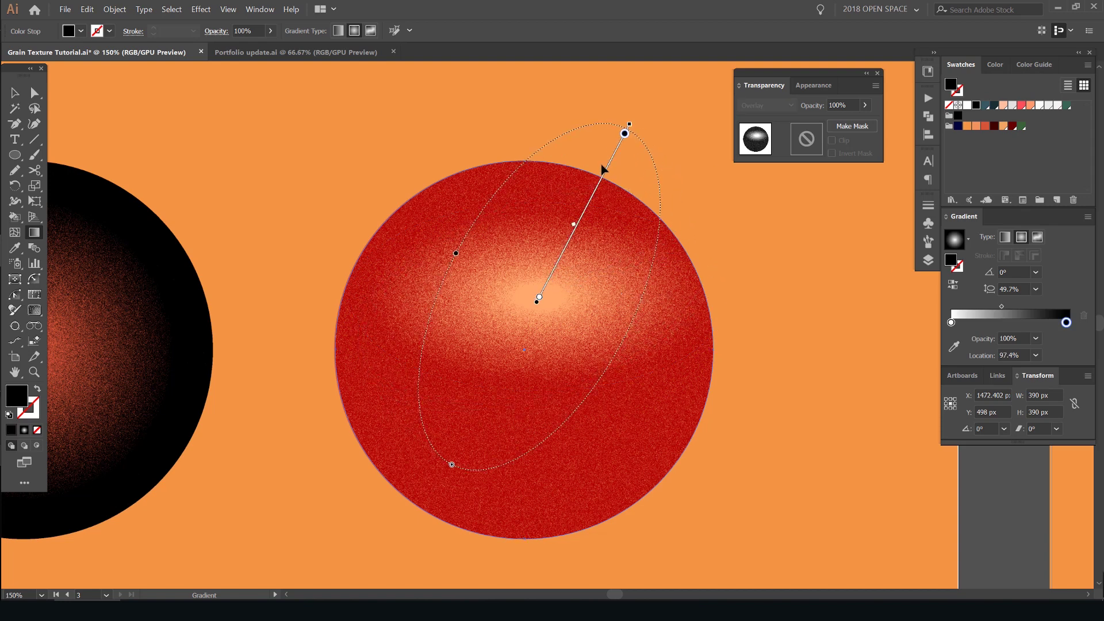
Step: Move the gradient midpoint close to the black stop and re-aim the gradient so the black stop lies at the circle's left edge
scroll(556, 271, "up", 1)
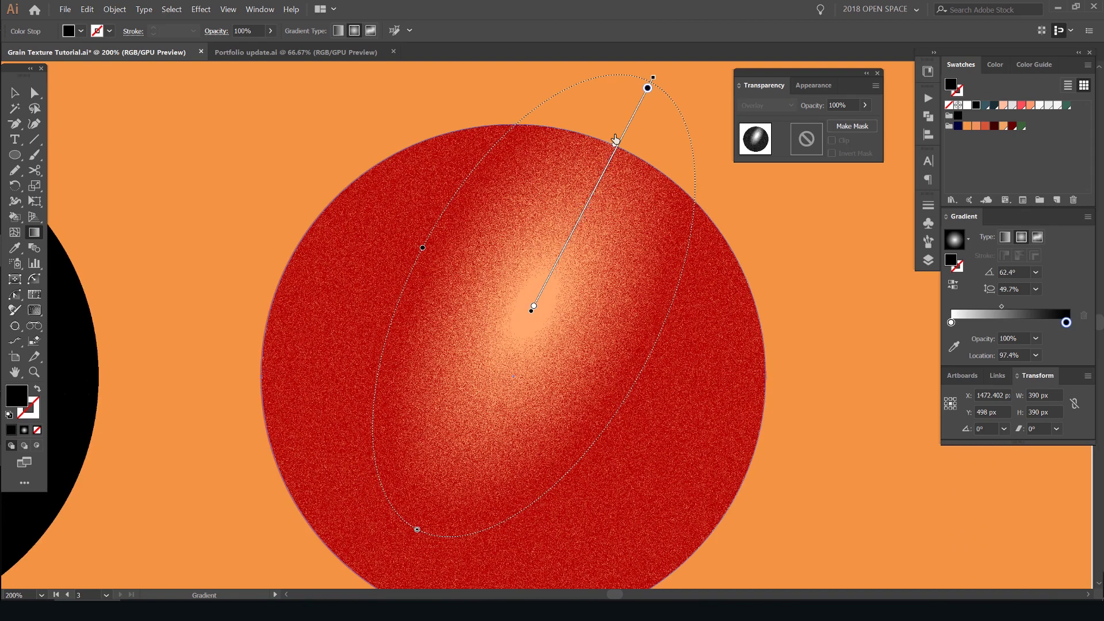
left_click_drag(630, 115, 631, 115)
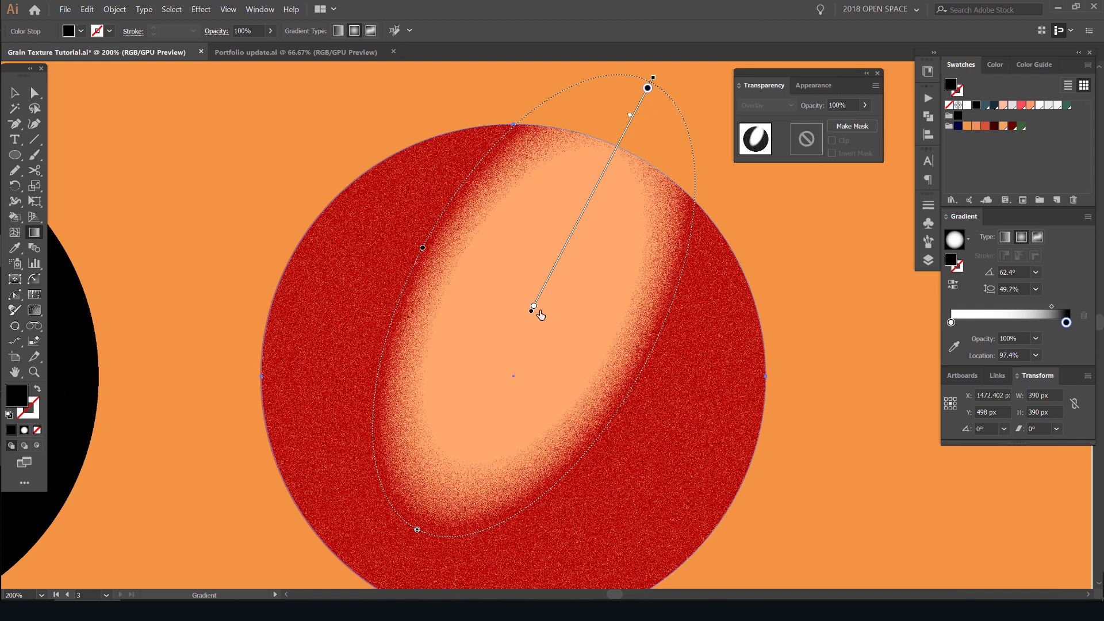
left_click_drag(417, 529, 195, 555)
scroll(385, 397, "down", 3)
scroll(446, 397, "up", 5)
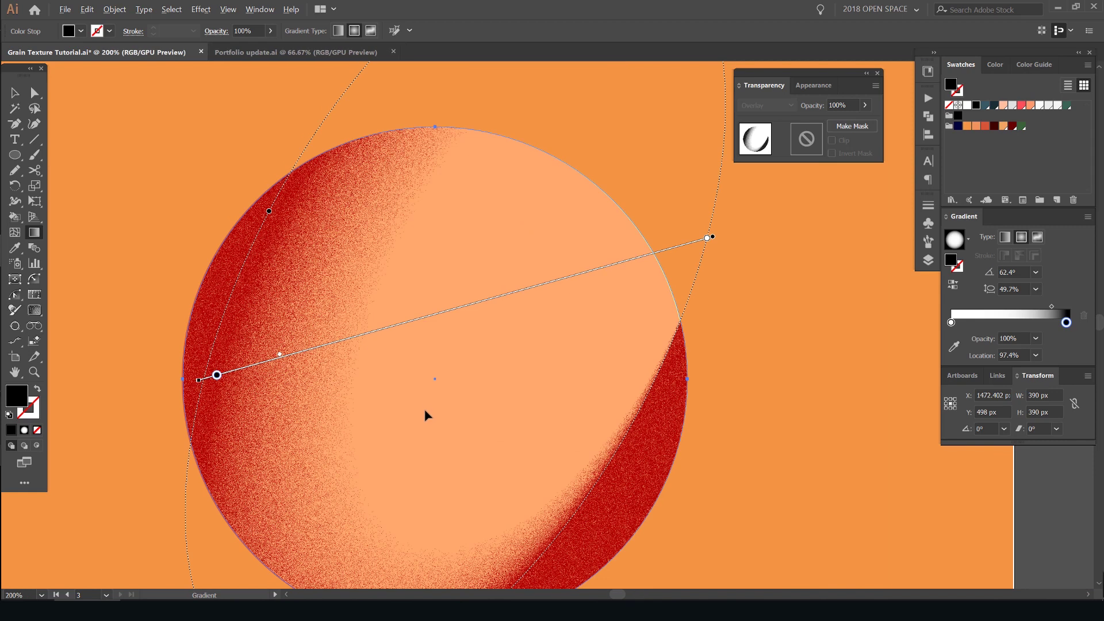
scroll(426, 413, "down", 2)
scroll(427, 412, "down", 2)
left_click_drag(506, 361, 634, 288)
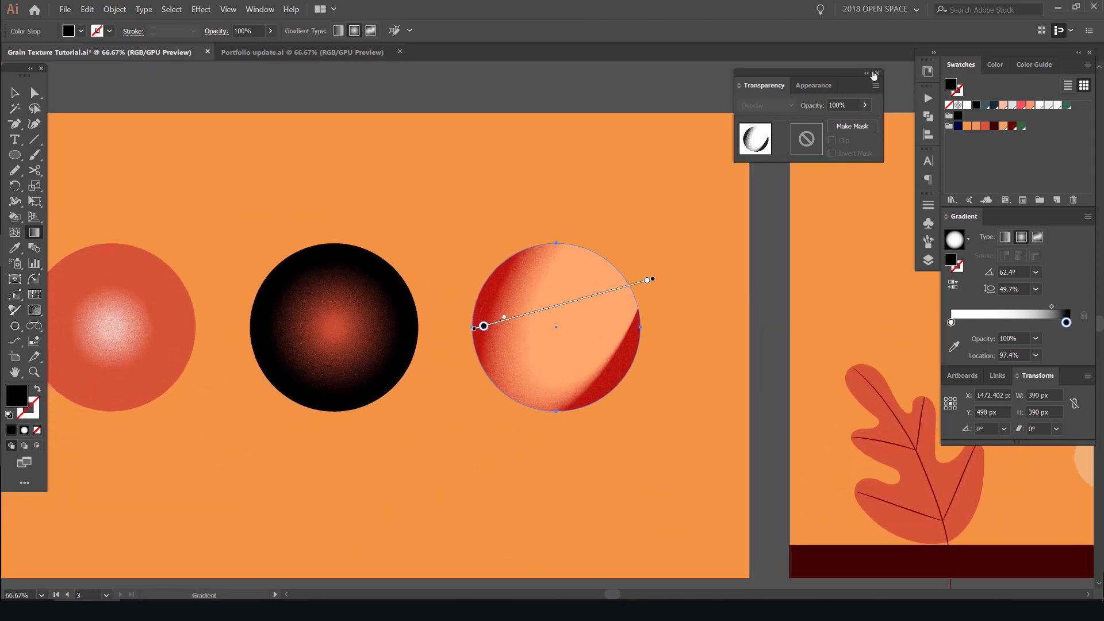
Step: Undock the gradient settings and place them directly below the floating transparency settings
left_click_drag(822, 73, 846, 78)
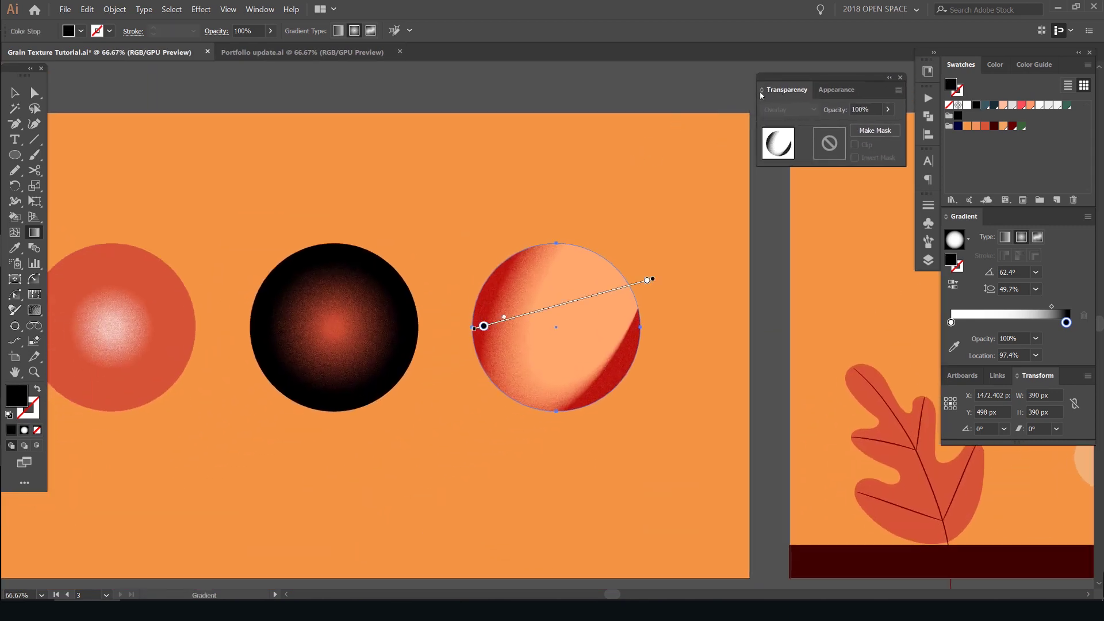
left_click_drag(962, 223, 812, 176)
key("alt")
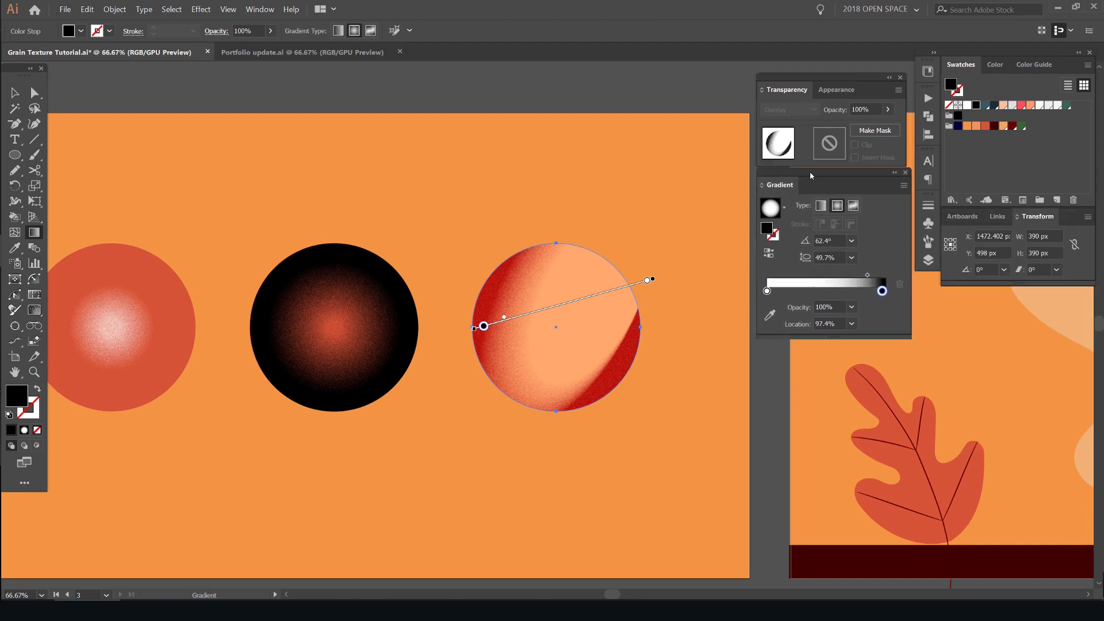
Step: Deselect the circle, compare the flat and shaded illustrations and examine the flat woman carrying the pencil up close
key("v")
left_click(607, 174)
scroll(607, 173, "down", 2)
left_click_drag(632, 133, 374, 223)
left_click_drag(625, 160, 340, 117)
left_click_drag(673, 183, 417, 183)
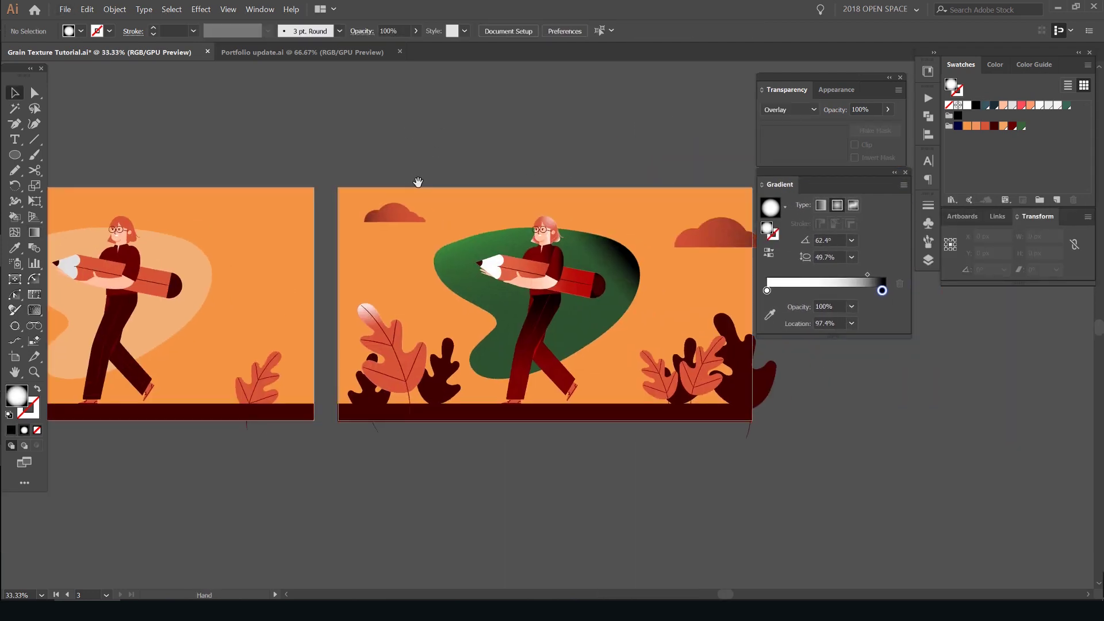
mouse_move(367, 269)
left_mouse_down()
mouse_move(338, 269)
mouse_move(650, 265)
mouse_move(589, 232)
left_mouse_up()
scroll(353, 246, "up", 3)
left_click(556, 116)
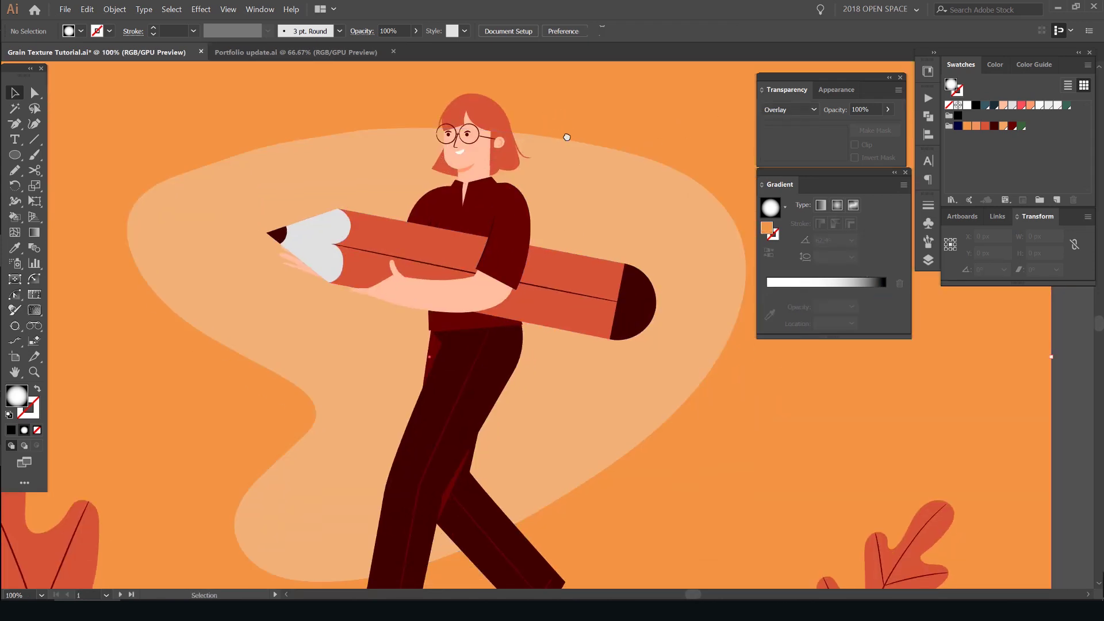
left_click_drag(565, 135, 594, 166)
scroll(497, 236, "up", 2)
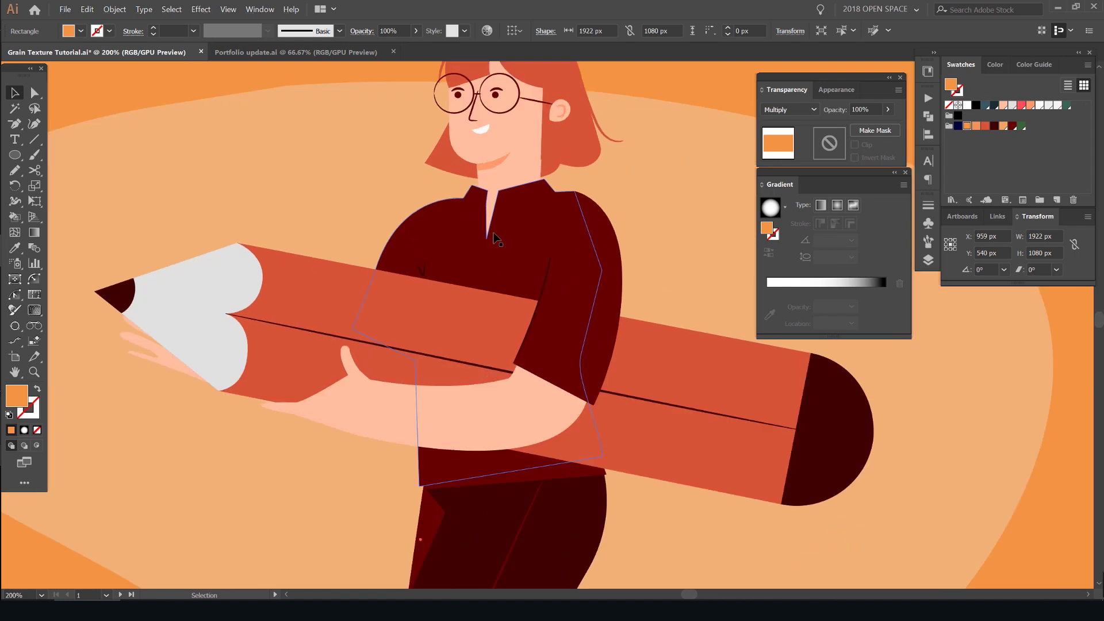
scroll(599, 207, "up", 1)
Step: Select the character group, undo its accidental move and select the pencil's red body shape on its own
left_click(320, 329)
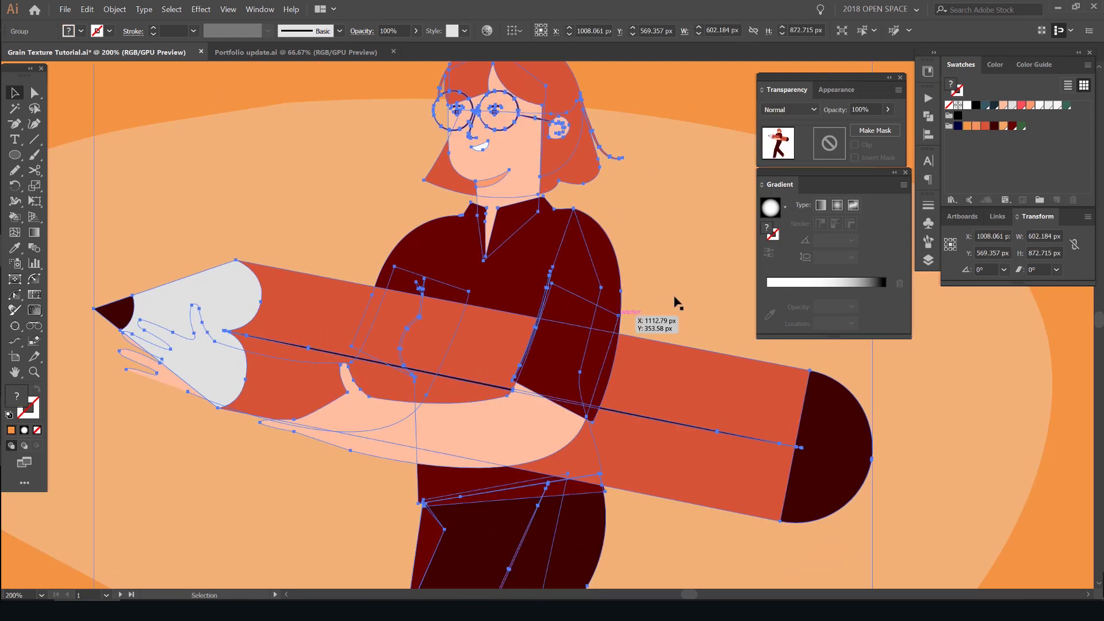
scroll(600, 359, "down", 3)
scroll(599, 359, "down", 2)
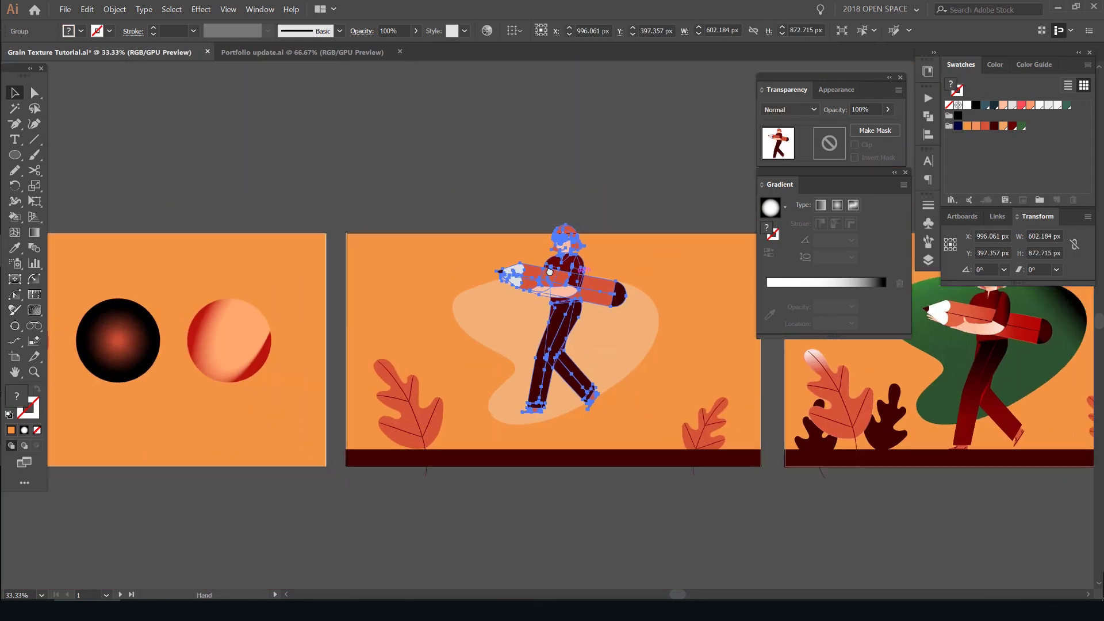
scroll(577, 238, "right", 1)
left_click(537, 323)
scroll(537, 323, "up", 5)
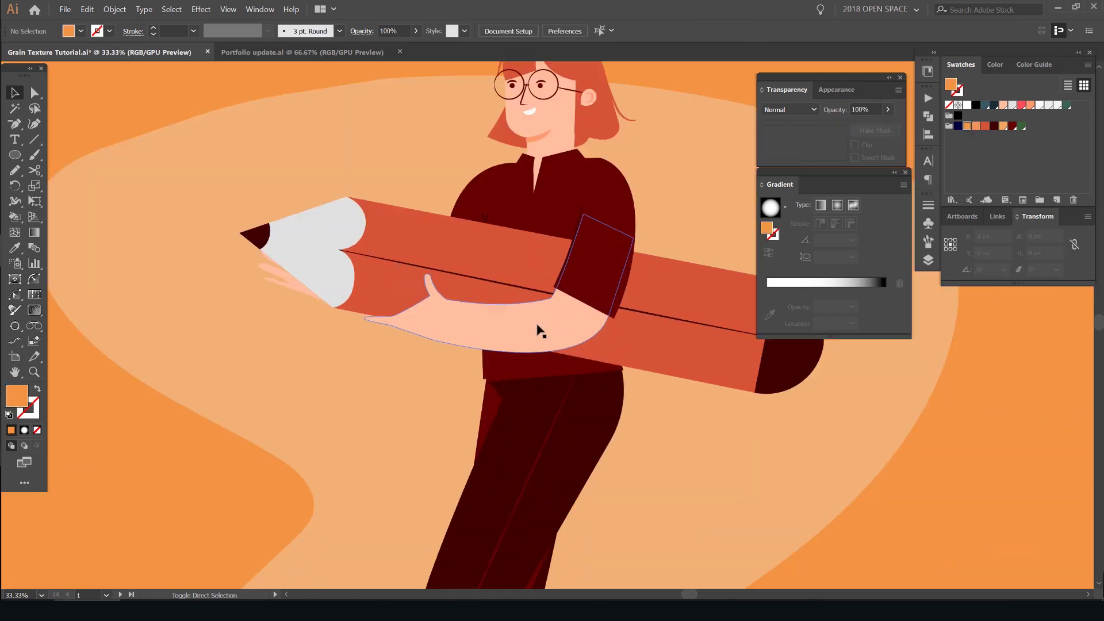
key("ctrl+z")
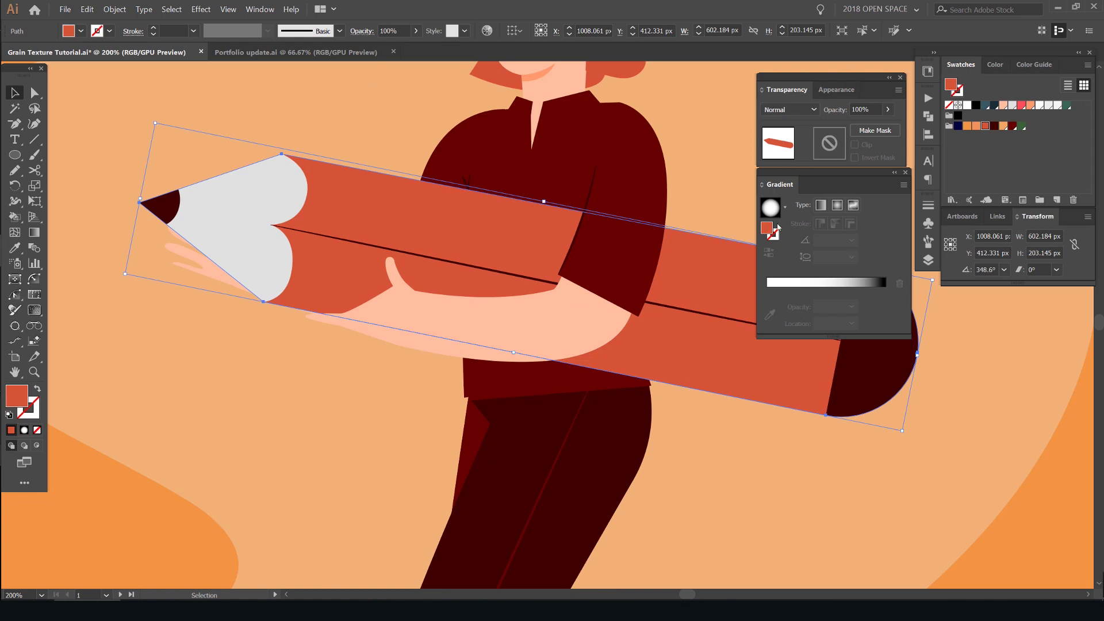
Step: Fill the pencil body with the white-to-black radial gradient and set the gradient midpoint to 45.27%
left_click(790, 288)
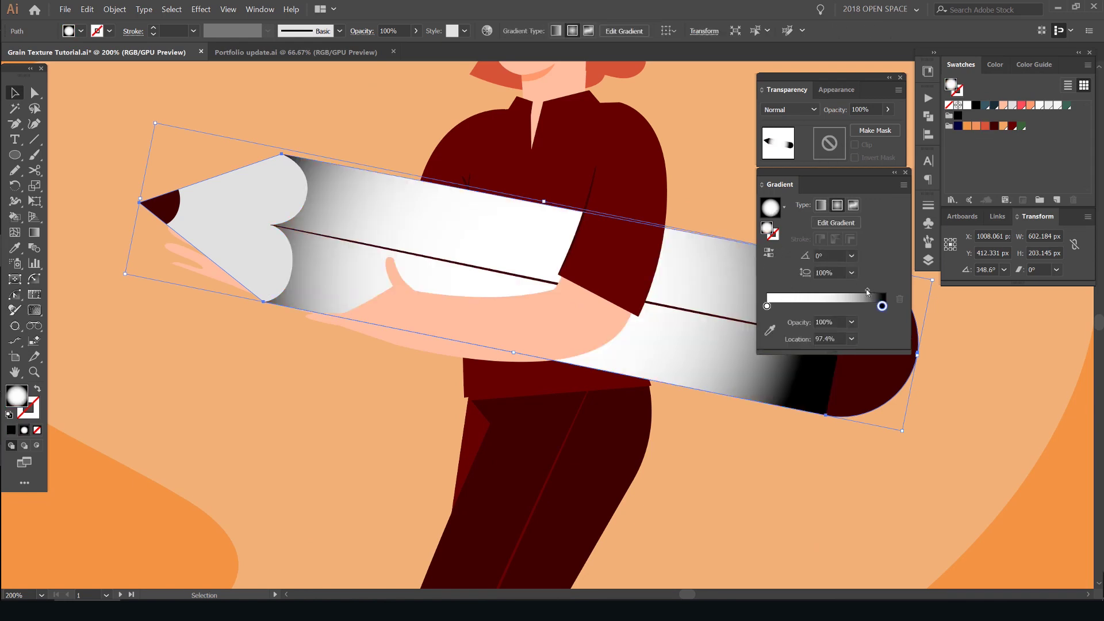
left_click_drag(867, 291, 819, 291)
left_click_drag(724, 183, 664, 220)
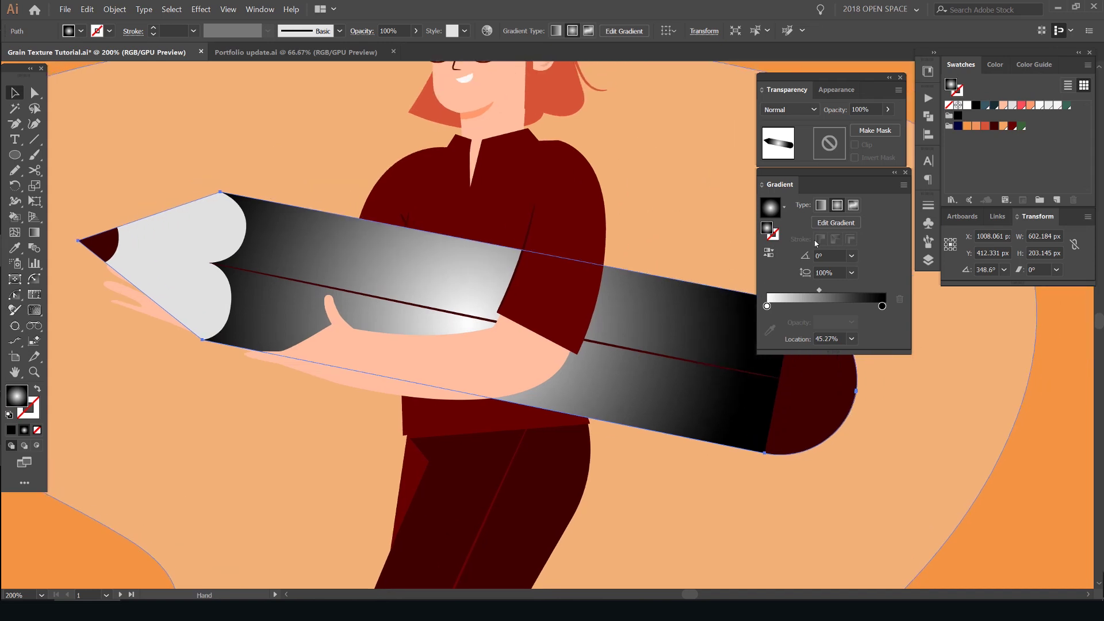
Step: Switch the pencil body's gradient from radial to linear
left_click(821, 205)
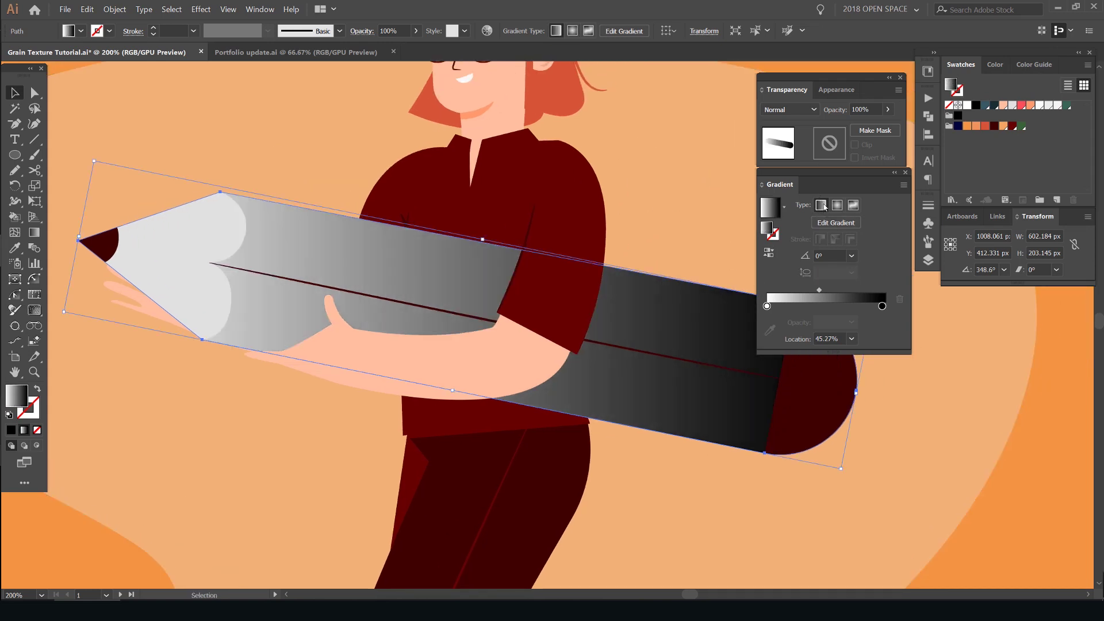
Step: Collapse the docked panels to icons and shift them with the floating transparency and gradient settings to clear the artwork
left_click(1079, 52)
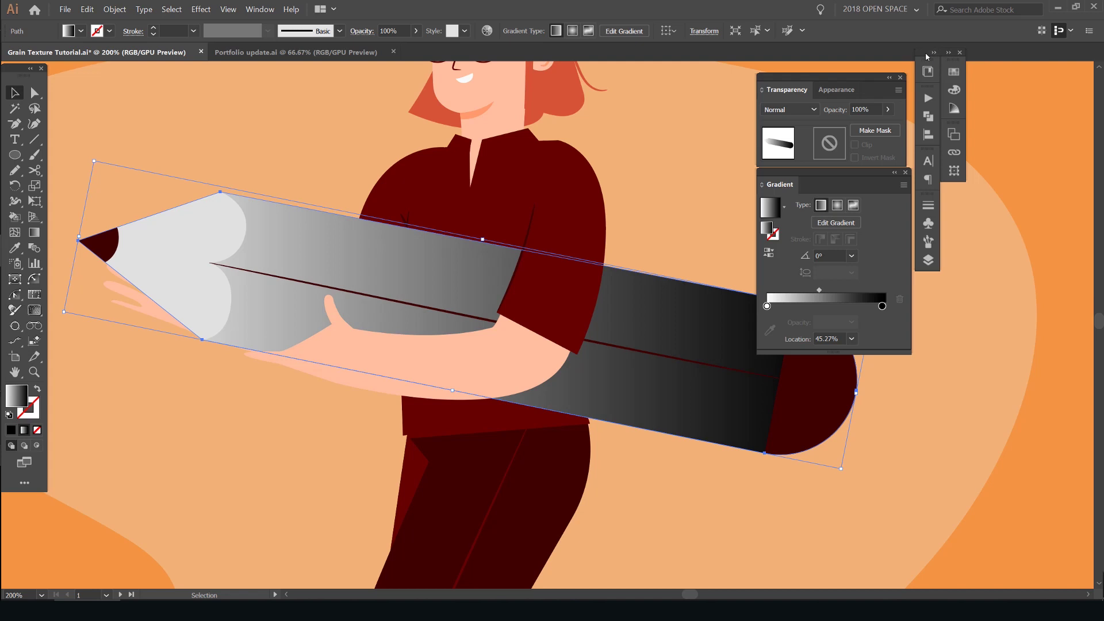
left_click_drag(926, 55, 1021, 56)
left_click_drag(828, 78, 869, 59)
left_click_drag(827, 170, 868, 152)
left_click(1047, 73)
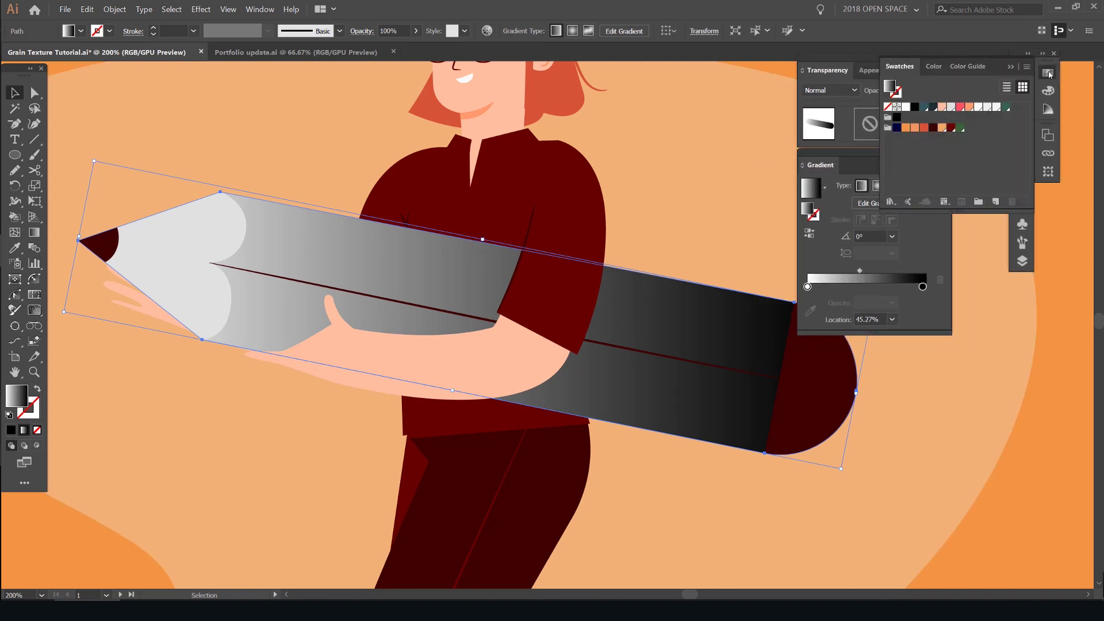
left_click(1048, 72)
scroll(611, 247, "down", 1)
scroll(678, 300, "up", 1)
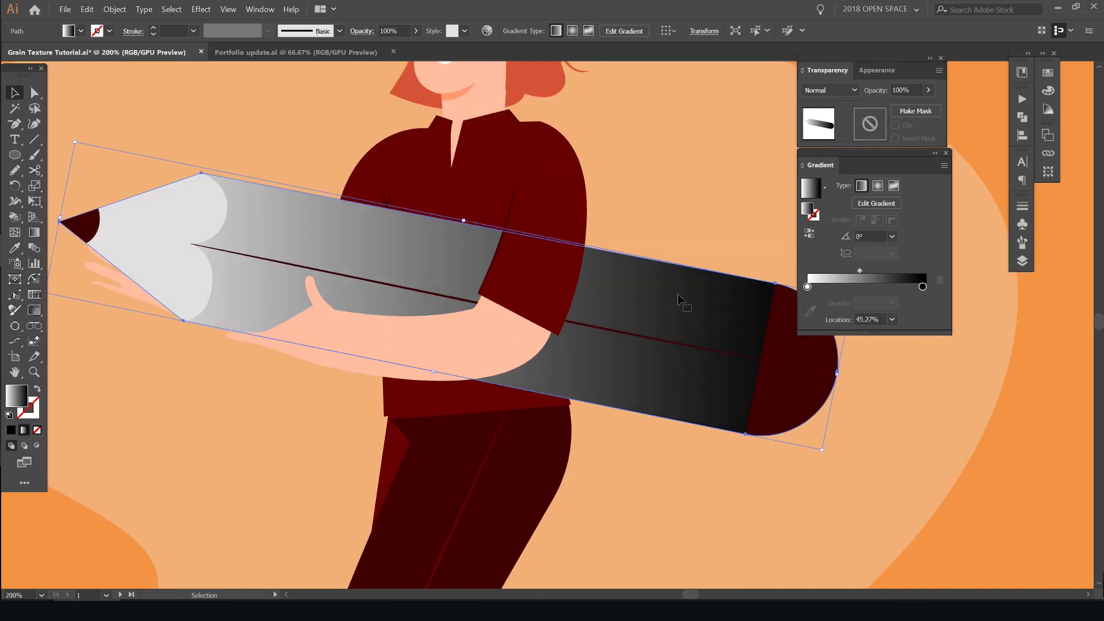
Step: Show the pencil body's full appearance settings above the lowered gradient settings and look over the available effects
left_click(886, 71)
left_click(930, 303)
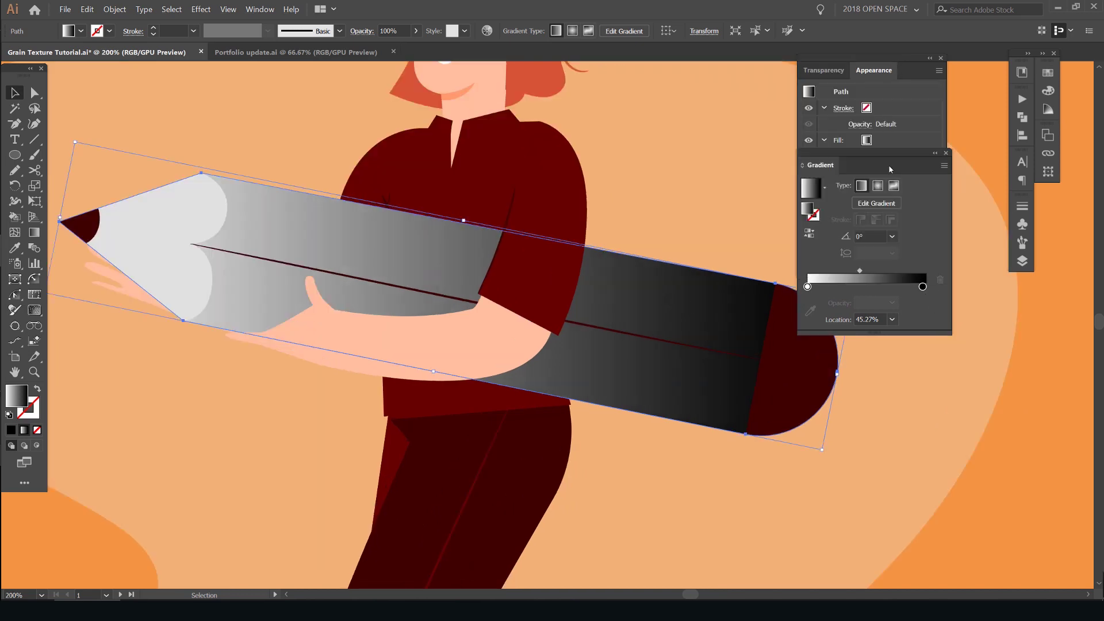
left_click_drag(889, 170, 861, 259)
left_click(843, 221)
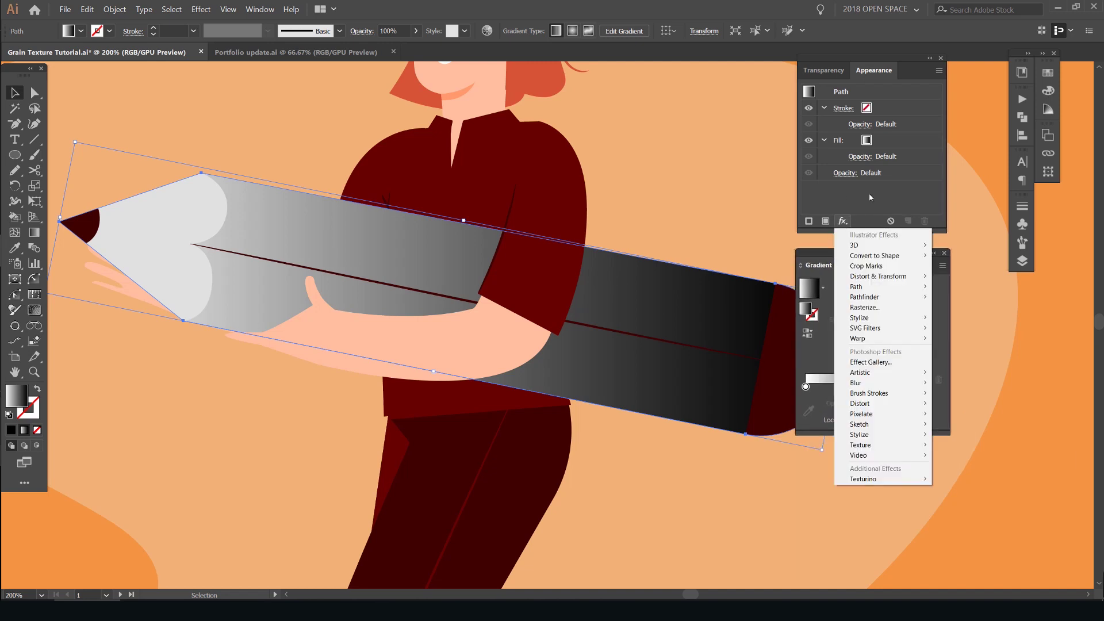
left_click(748, 194)
Step: Try moving the gradient pencil body down, and undo the changes back to its solid red fill
left_click_drag(675, 285, 689, 391)
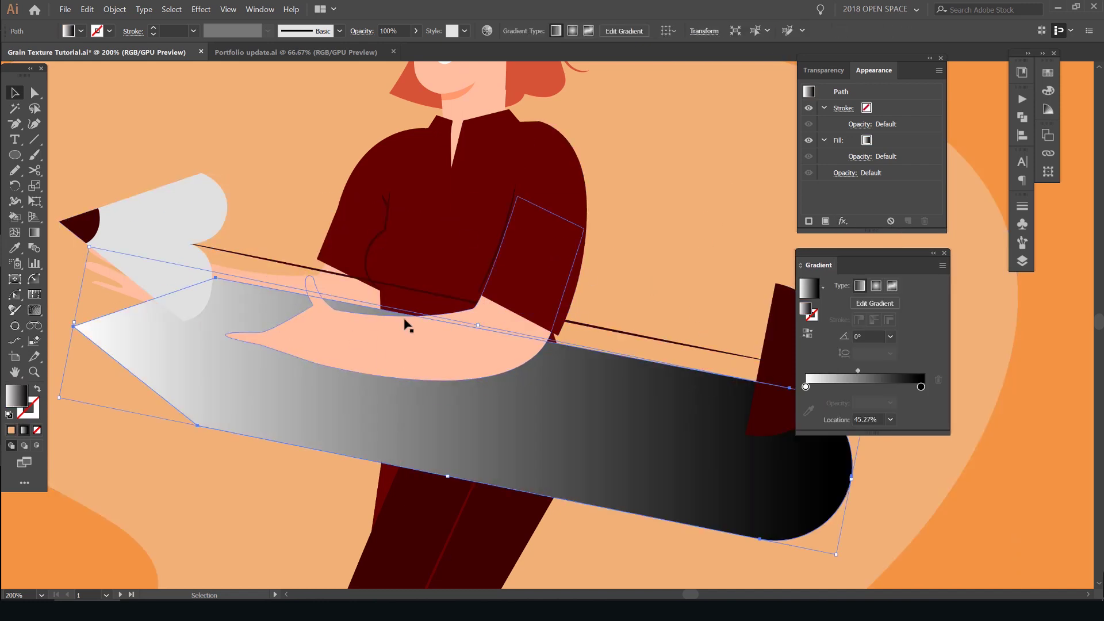
scroll(293, 311, "down", 1)
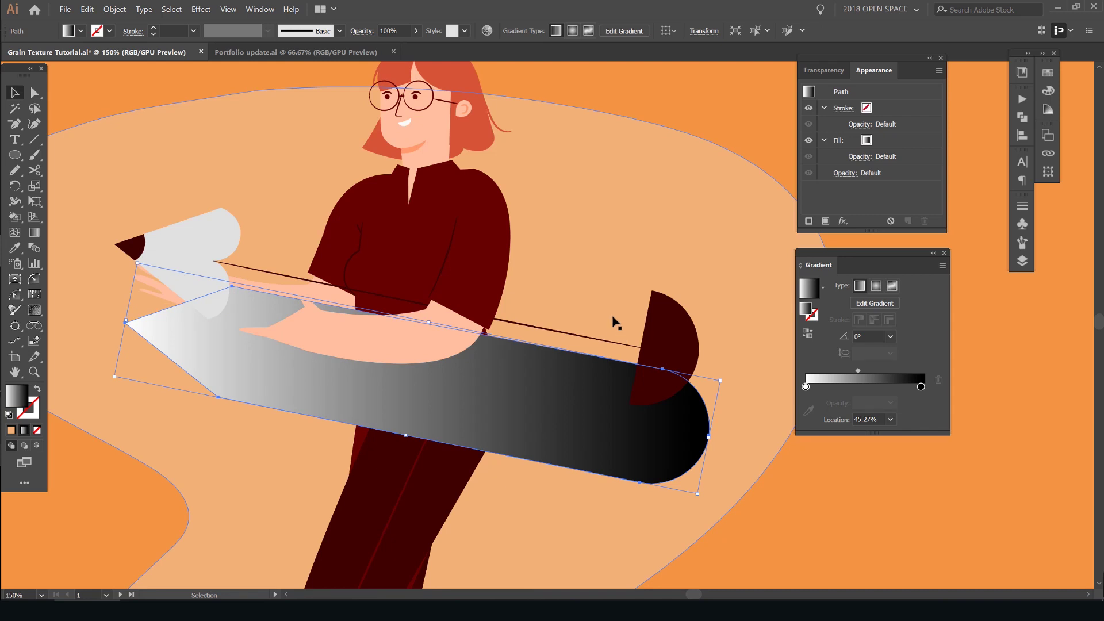
key("ctrl+z")
key("ctrl+z")
key("ctrl+z")
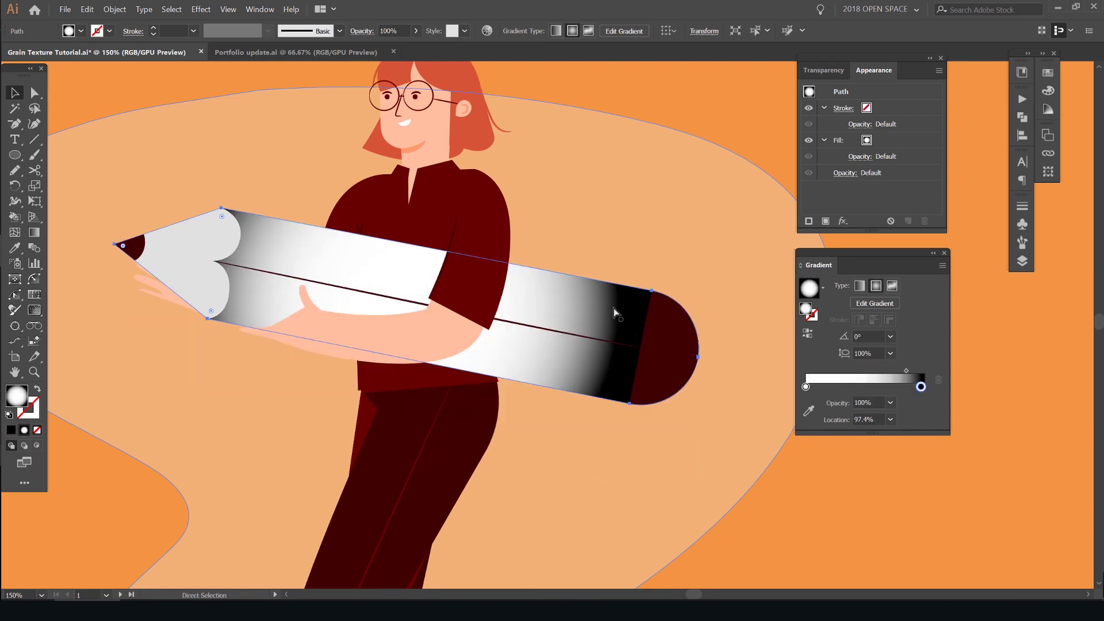
key("ctrl+z")
Step: Offset the red pencil body from its tip and end cap to demonstrate it is a separate shape, undoing each move
left_click(669, 112)
left_click_drag(598, 313, 612, 356)
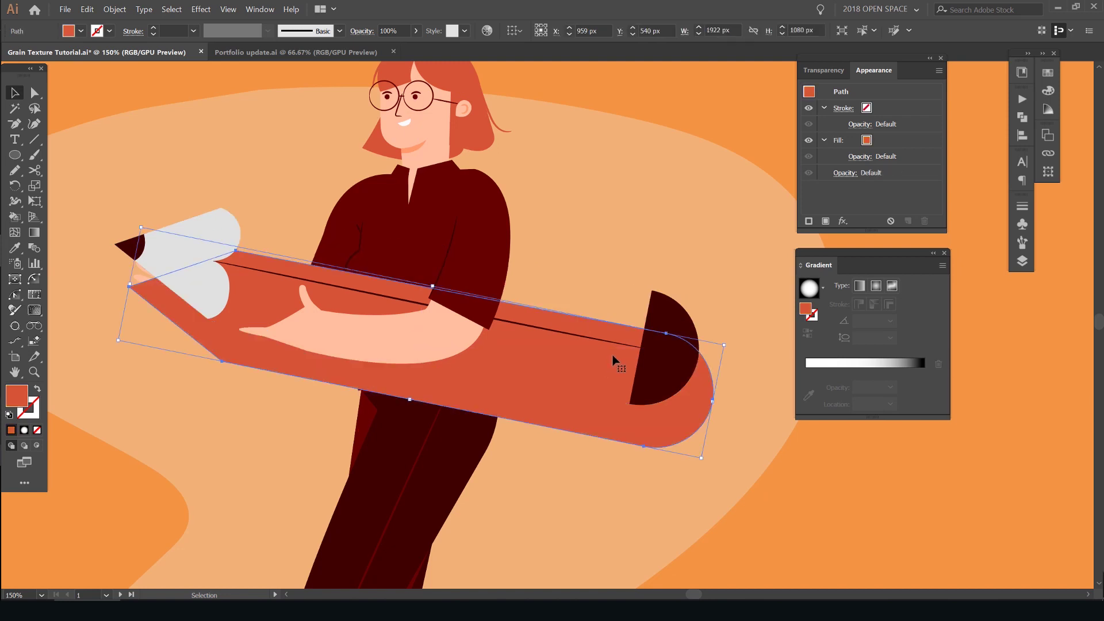
key("ctrl+z")
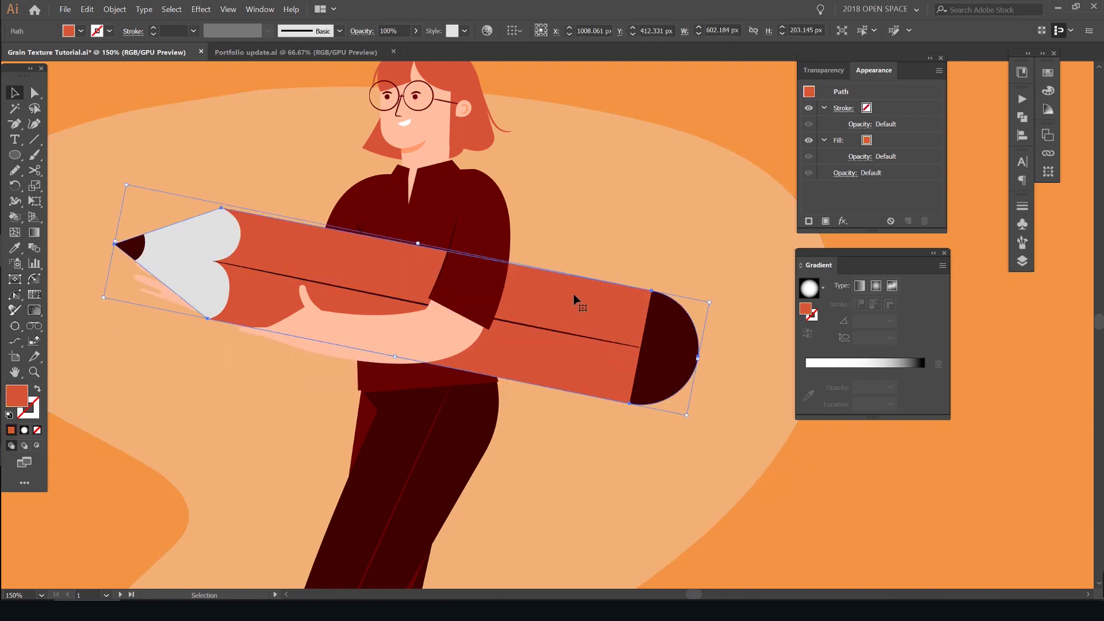
key("a")
key("v")
left_click_drag(571, 283, 561, 331)
key("ctrl+z")
left_click(115, 9)
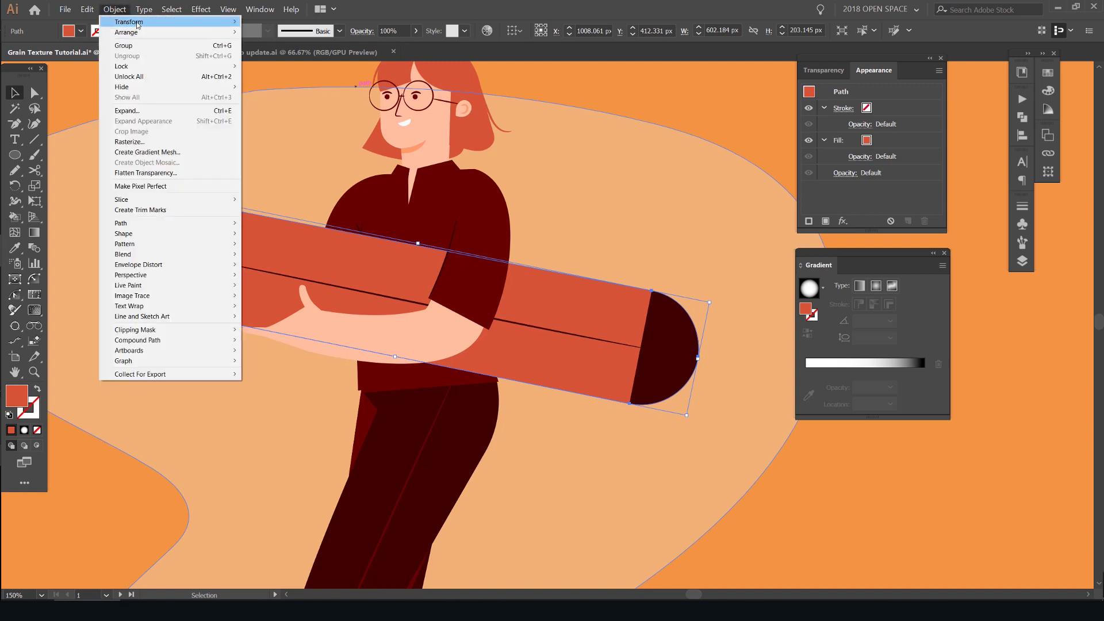
key("Escape")
scroll(574, 246, "down", 1, "alt")
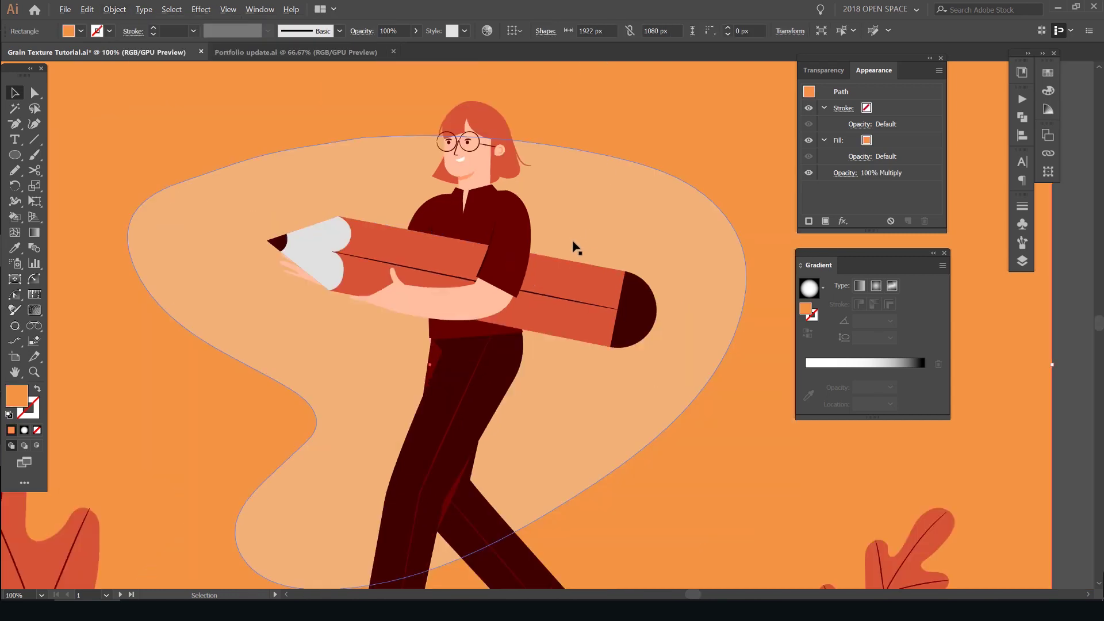
mouse_move(531, 276)
left_mouse_down()
mouse_move(585, 350)
mouse_move(578, 328)
left_mouse_up()
key("ctrl+z")
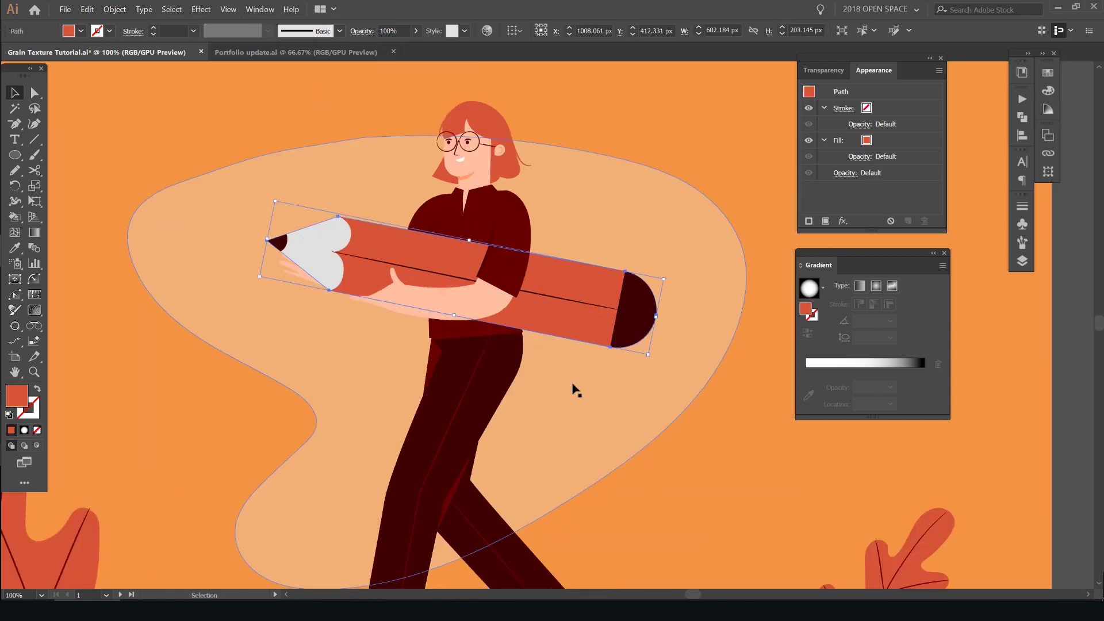
Step: Try lowering the red pencil body and bringing it to the front, and undo these changes
left_click(535, 610)
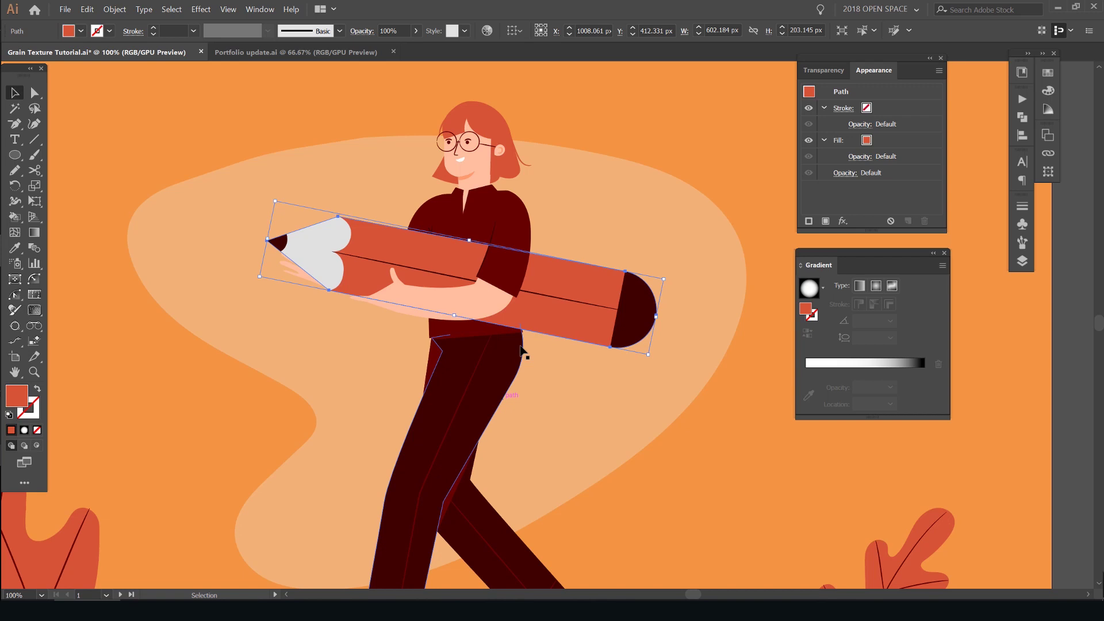
scroll(540, 275, "up", 1)
left_click_drag(580, 261, 583, 304)
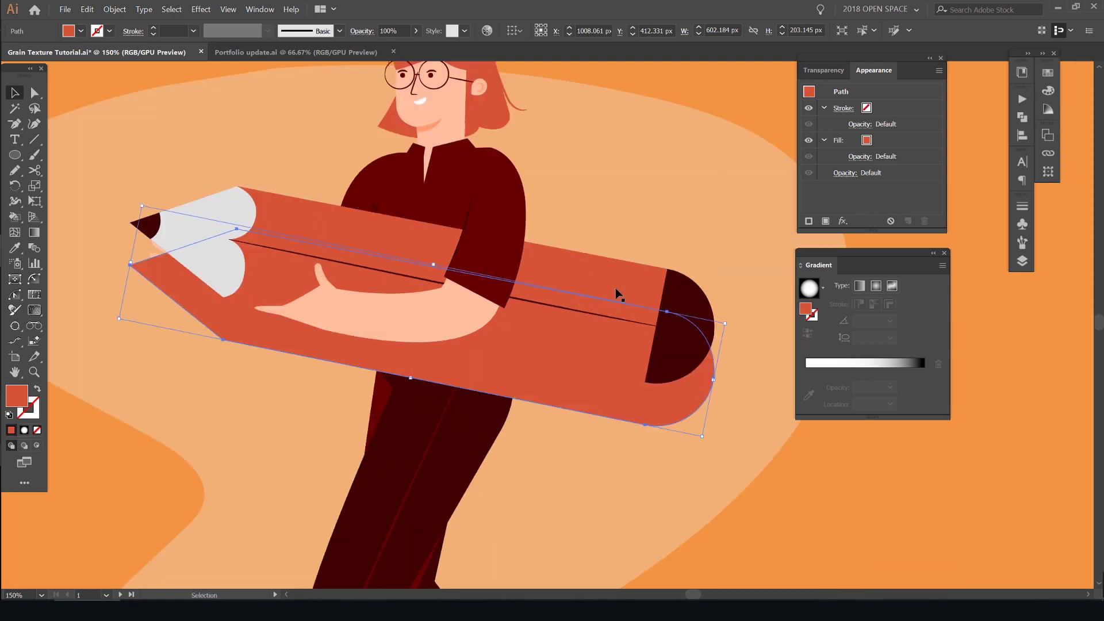
left_click_drag(613, 400, 606, 468)
key("ctrl+z")
key("ctrl+z")
key("ctrl+shift+]")
key("ctrl+z")
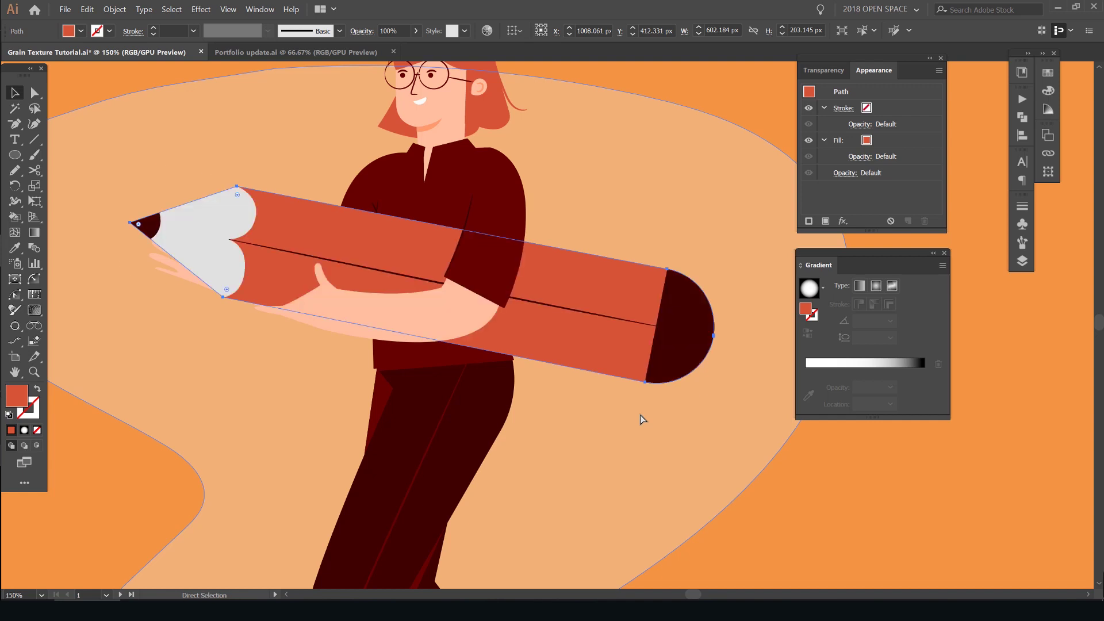
Step: Pull the pencil's red body and light grey wood tip apart to demonstrate the separate shapes, and undo all moves
left_click_drag(287, 211, 283, 186)
left_click_drag(223, 208, 223, 251)
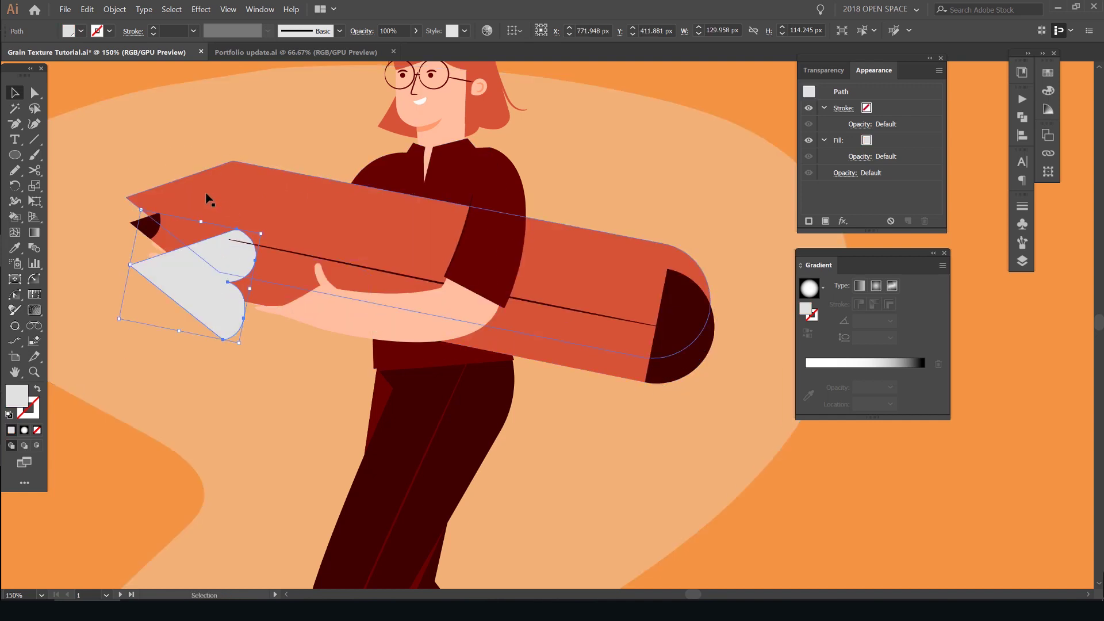
key("ctrl+z")
key("ctrl+z")
key("v")
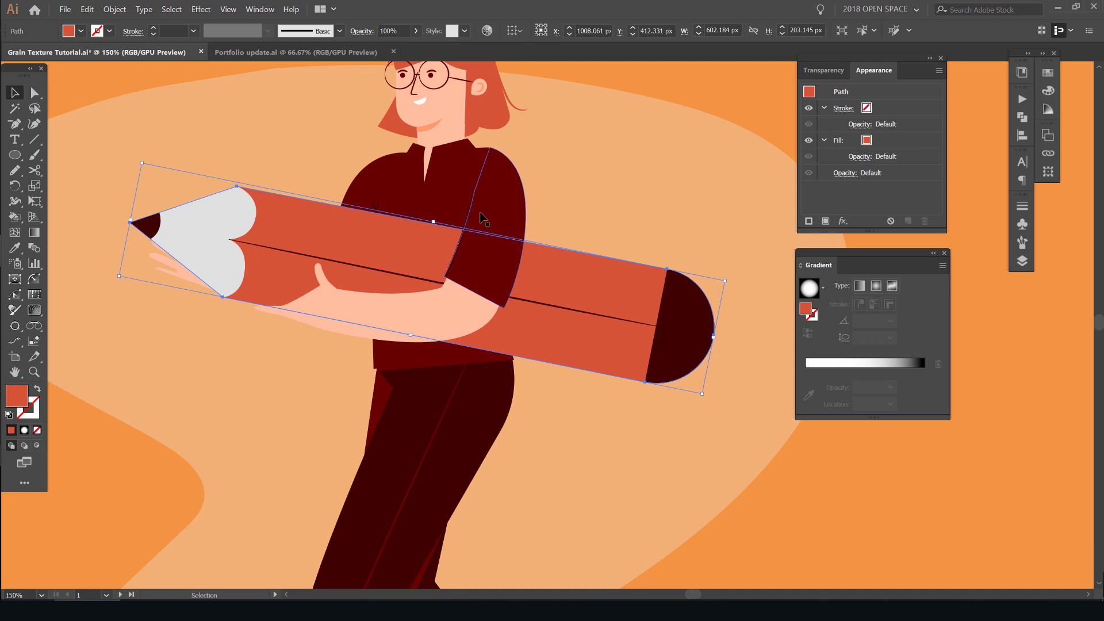
left_click_drag(545, 261, 586, 203)
key("ctrl+z")
Step: Fill the pencil body with a linear white-to-black gradient and shift the black stop inward
left_click(852, 369)
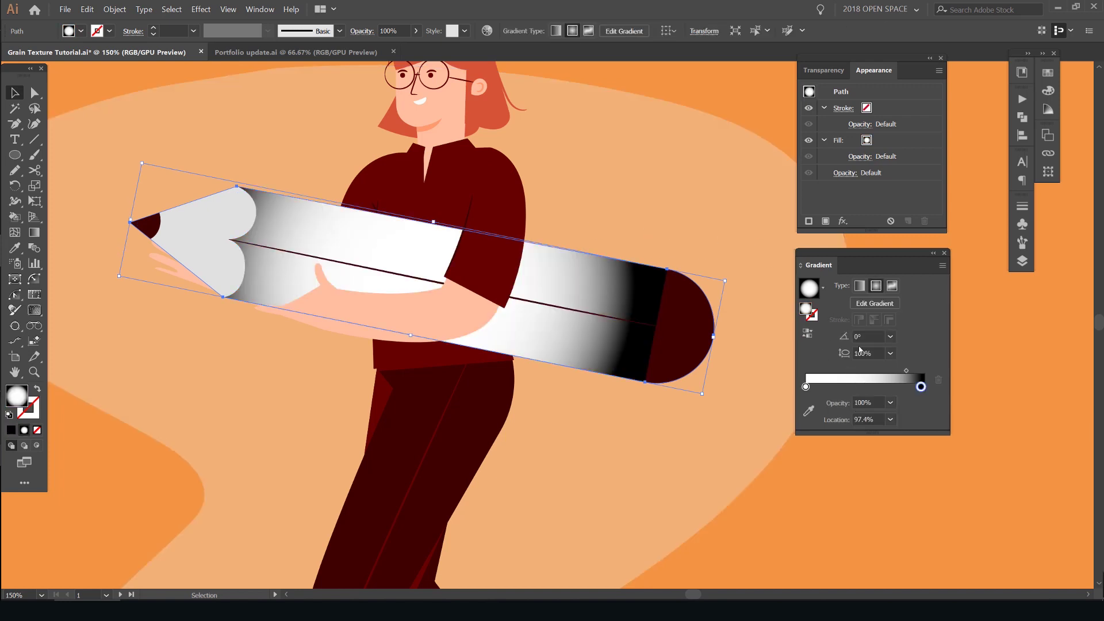
mouse_move(905, 372)
left_mouse_down()
mouse_move(851, 372)
mouse_move(909, 387)
mouse_move(899, 388)
left_mouse_up()
left_click(860, 286)
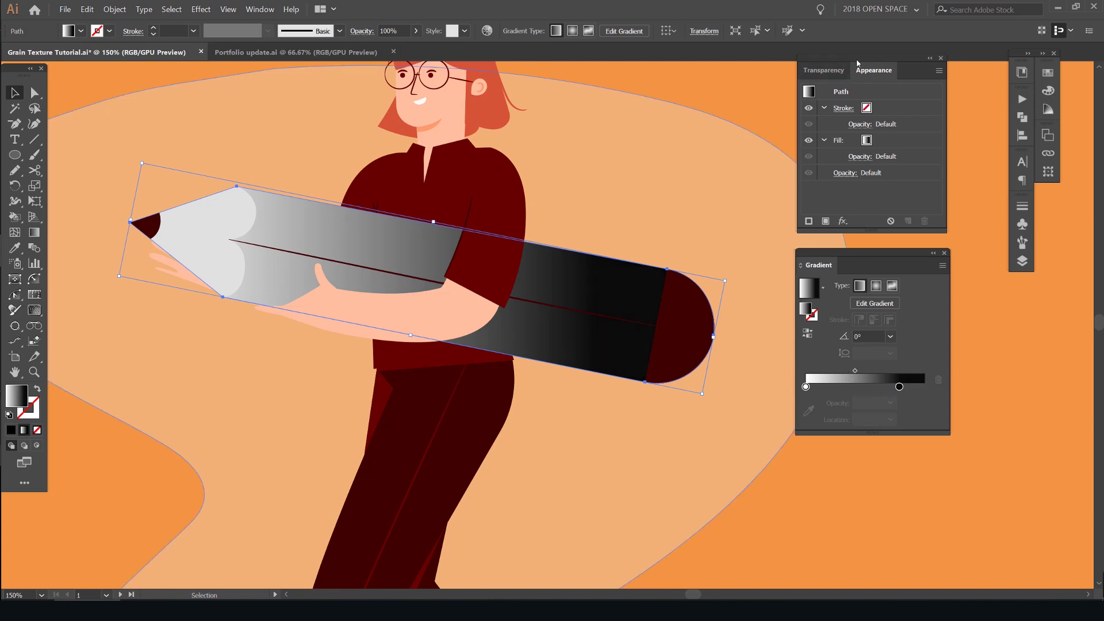
Step: Add the Grain texture effect to the pencil body and preview the whole shape
left_click_drag(857, 64, 855, 77)
left_click(841, 235)
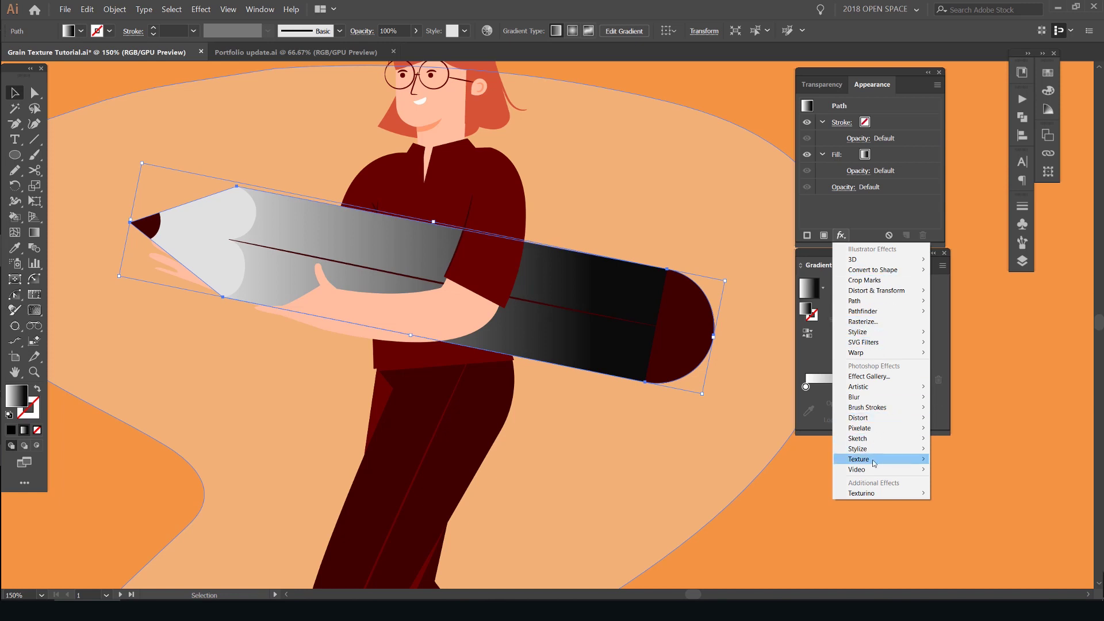
mouse_move(874, 463)
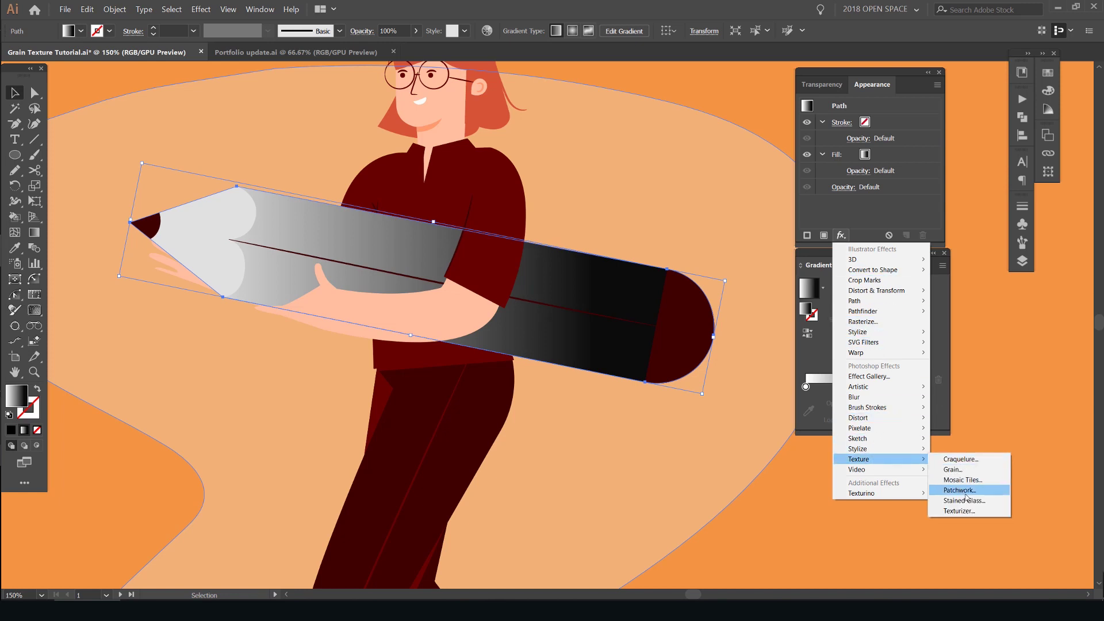
left_click(952, 469)
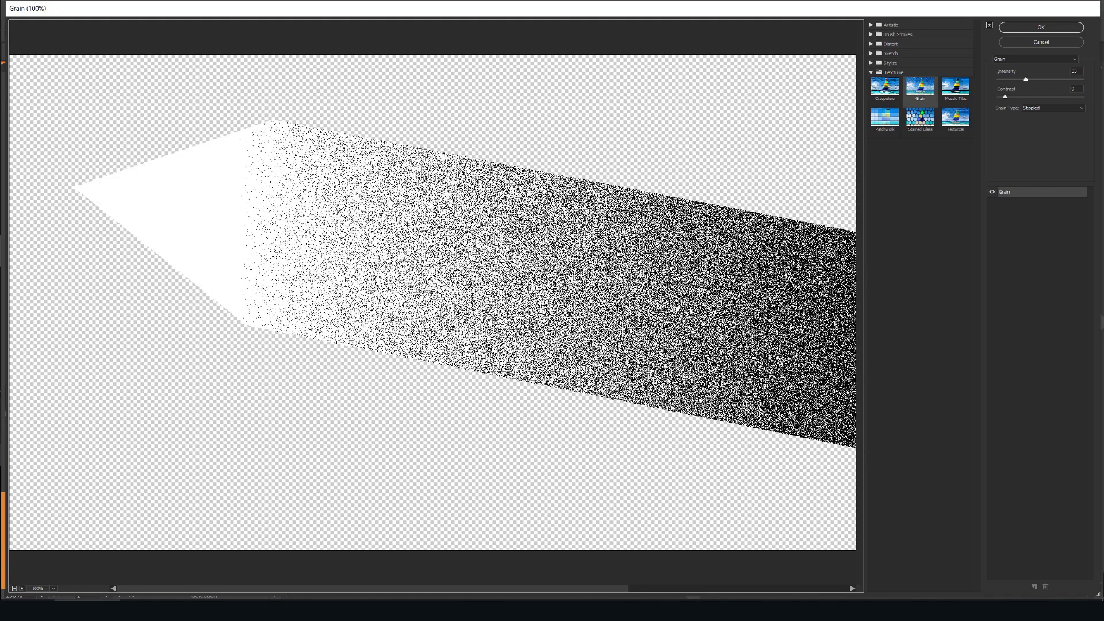
scroll(240, 466, "down", 1, "alt")
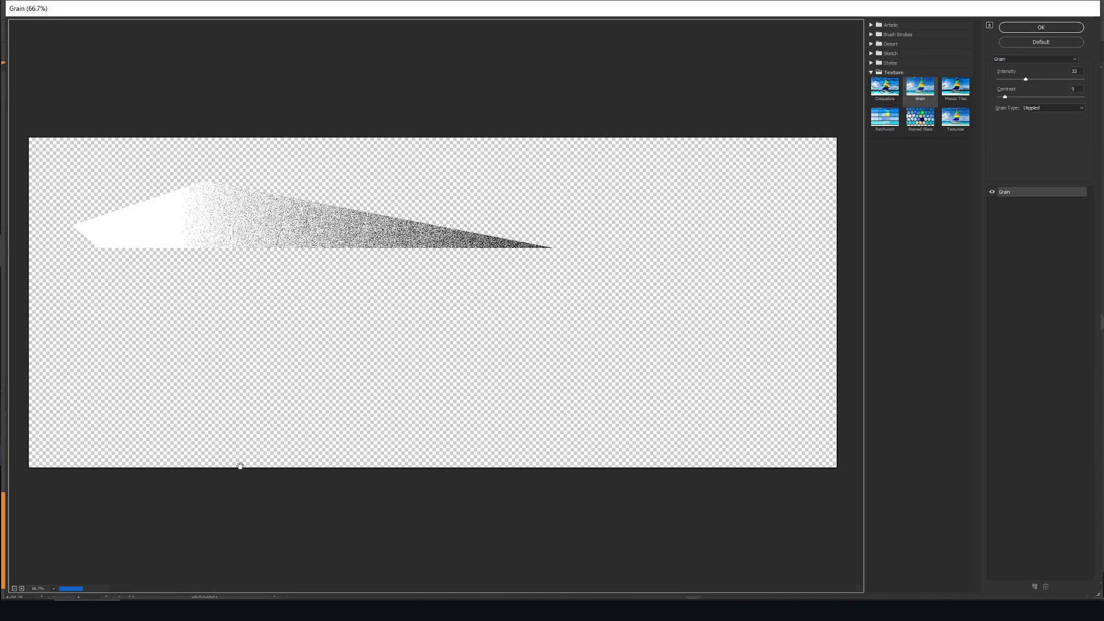
scroll(240, 466, "down", 1)
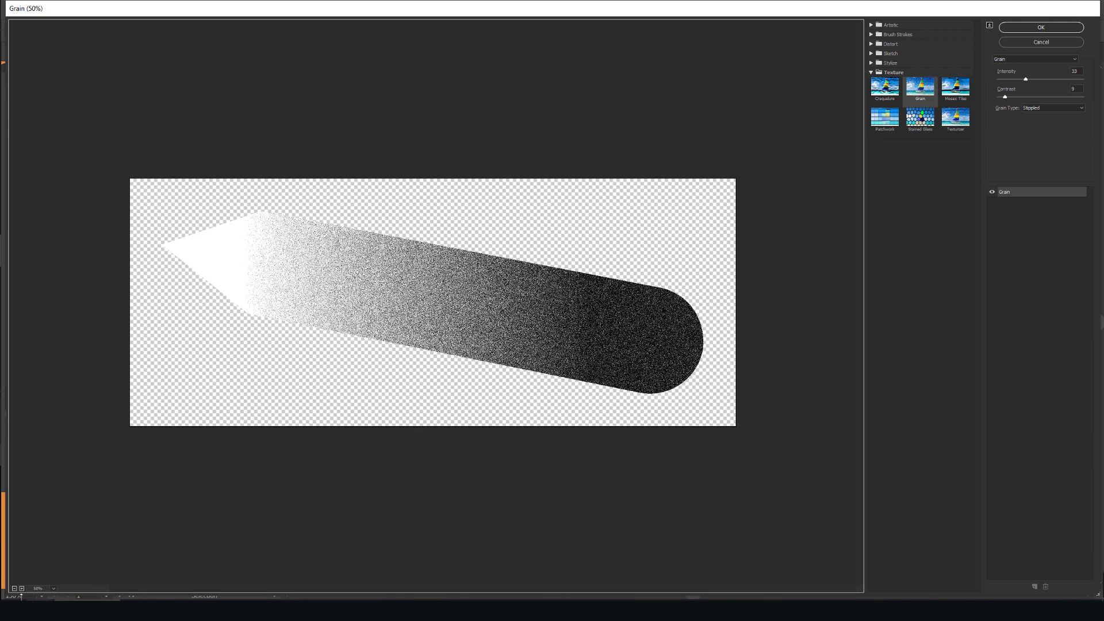
left_click(21, 588)
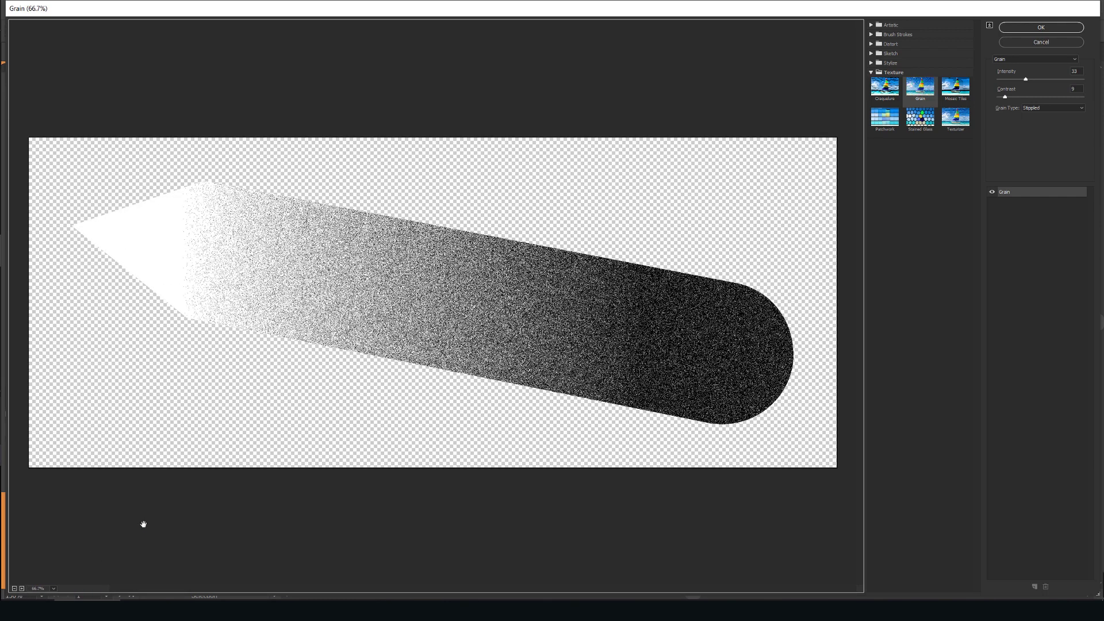
Step: Review the alternative effects and the grain types, keeping Grain with the Stippled type
left_click(1024, 58)
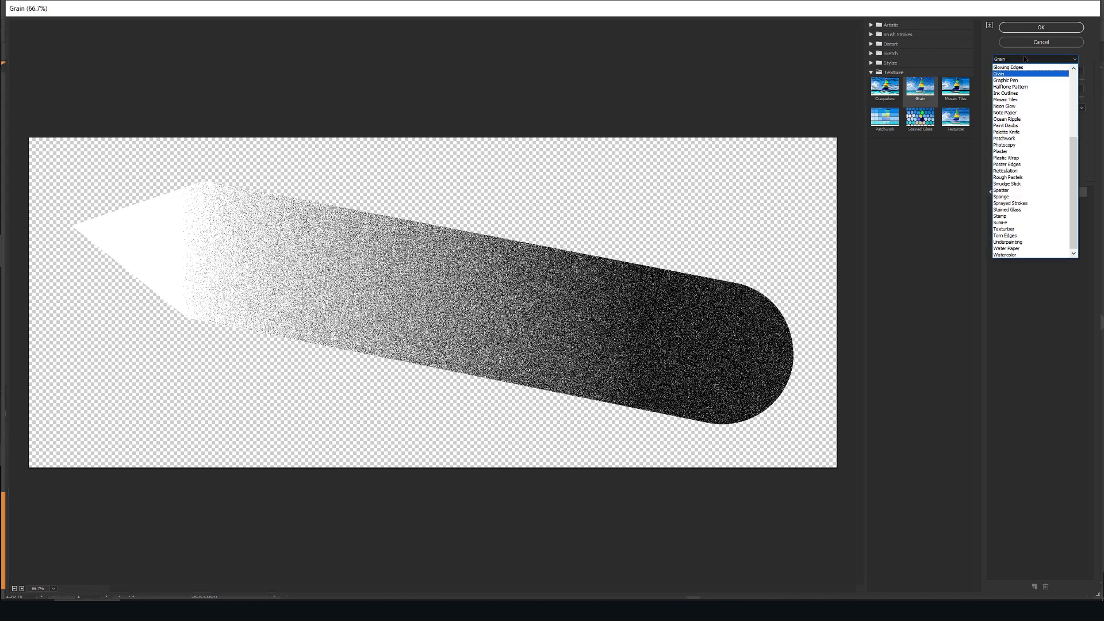
left_click(1080, 66)
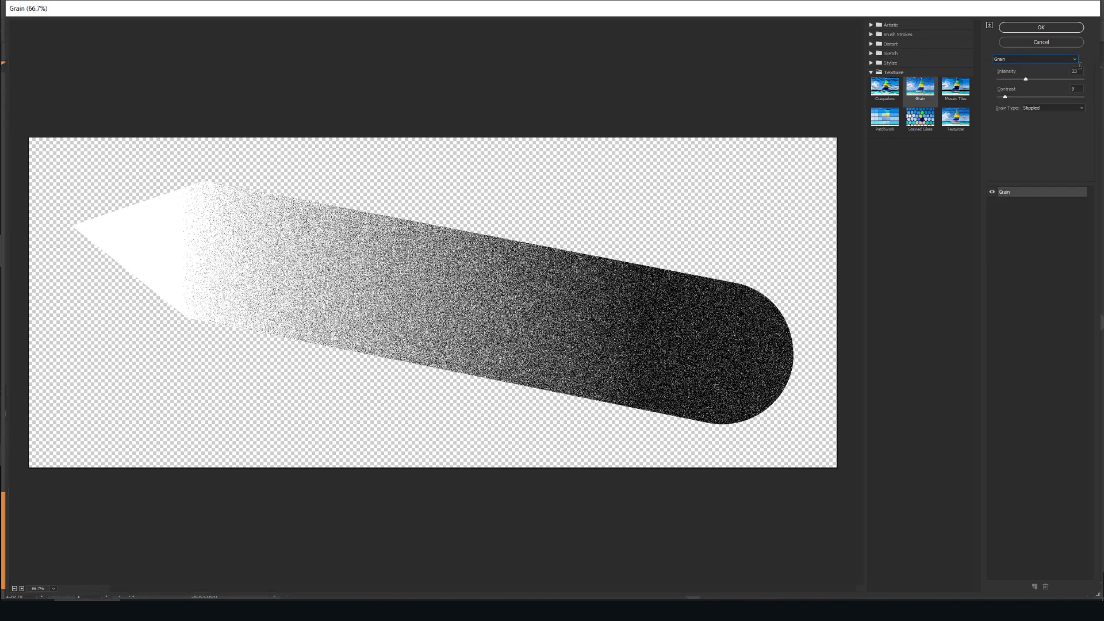
left_click(1037, 108)
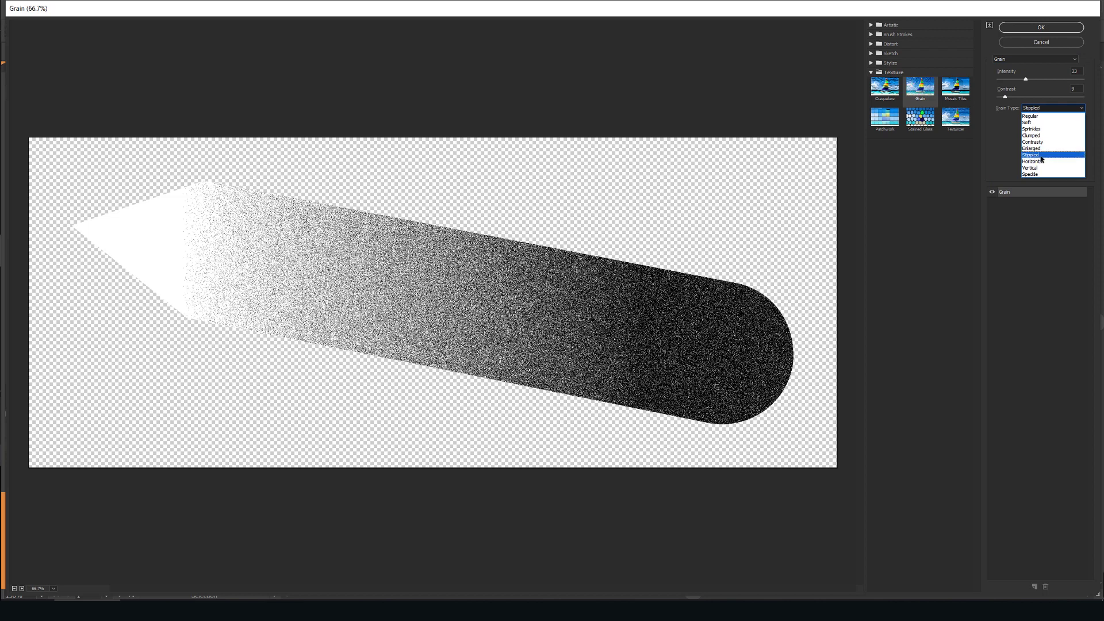
left_click(1005, 143)
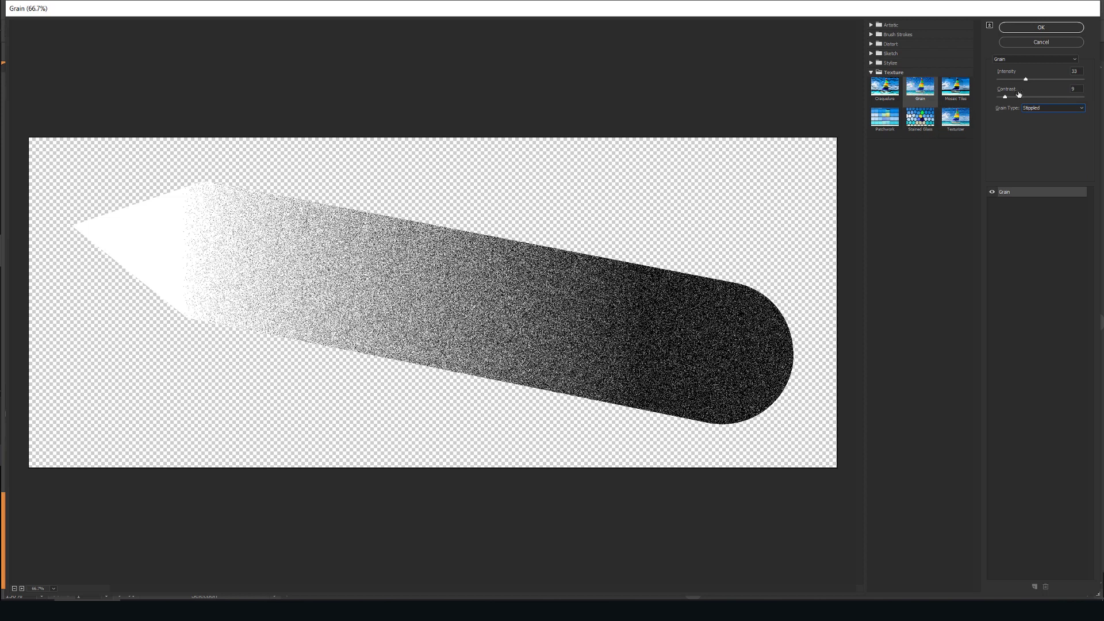
Step: Test extreme grain intensity and contrast, and settle on intensity 42 and contrast 23
left_click_drag(1026, 79, 1080, 81)
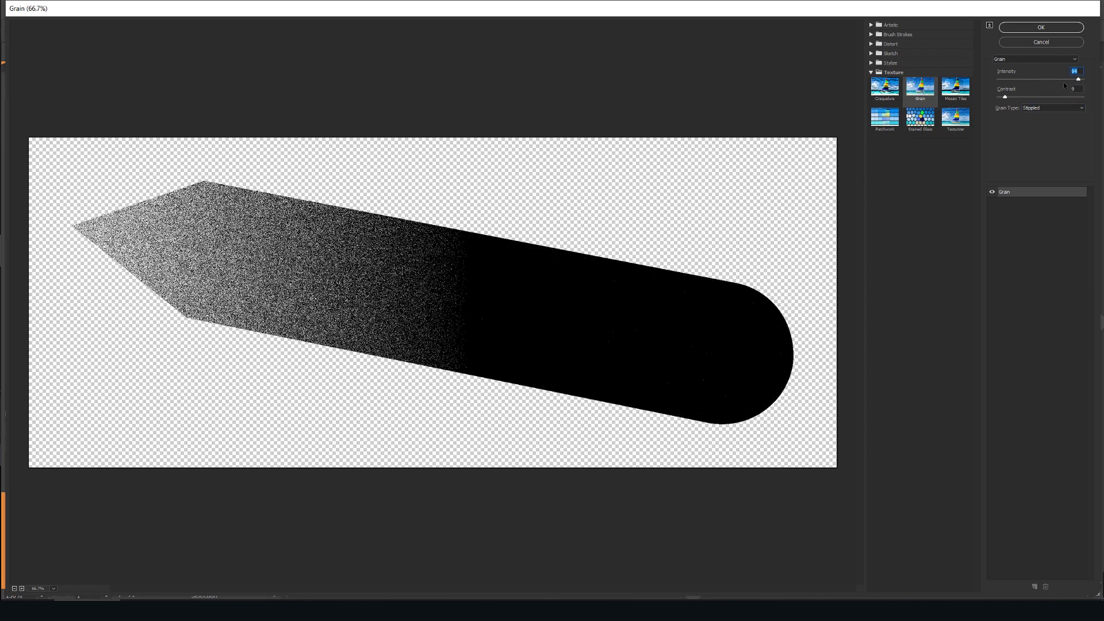
scroll(435, 285, "up", 1)
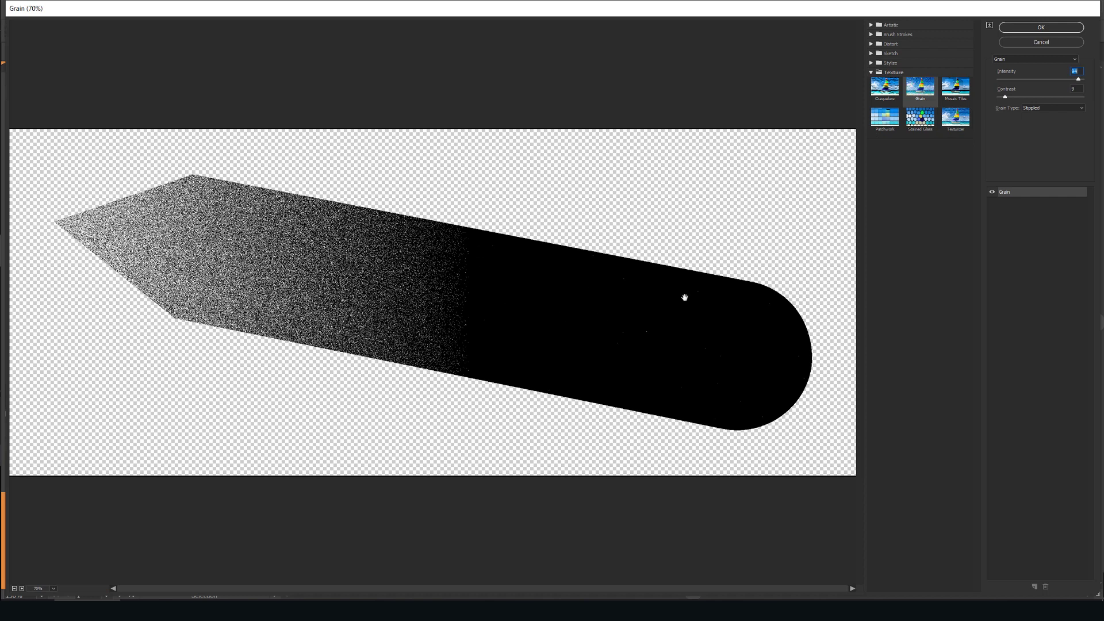
left_click_drag(1078, 79, 949, 137)
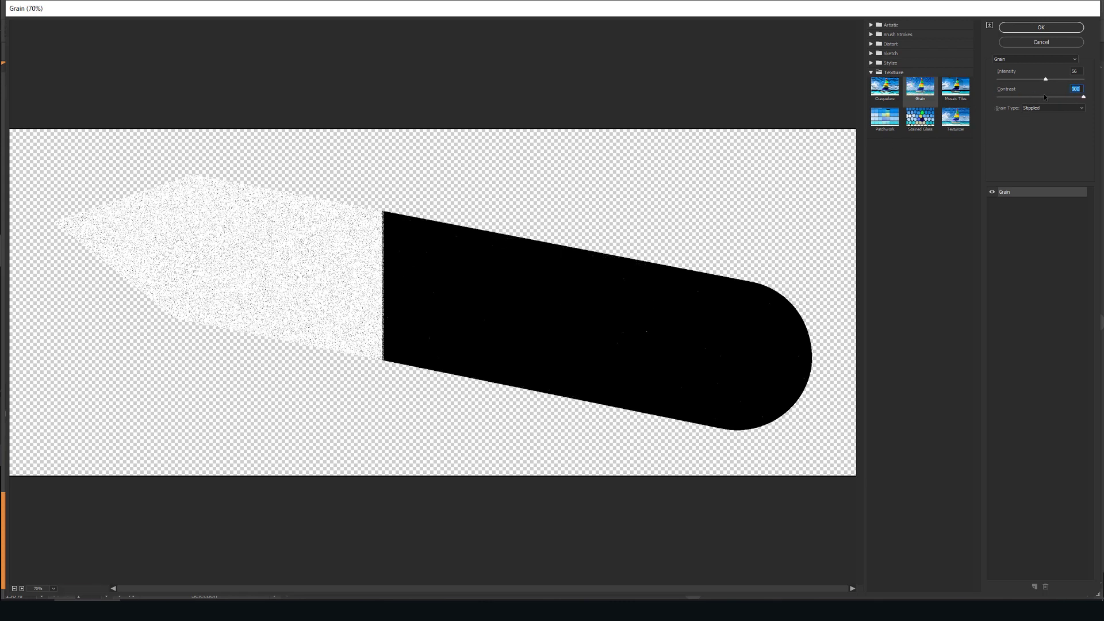
mouse_move(1045, 97)
left_mouse_down()
mouse_move(1017, 99)
mouse_move(1033, 80)
left_mouse_up()
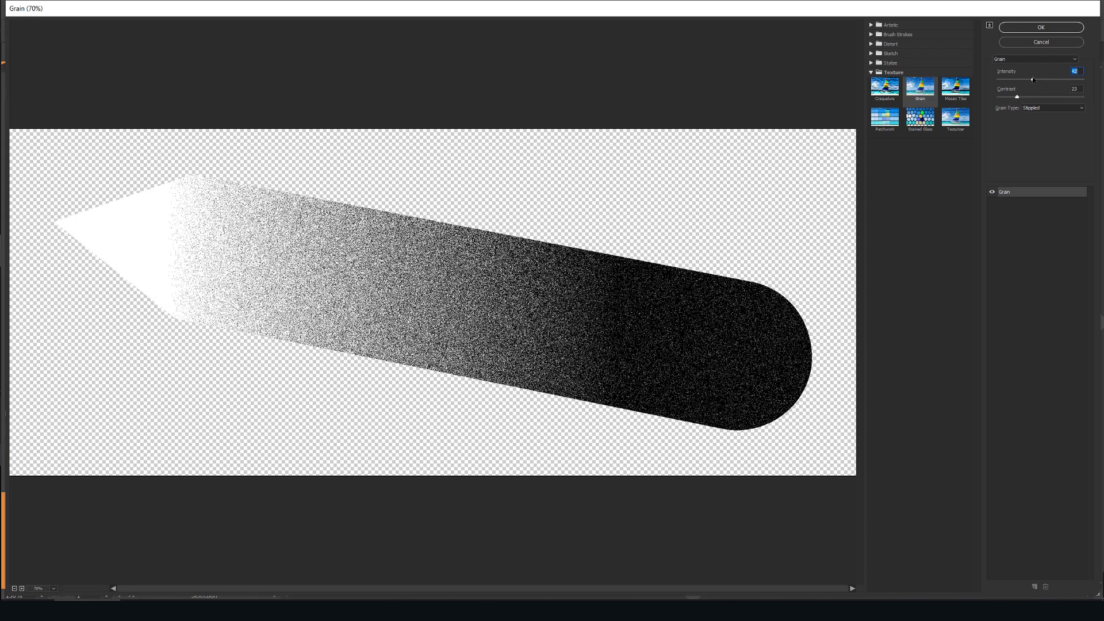
Step: Apply the Grain effect to the pencil body and set the shape's blend mode to Multiply
left_click(1047, 30)
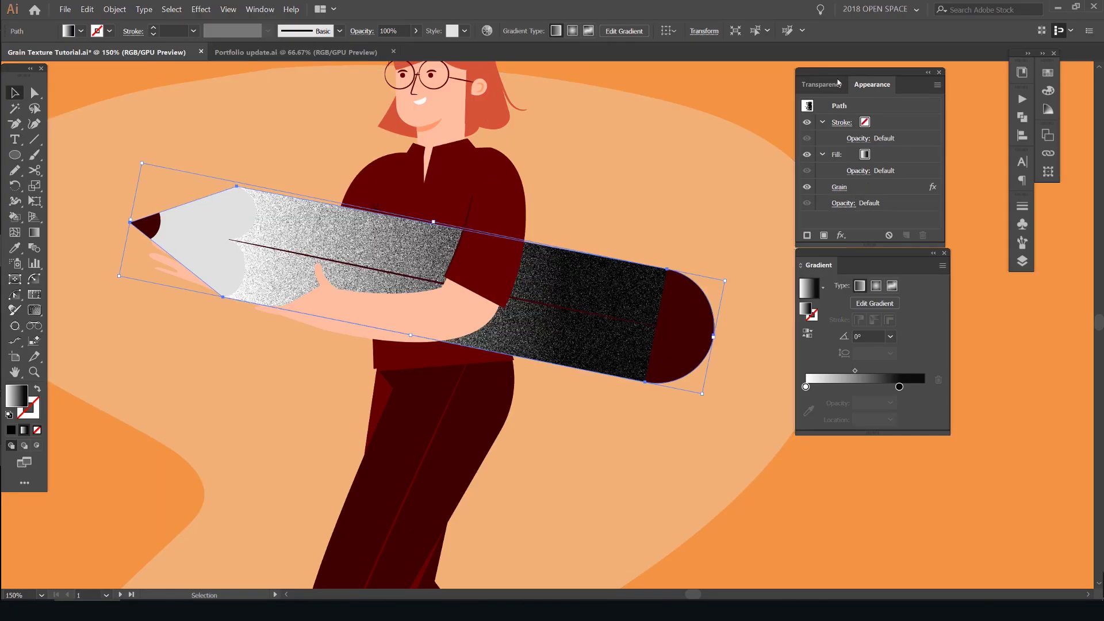
left_click(834, 84)
left_click(826, 105)
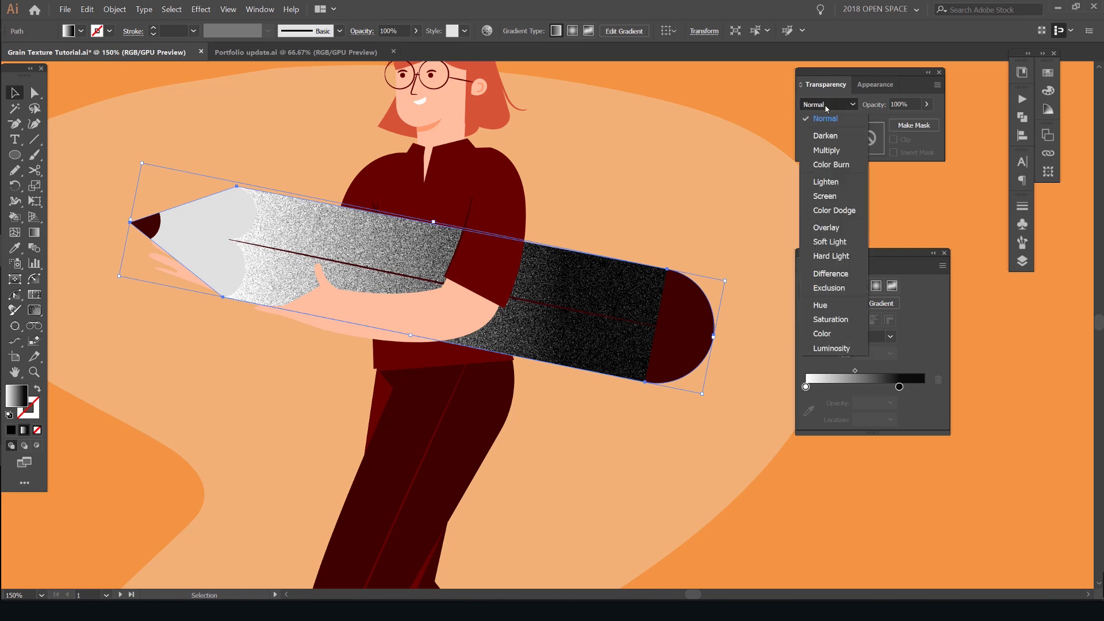
left_click(827, 150)
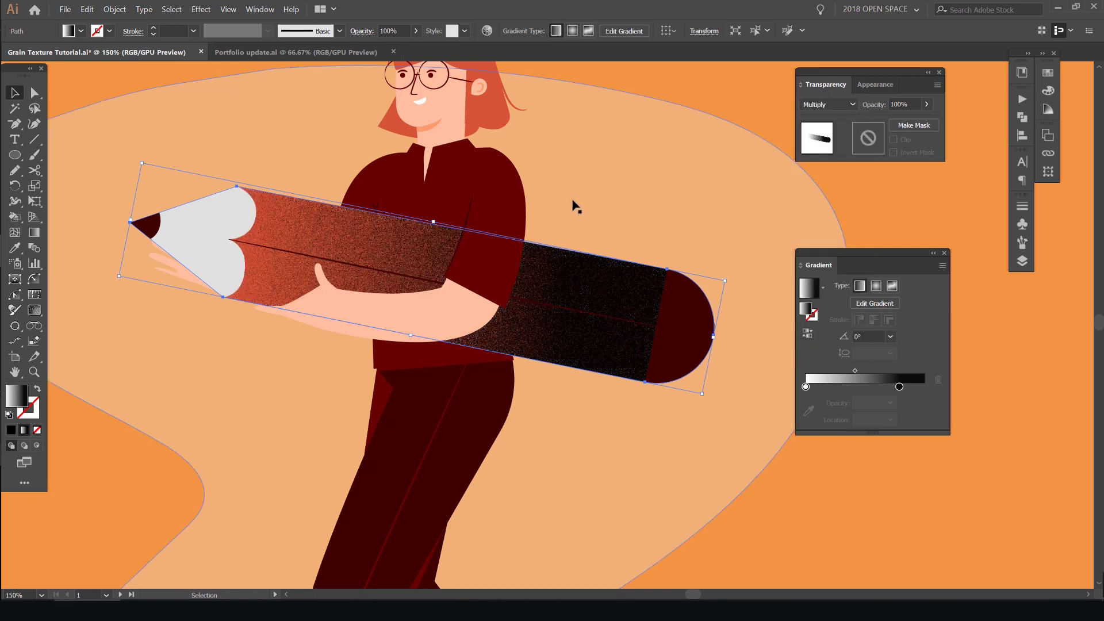
scroll(309, 249, "up", 2)
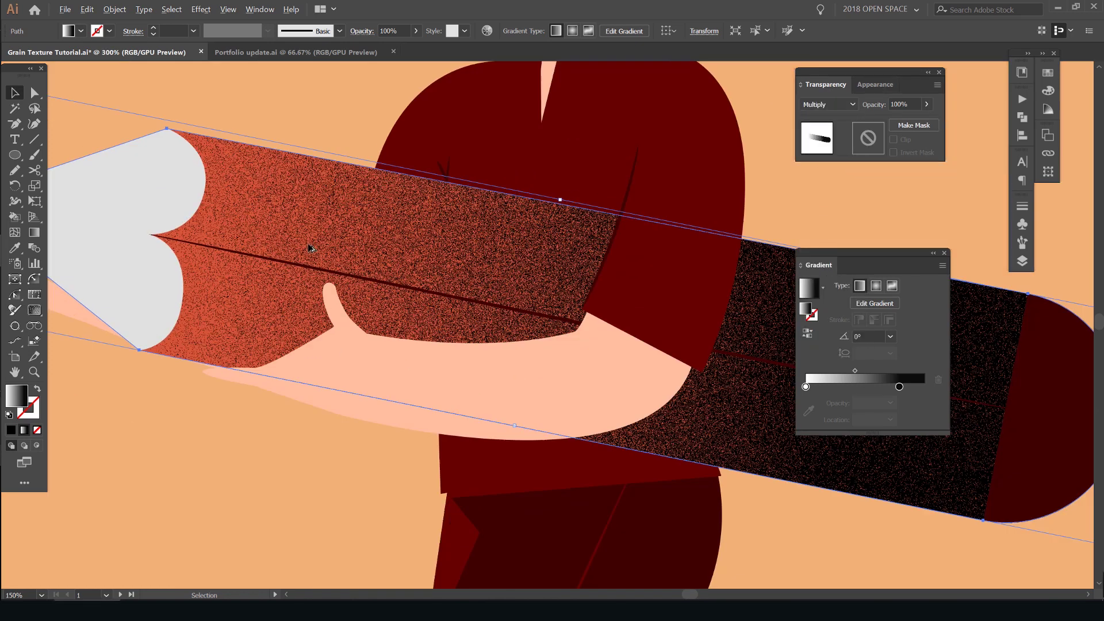
Step: Try the Screen blend mode on the grain-textured pencil shape and inspect it
scroll(443, 244, "down", 1)
left_click(824, 105)
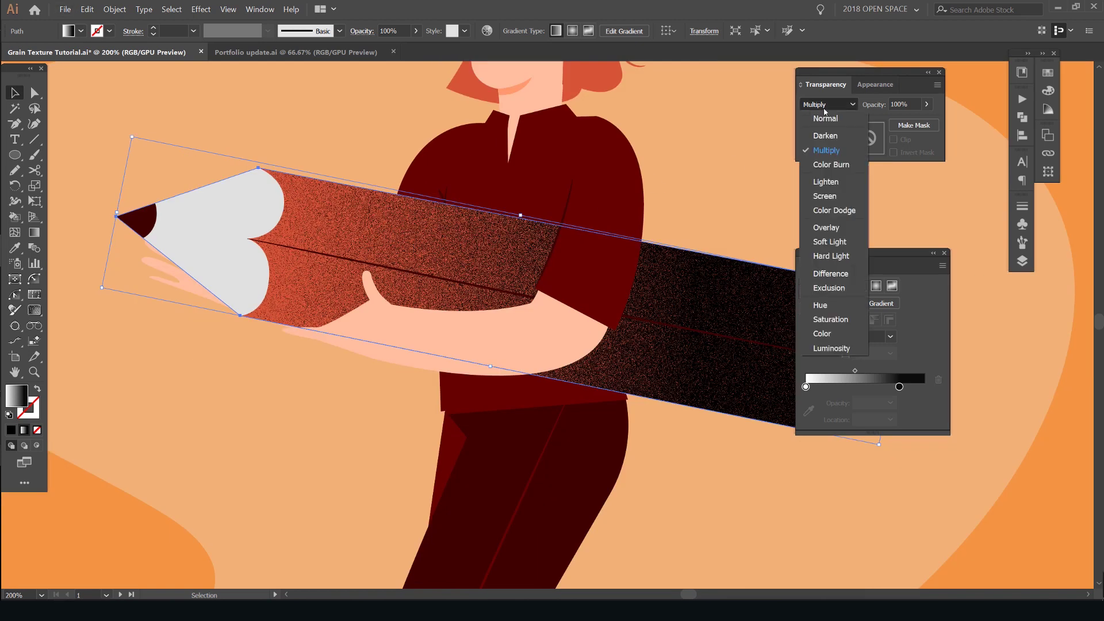
left_click(835, 194)
scroll(410, 224, "down", 2)
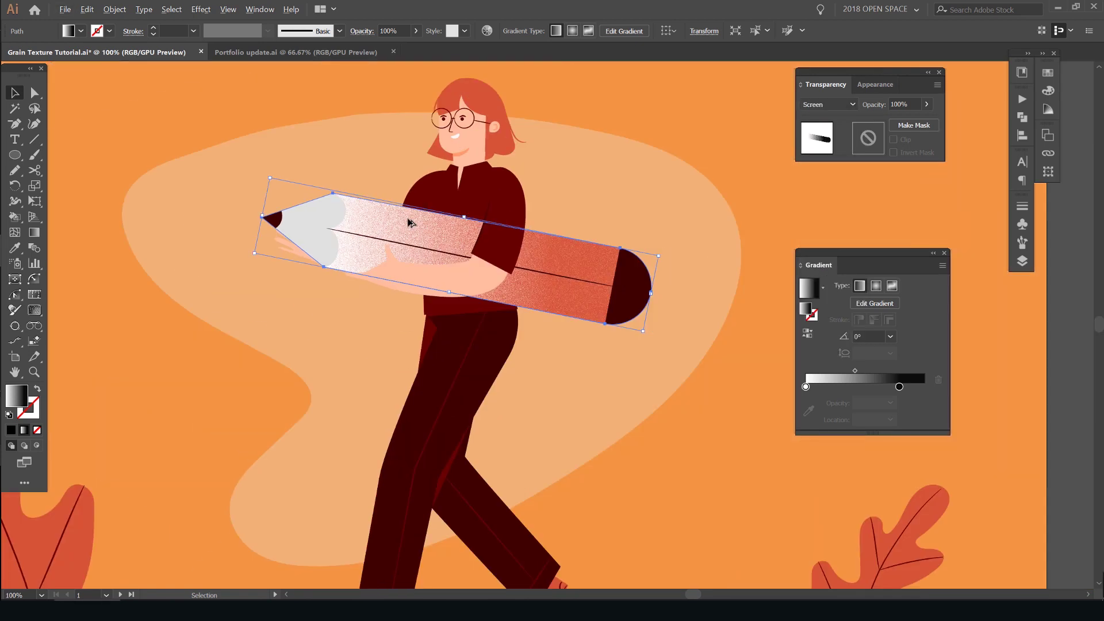
scroll(410, 224, "up", 2)
Step: Try the Overlay blend mode and compare it by temporarily moving the textured shape off the pencil
left_click(823, 105)
left_click(835, 228)
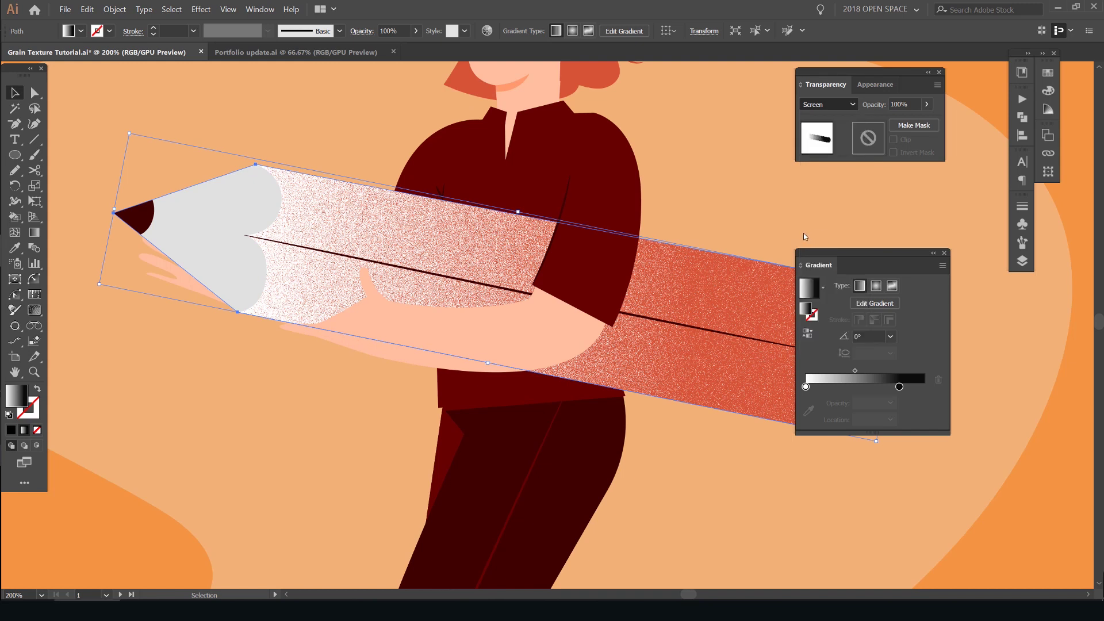
left_click_drag(743, 198, 649, 206)
scroll(665, 200, "down", 2)
left_click_drag(629, 259, 690, 193)
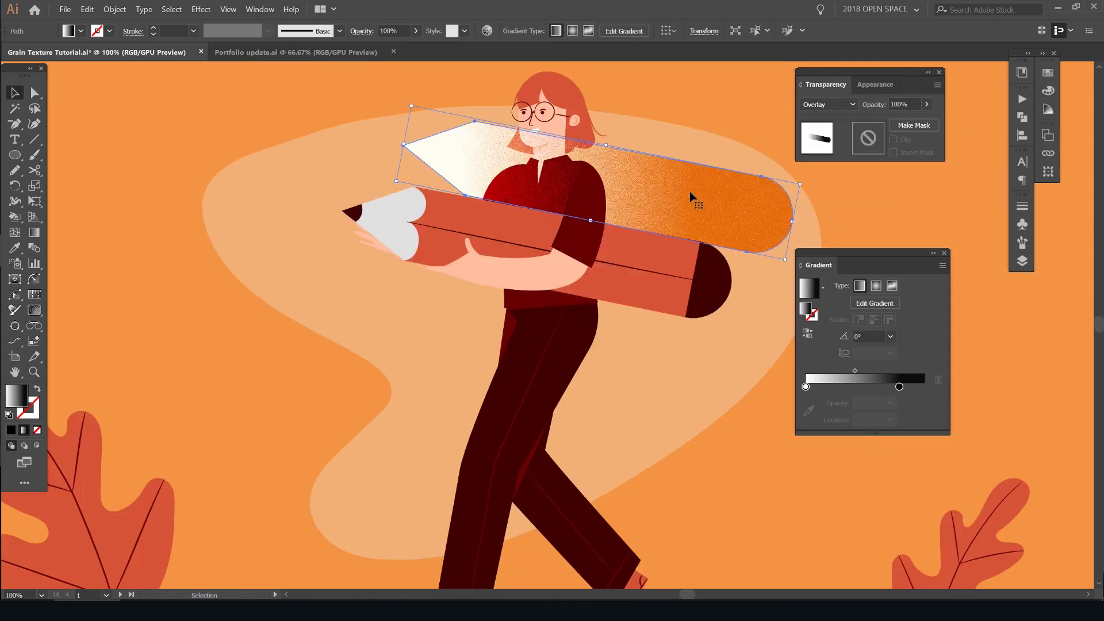
key("ctrl+z")
scroll(661, 262, "up", 2)
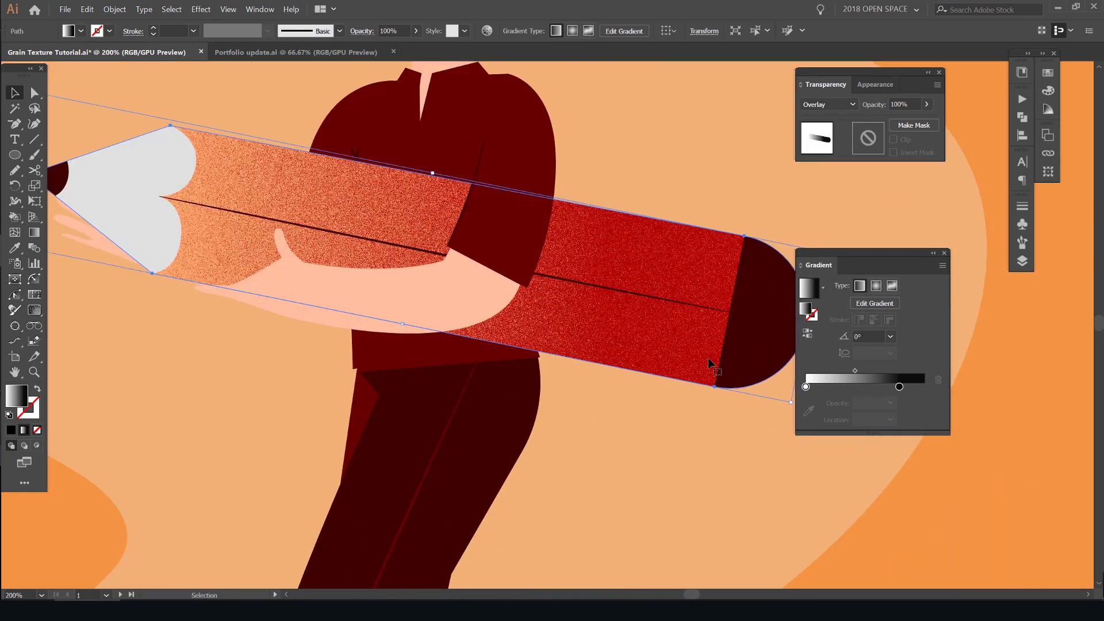
left_click(850, 244)
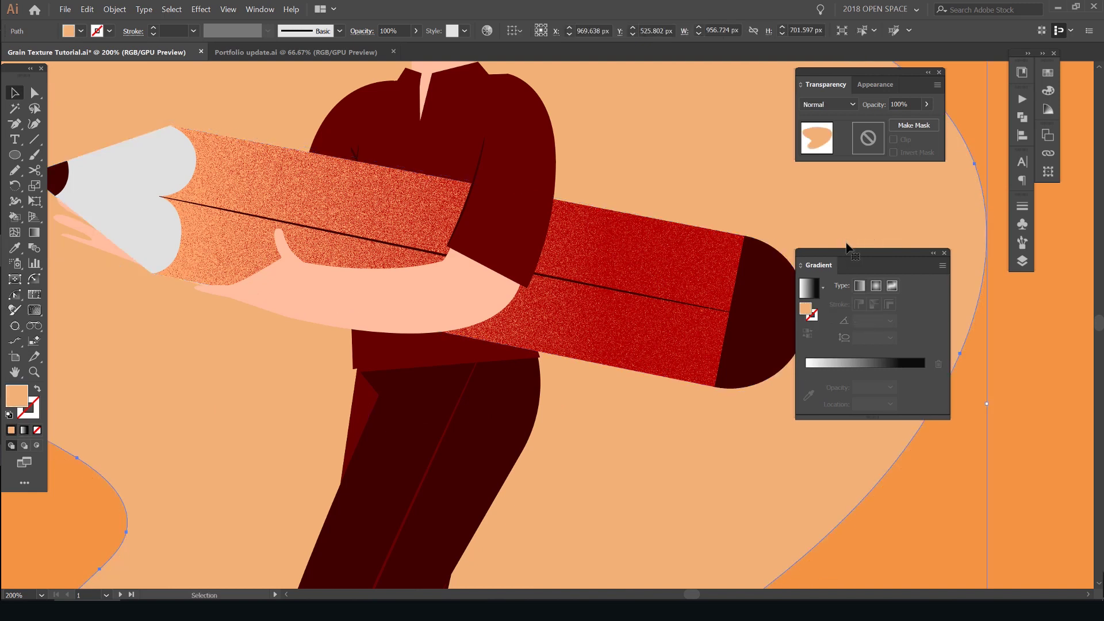
left_click_drag(693, 275, 684, 253)
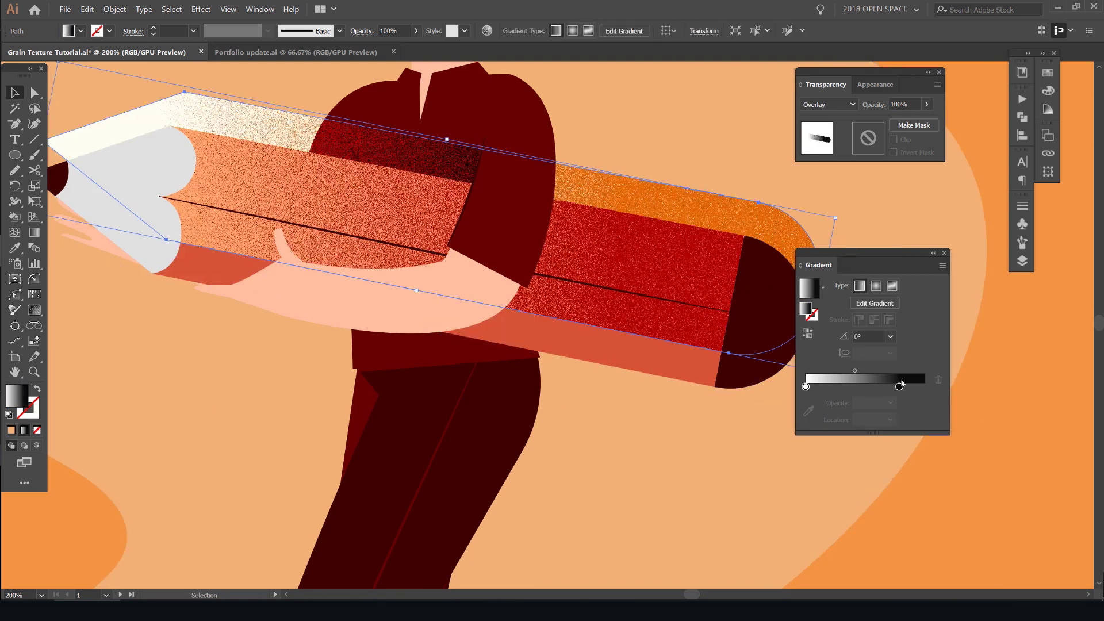
key("ctrl+z")
Step: Move the black gradient stop to 100% and shift the gradient midpoint to 73.63%
left_click_drag(901, 386, 928, 388)
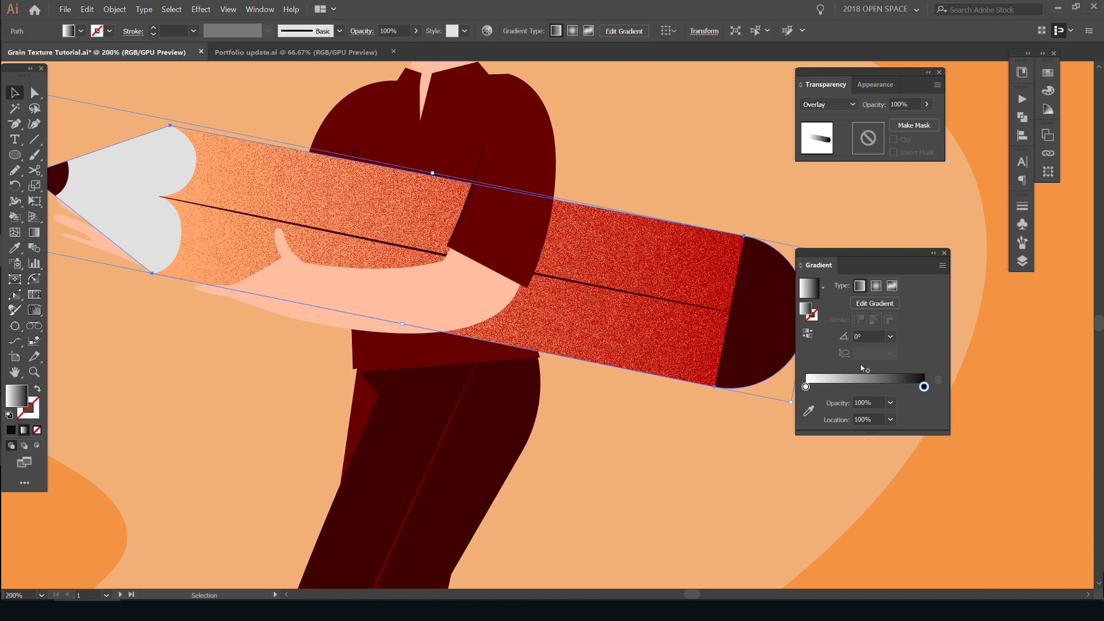
left_click_drag(863, 370, 893, 371)
scroll(676, 290, "down", 2)
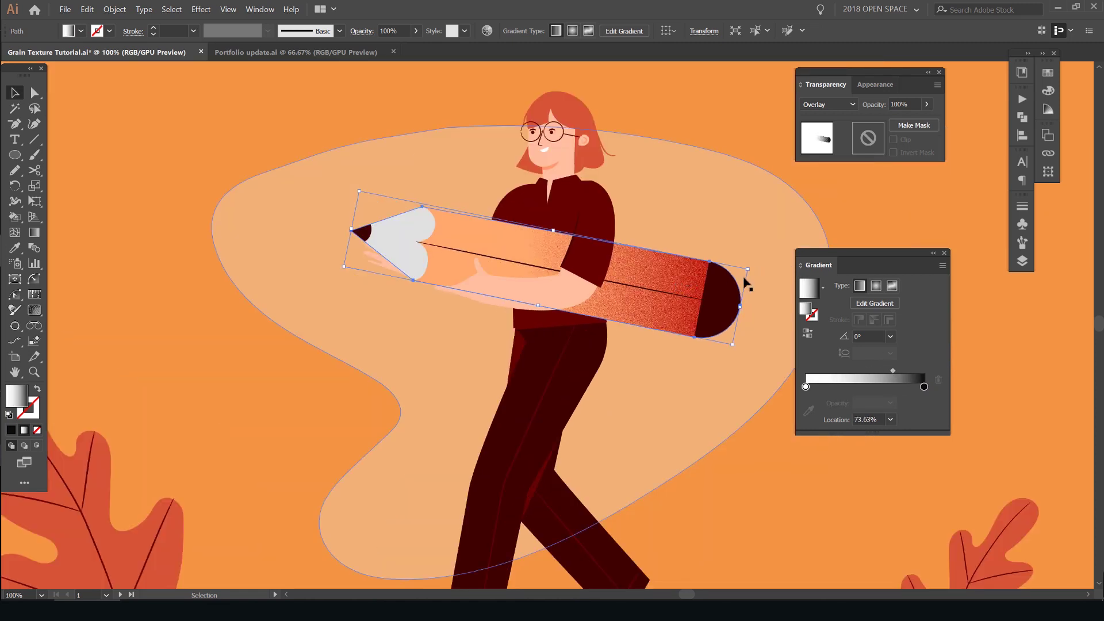
scroll(725, 286, "up", 2)
left_click_drag(631, 269, 641, 199)
key("ctrl+z")
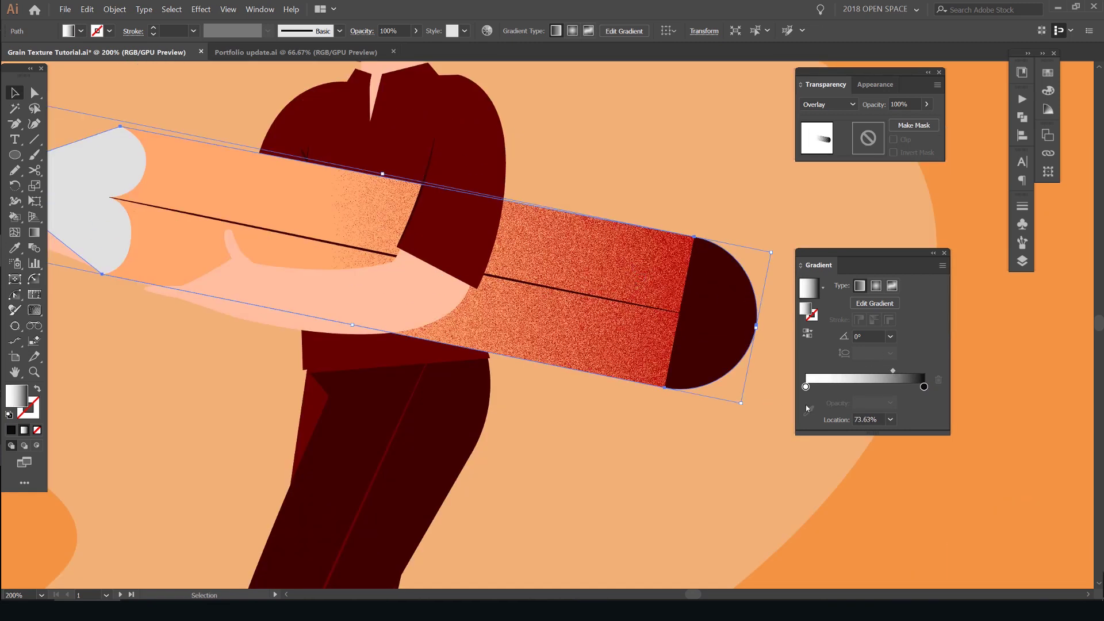
Step: Try the white gradient stop at 0% opacity in Overlay mode and undo it to compare the grain
left_click(806, 387)
double_click(872, 401)
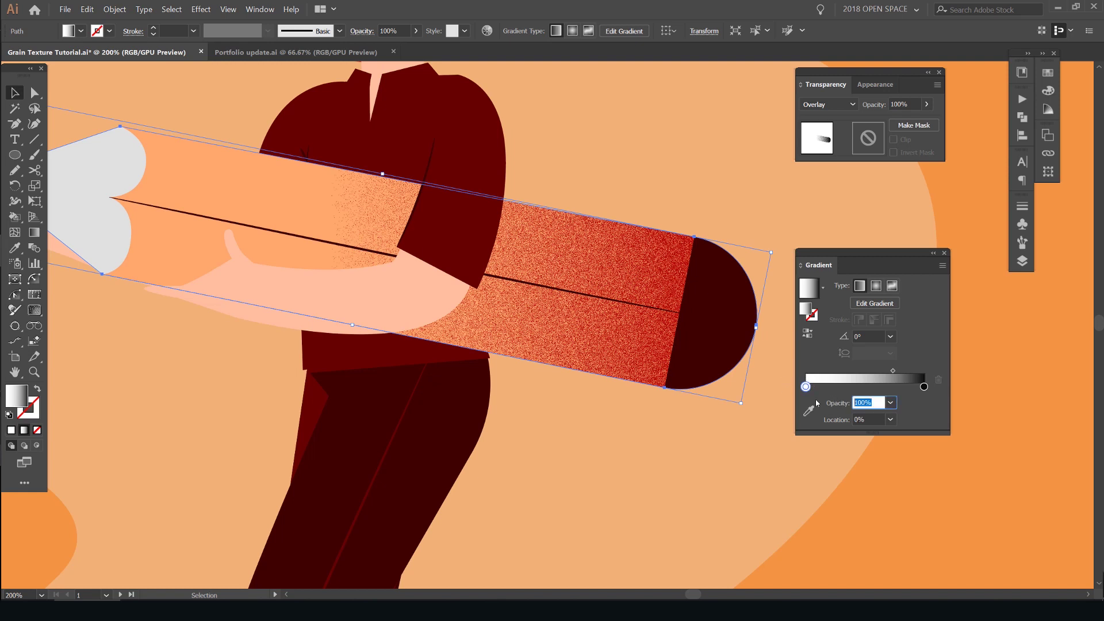
type("0")
key("Return")
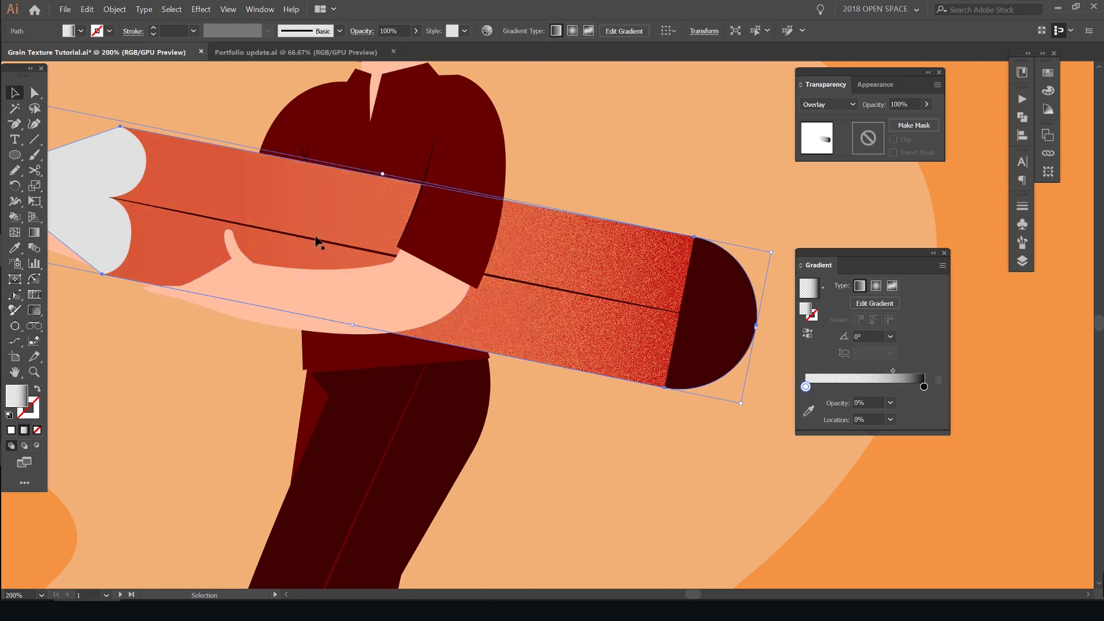
scroll(316, 239, "up", 4)
scroll(381, 222, "down", 4)
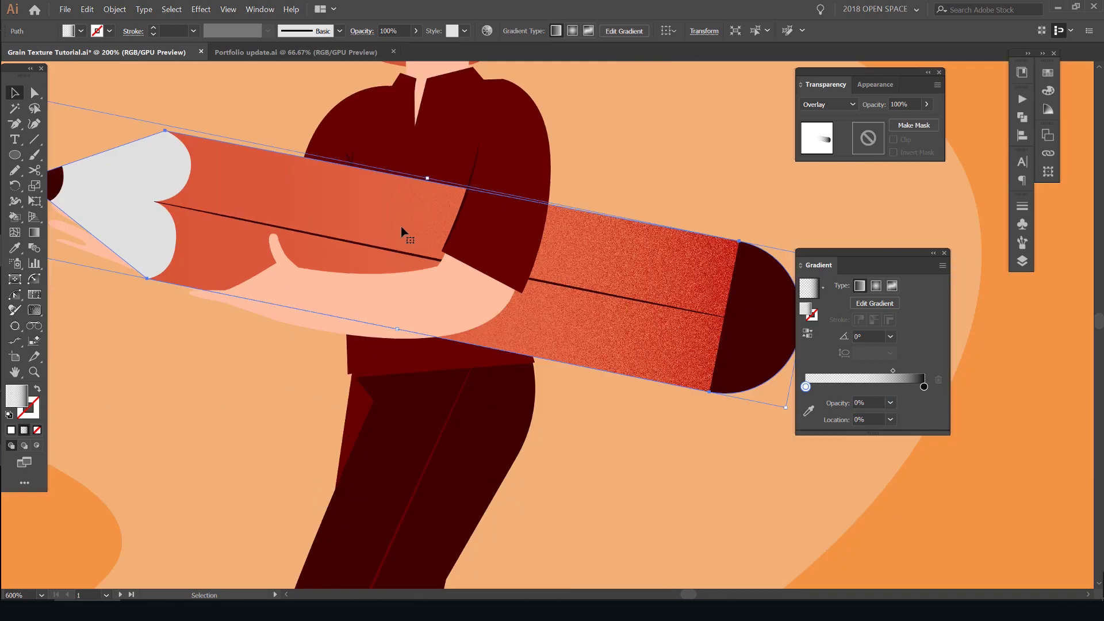
key("ctrl+z")
scroll(322, 225, "up", 3)
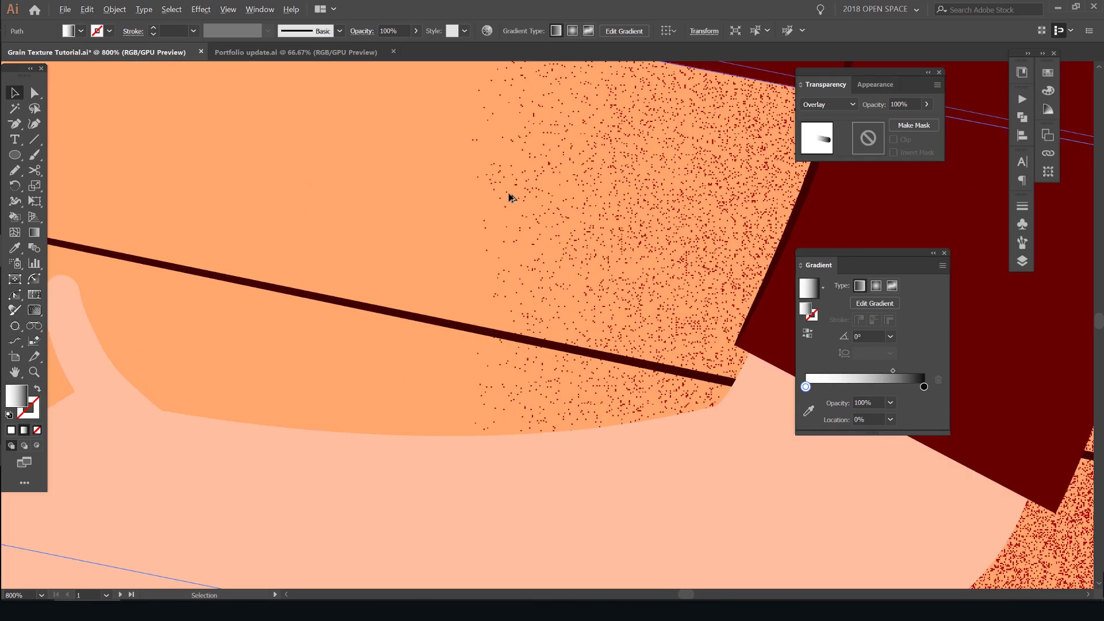
Step: Set the white stop to 0% opacity once more, examine the grain's fade up close, and undo it
scroll(509, 197, "down", 2)
left_click(851, 405)
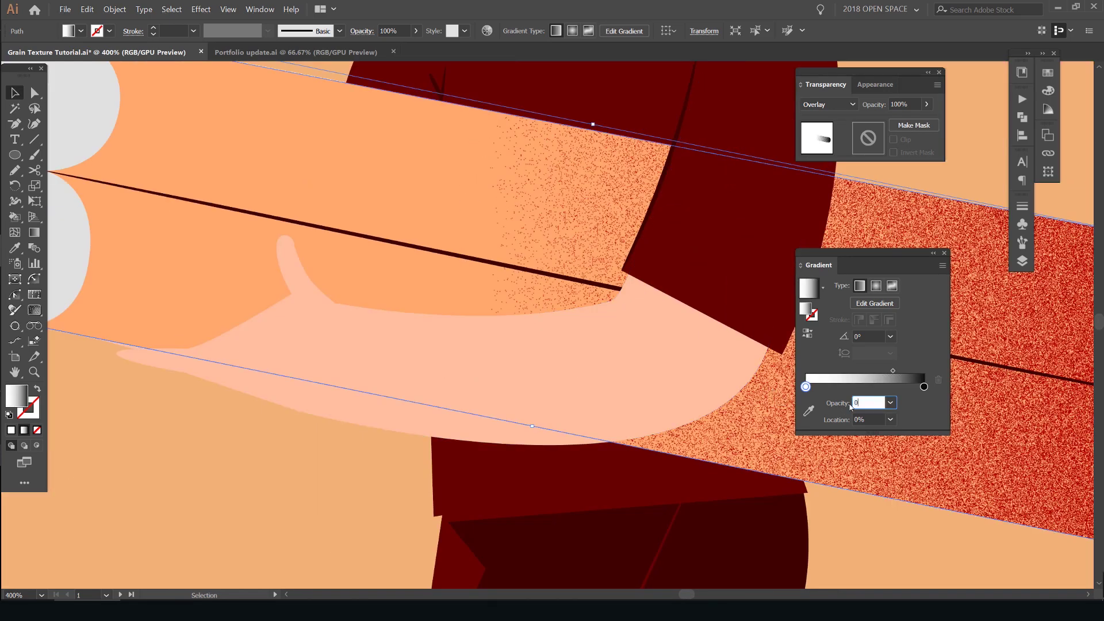
key("Return")
scroll(566, 221, "down", 3)
scroll(569, 207, "up", 3)
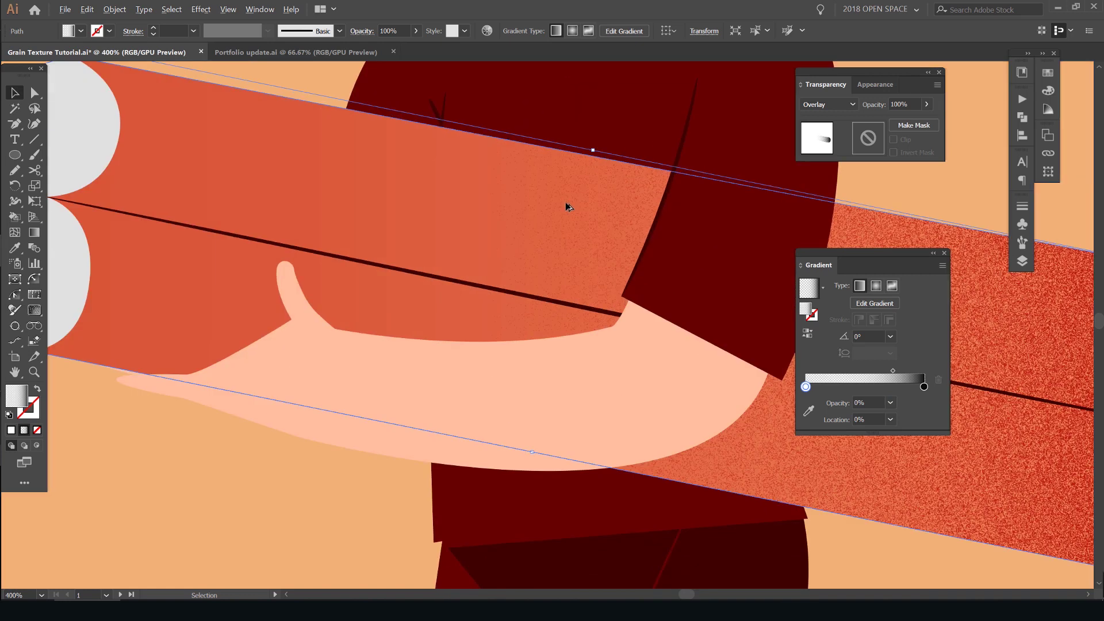
scroll(567, 219, "up", 2)
scroll(631, 234, "down", 4)
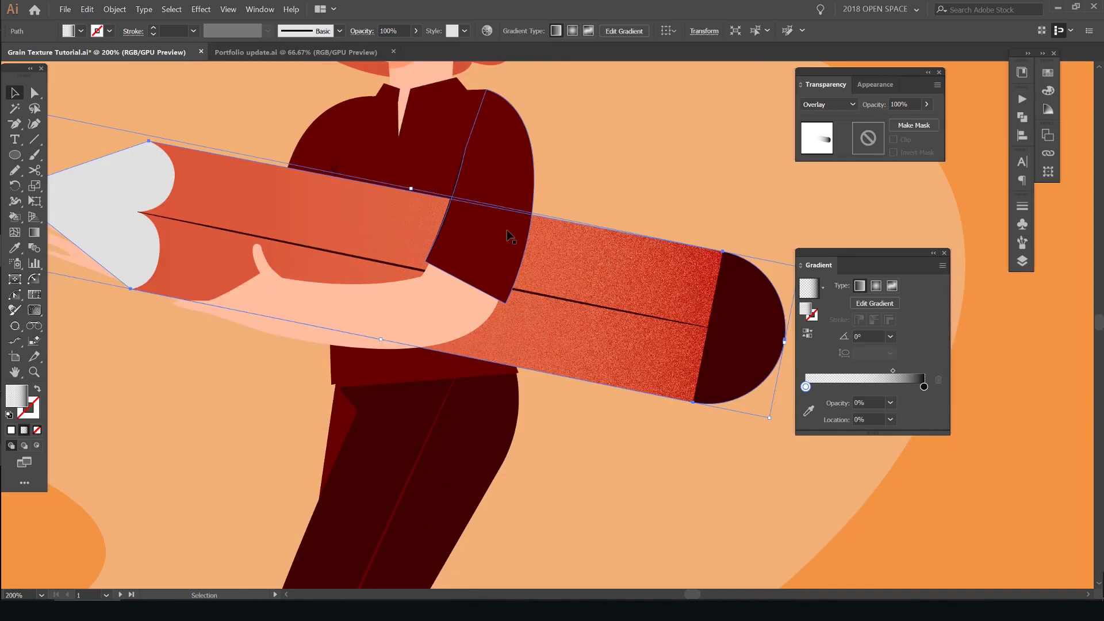
left_click_drag(625, 296, 662, 315)
key("ctrl+z")
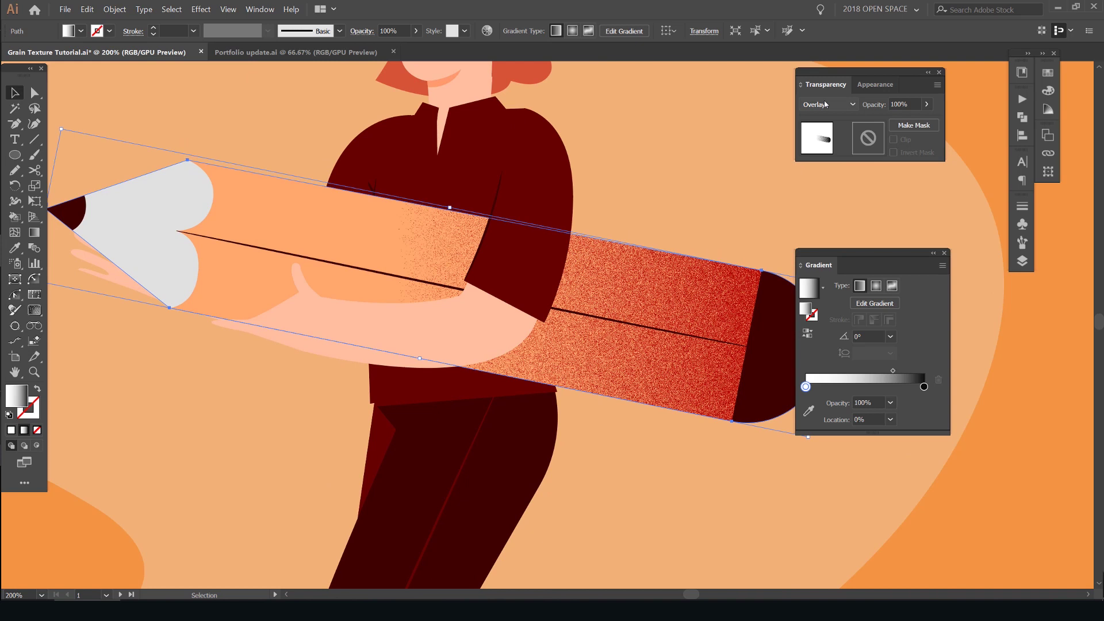
Step: Set the grain-textured shape's blend mode back to Multiply
left_click(826, 104)
left_click(817, 141)
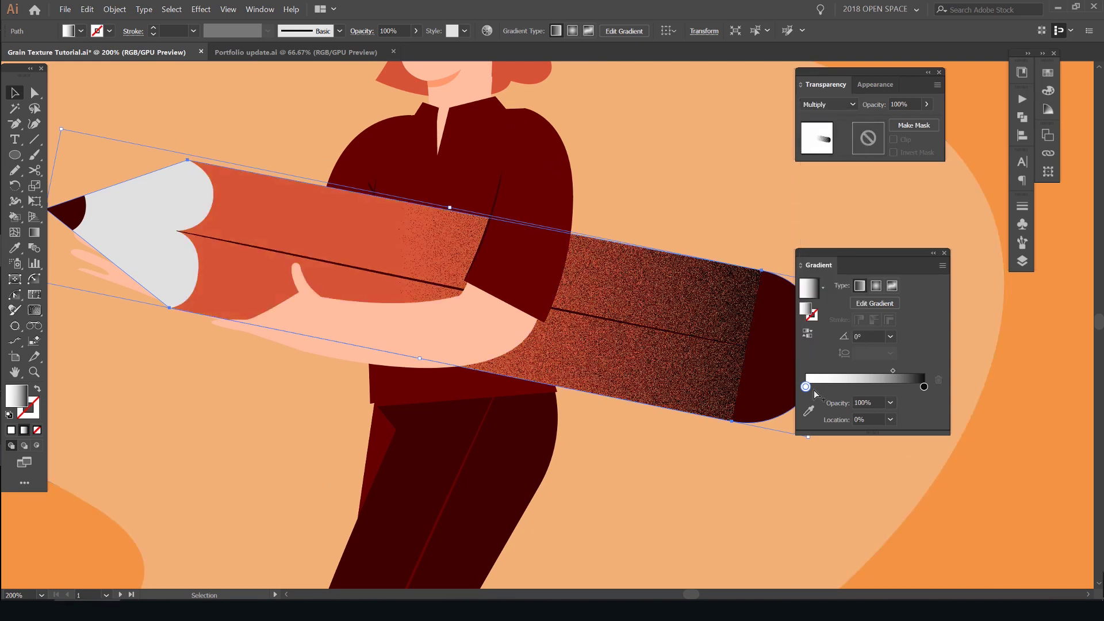
Step: Try 0% opacity on the white gradient stop in Multiply mode, examine the grain, and undo the opacity change
left_click_drag(807, 386, 808, 387)
left_click(843, 401)
type("0")
key("Return")
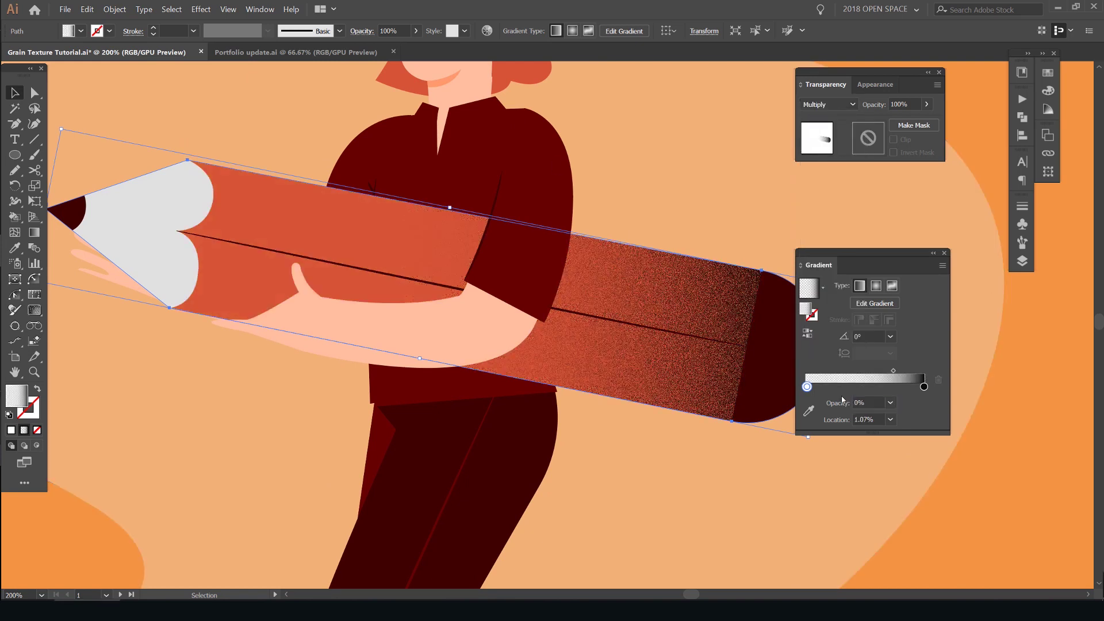
scroll(606, 292, "up", 3)
scroll(449, 257, "down", 1)
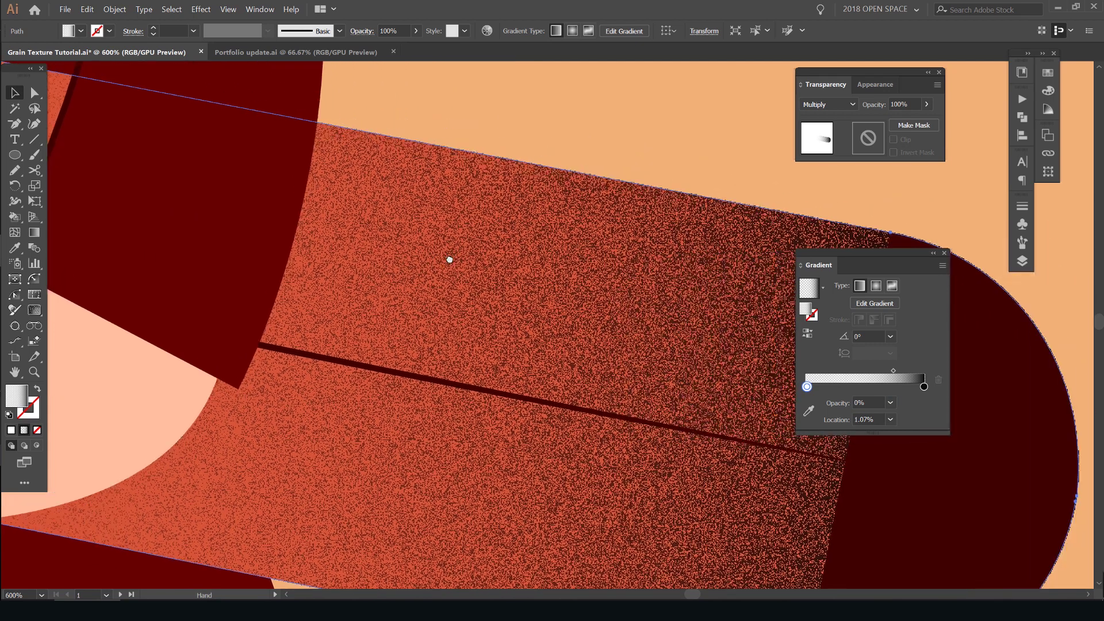
scroll(467, 235, "down", 1)
key("ctrl+z")
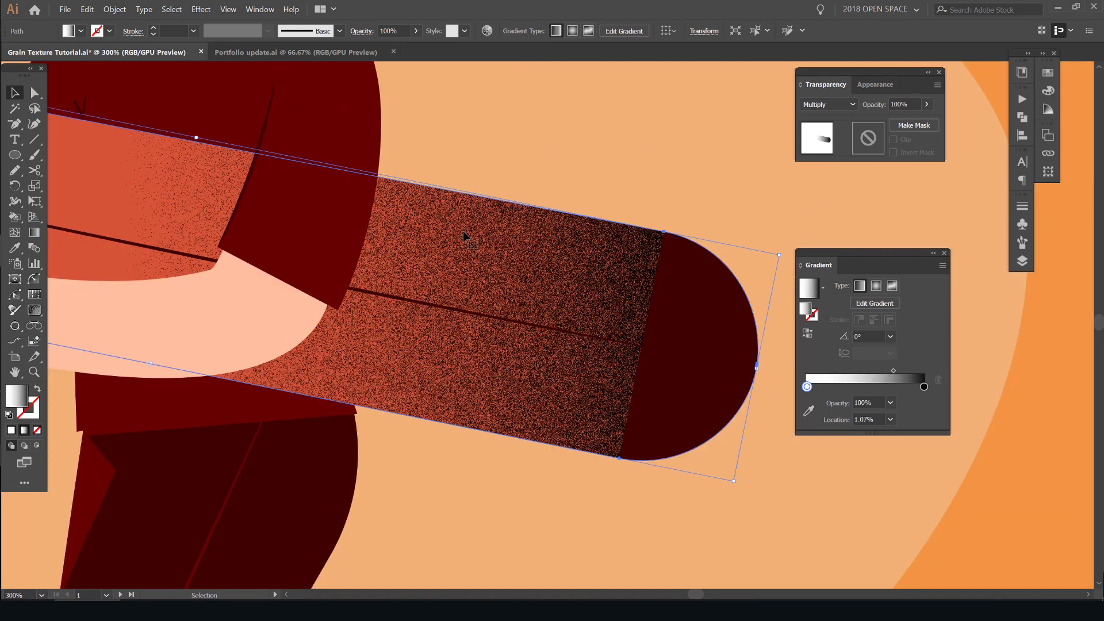
Step: Show the document's colour swatches alongside the gradient settings
scroll(466, 237, "down", 1)
left_click_drag(493, 264, 552, 299)
left_click(1047, 74)
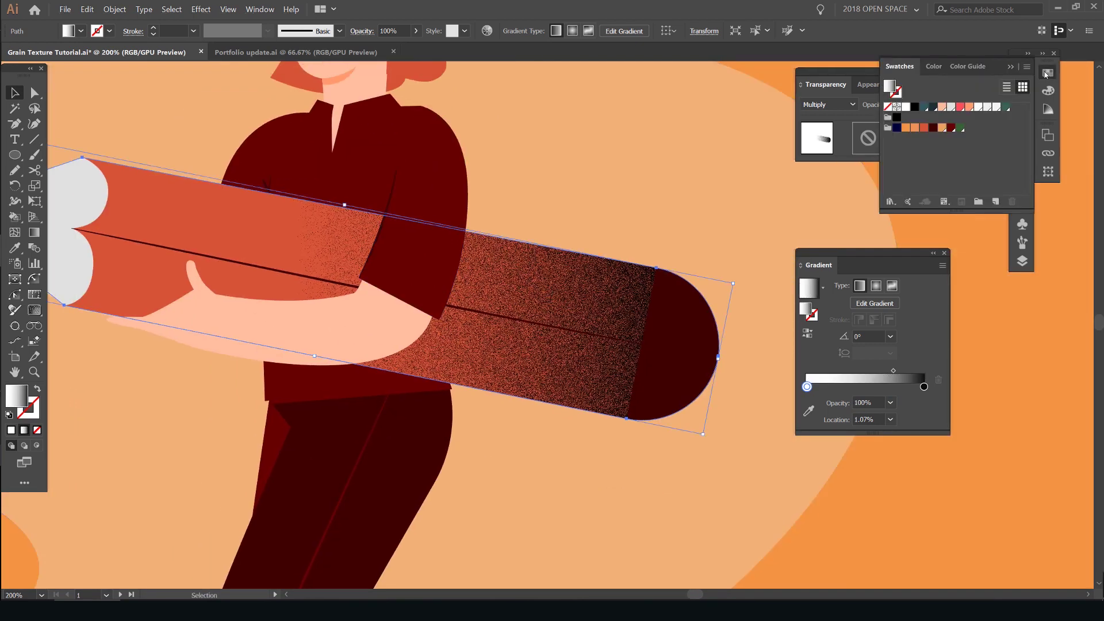
left_click(1047, 74)
left_click(1047, 74)
Step: Try adding the pencil's red swatch as a gradient stop at 96.52%, beside the black stop, and undo it
scroll(193, 236, "down", 1)
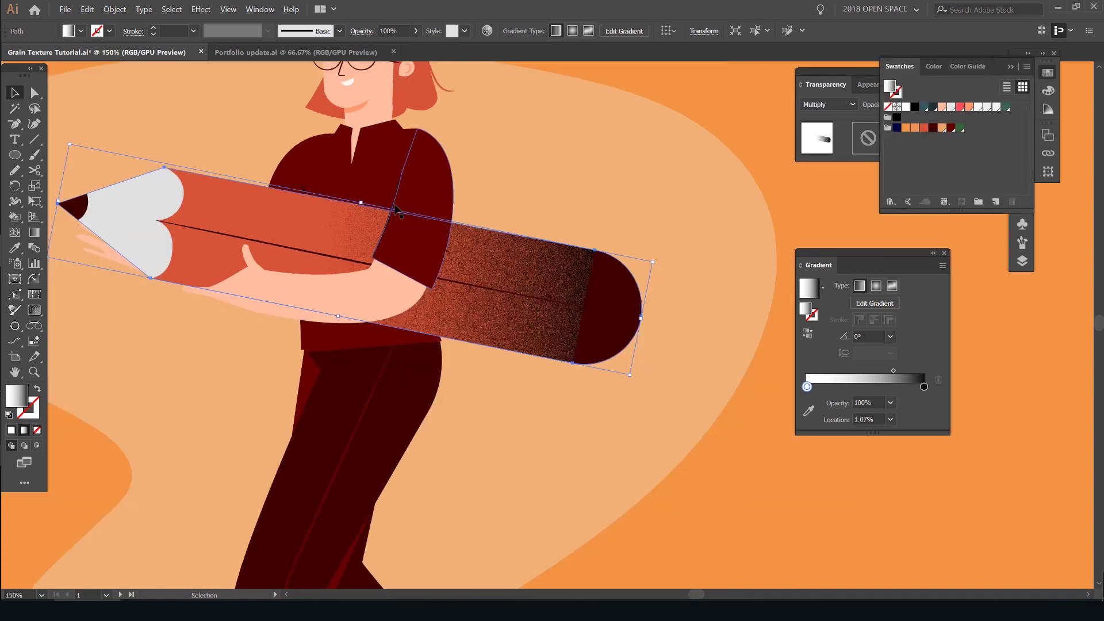
scroll(193, 236, "up", 1)
scroll(165, 188, "up", 2)
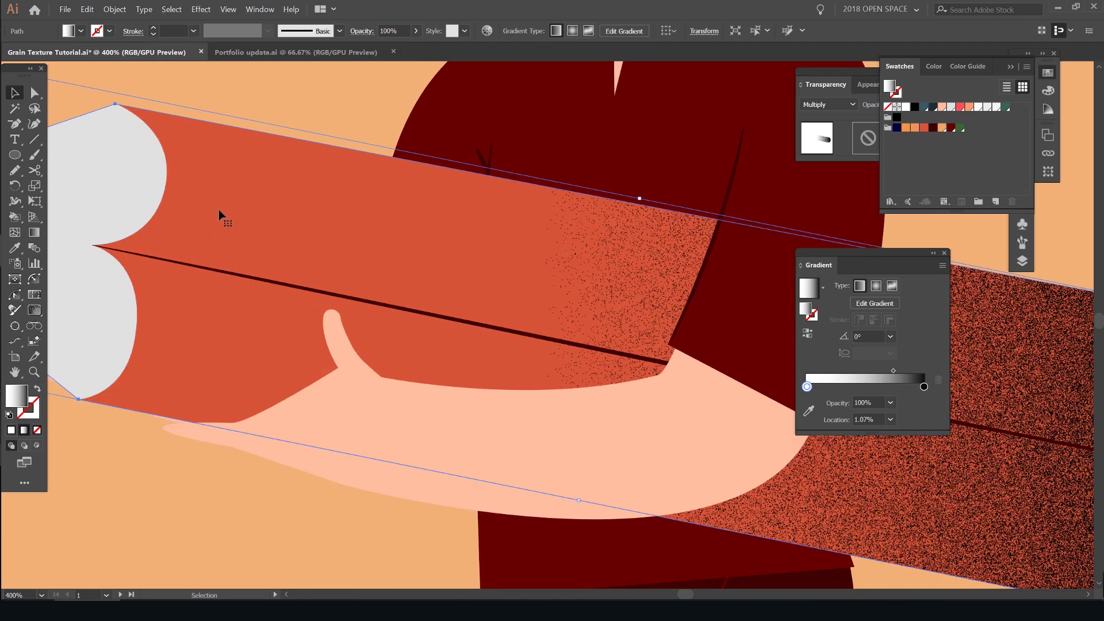
scroll(219, 215, "down", 2)
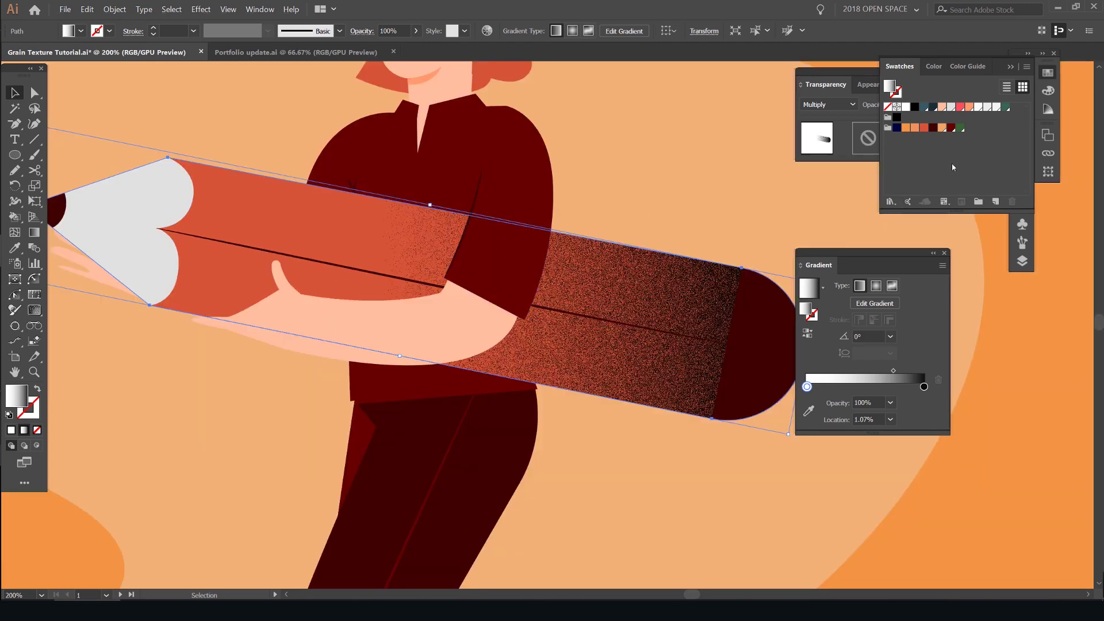
left_click_drag(924, 391, 921, 390)
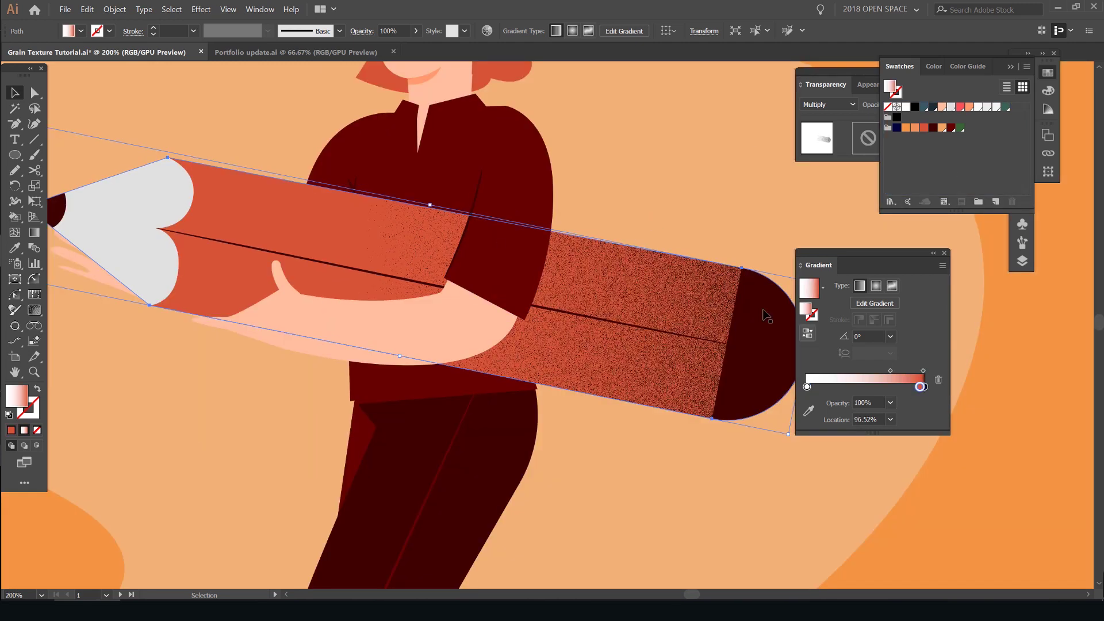
scroll(719, 322, "up", 3)
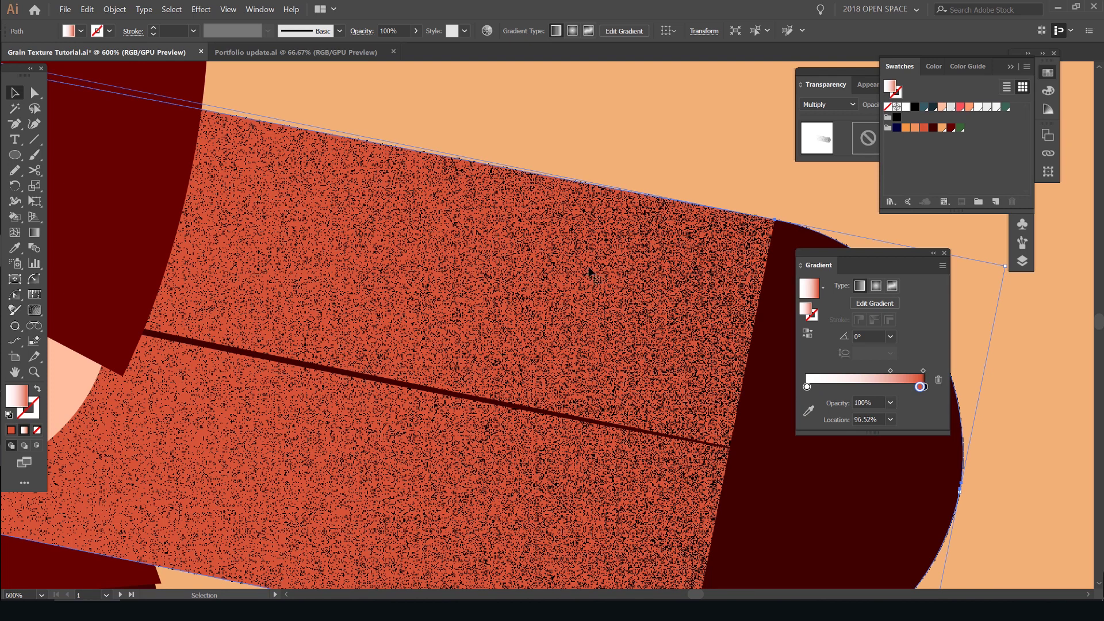
scroll(589, 270, "down", 3)
scroll(609, 222, "up", 2)
key("a")
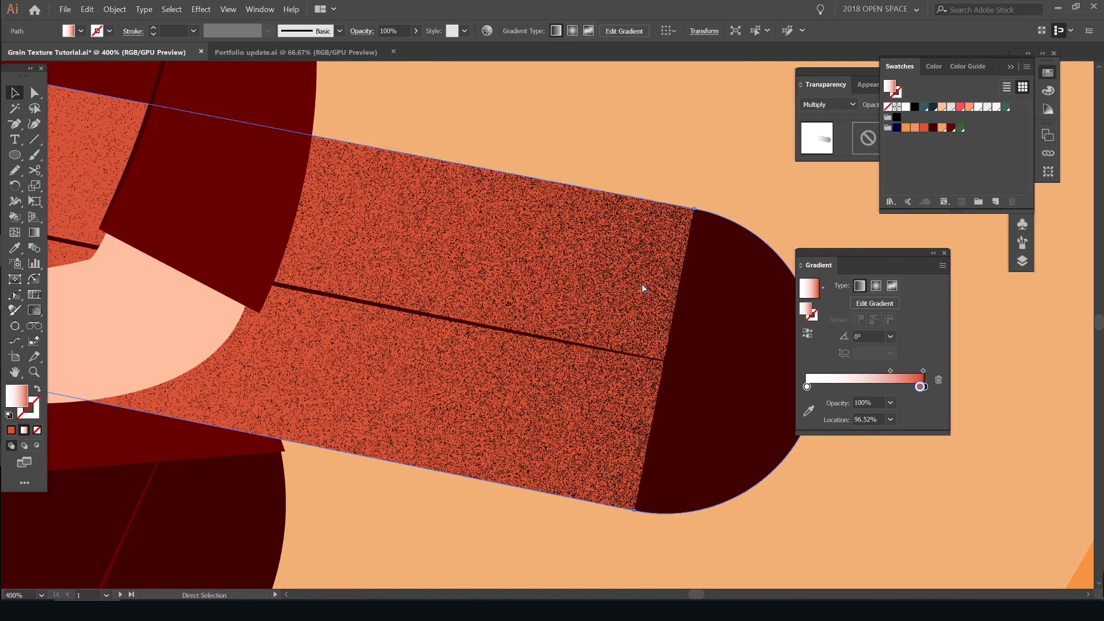
key("ctrl+z")
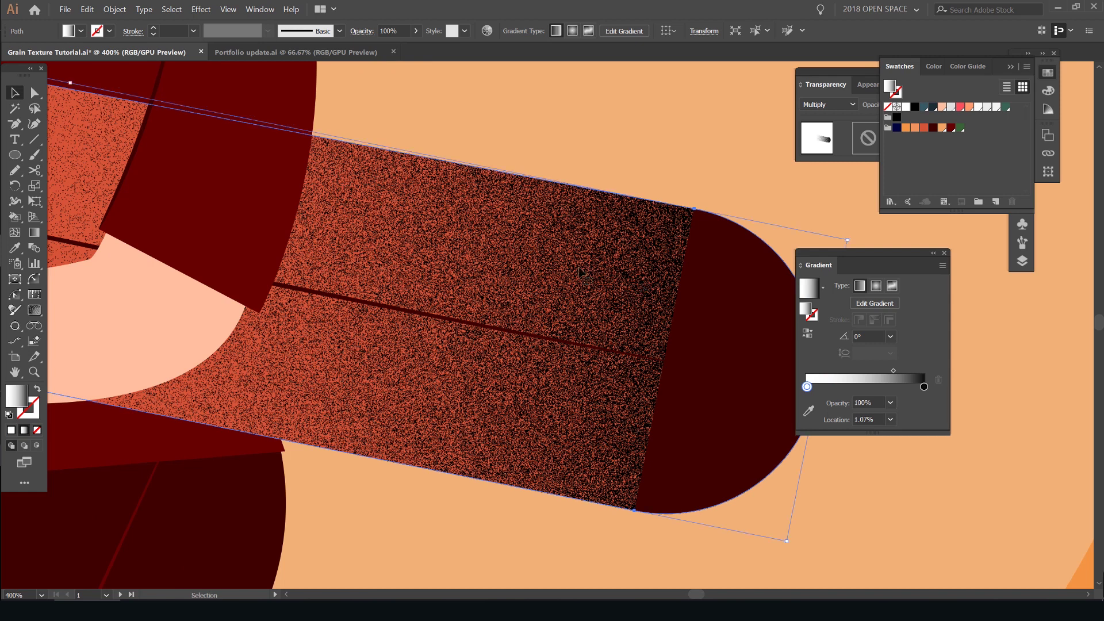
scroll(640, 284, "down", 3)
scroll(641, 284, "up", 2)
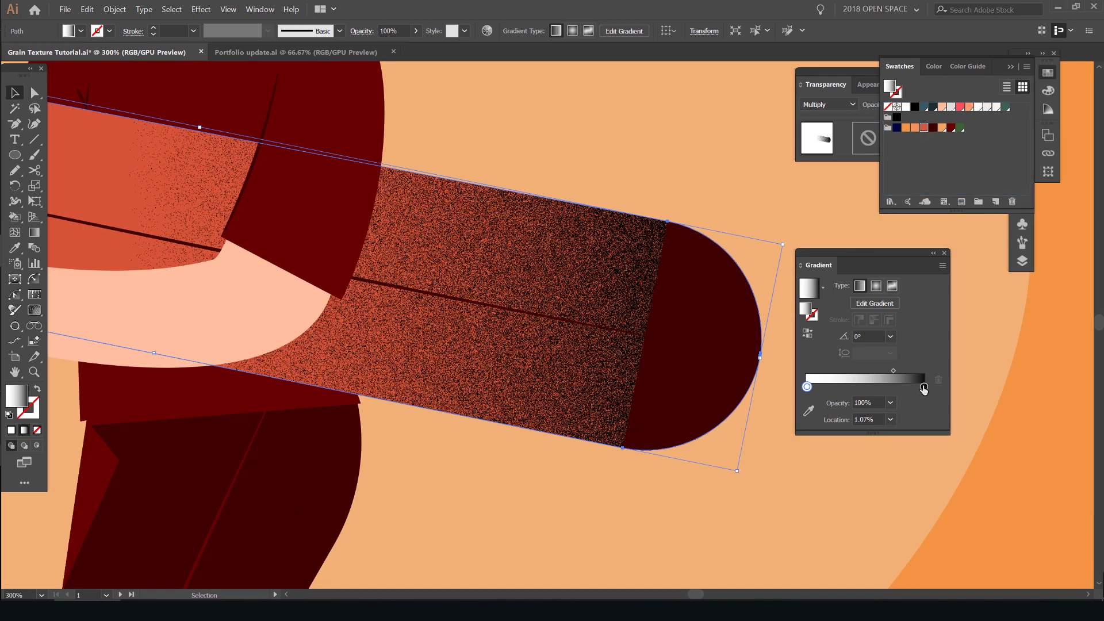
Step: Recolour the pencil gradient's black stop with the red swatch, try the midpoint at 29.3%, and undo the midpoint change
key("ctrl+shift+z")
left_click_drag(888, 373, 843, 374)
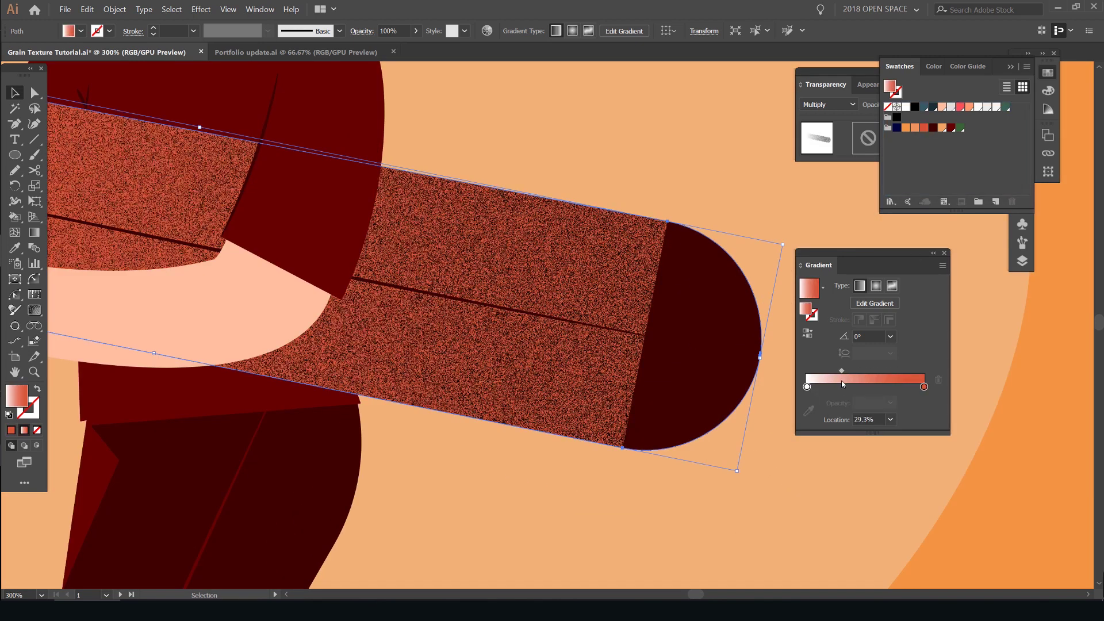
scroll(576, 343, "down", 4)
scroll(422, 289, "up", 1)
scroll(421, 290, "up", 4)
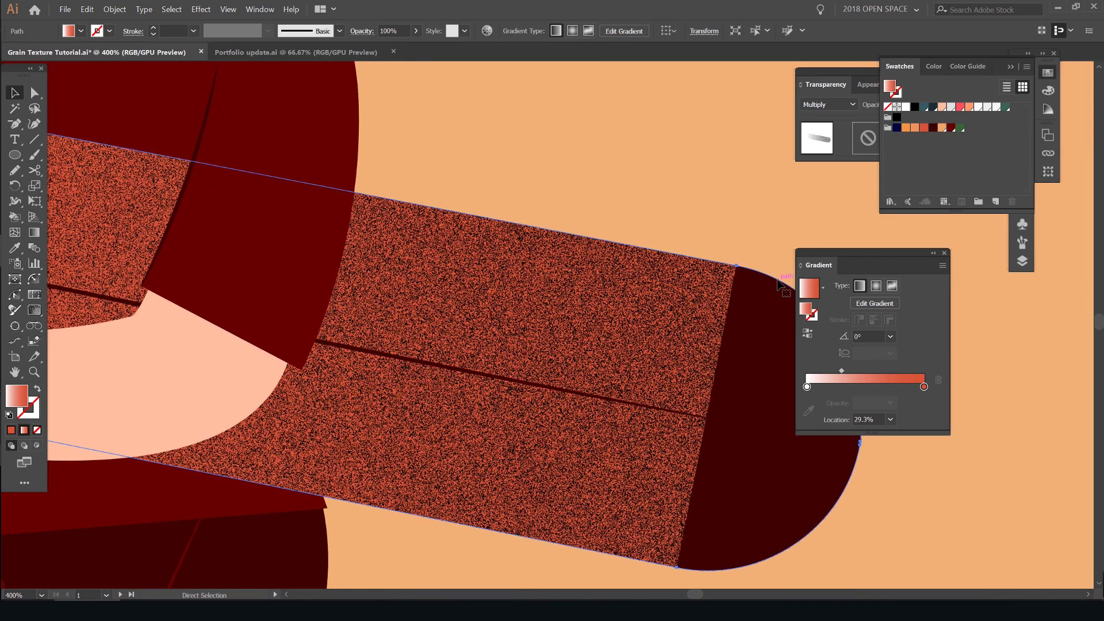
key("ctrl+z")
Step: Try the Overlay and Screen blend modes on the pencil's grain shape with the white-to-red gradient
left_click(832, 104)
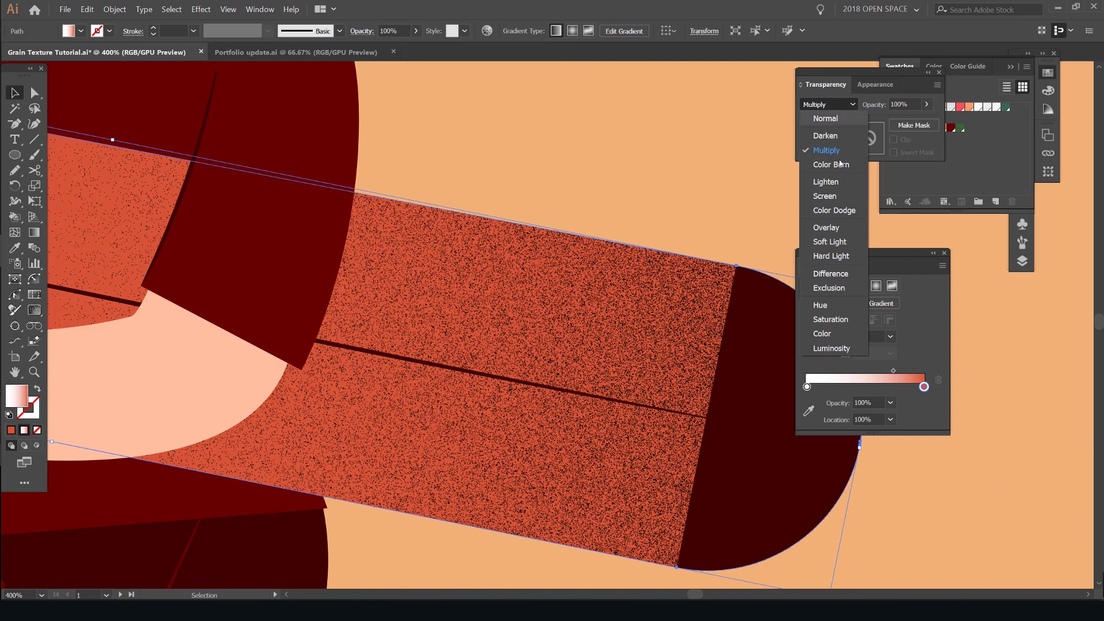
left_click(834, 215)
scroll(679, 210, "down", 3)
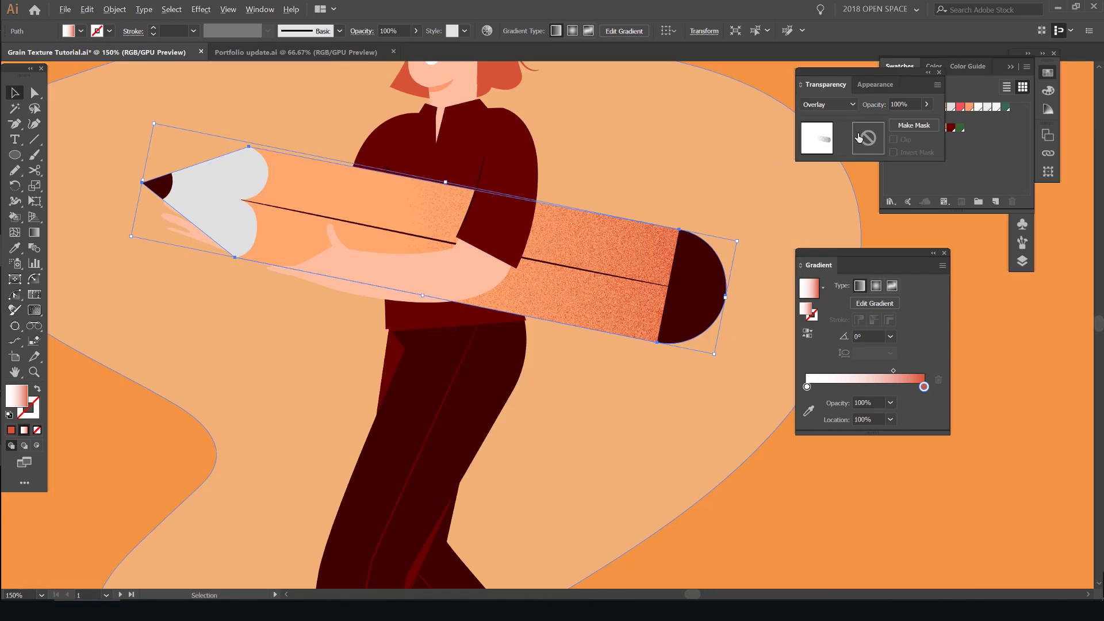
left_click(828, 104)
left_click(826, 196)
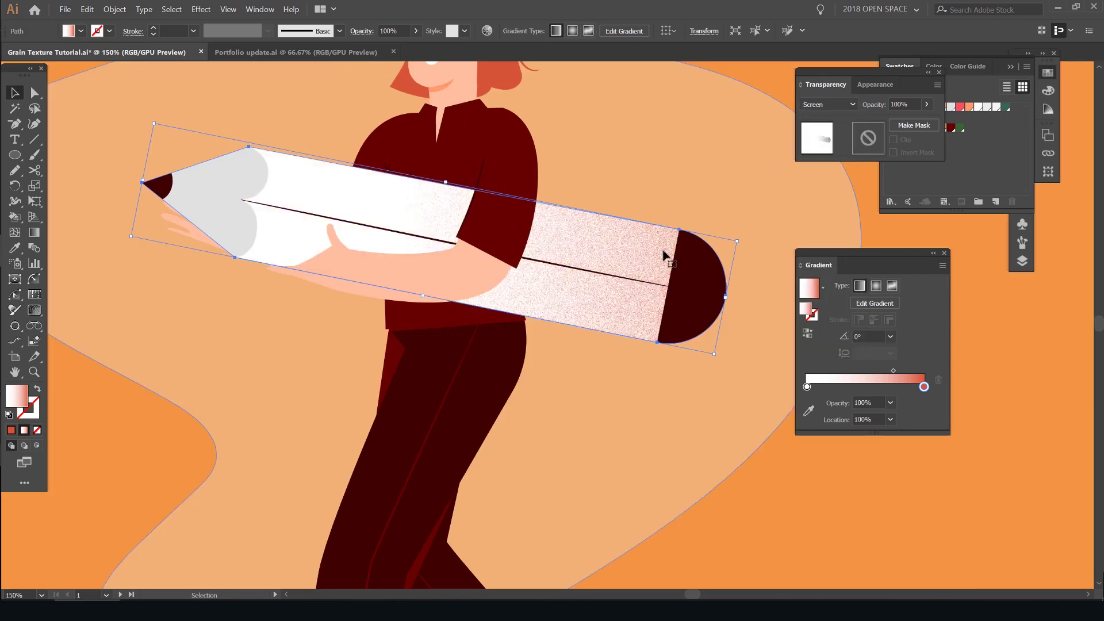
scroll(664, 256, "up", 2)
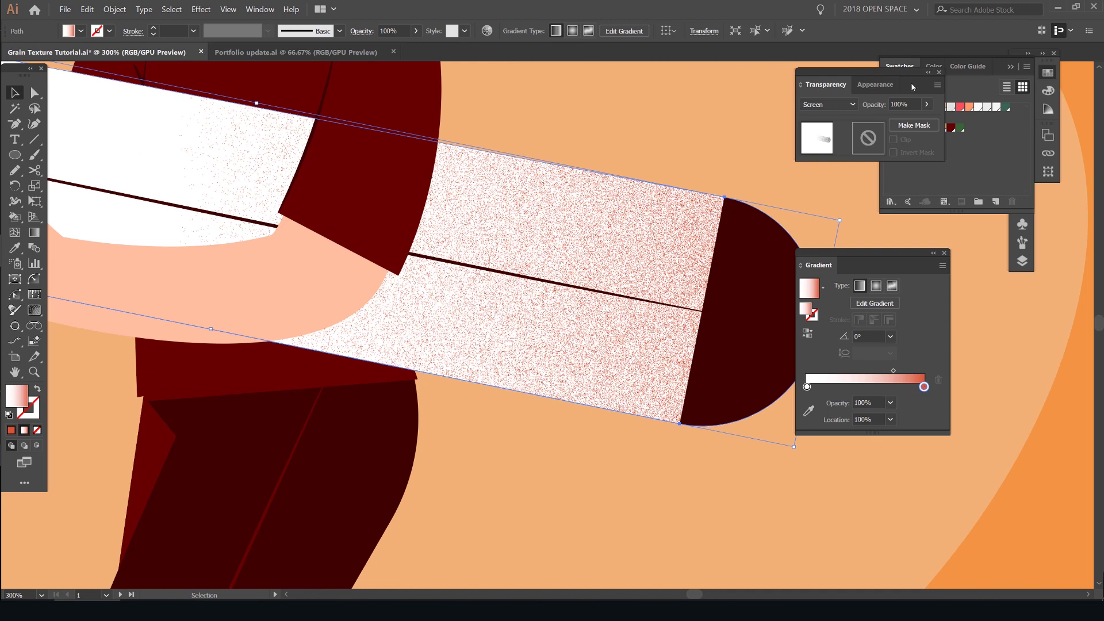
Step: Return the pencil gradient's red end stop to black and set the gradient midpoint to 45.16%
left_click_drag(914, 87, 818, 88)
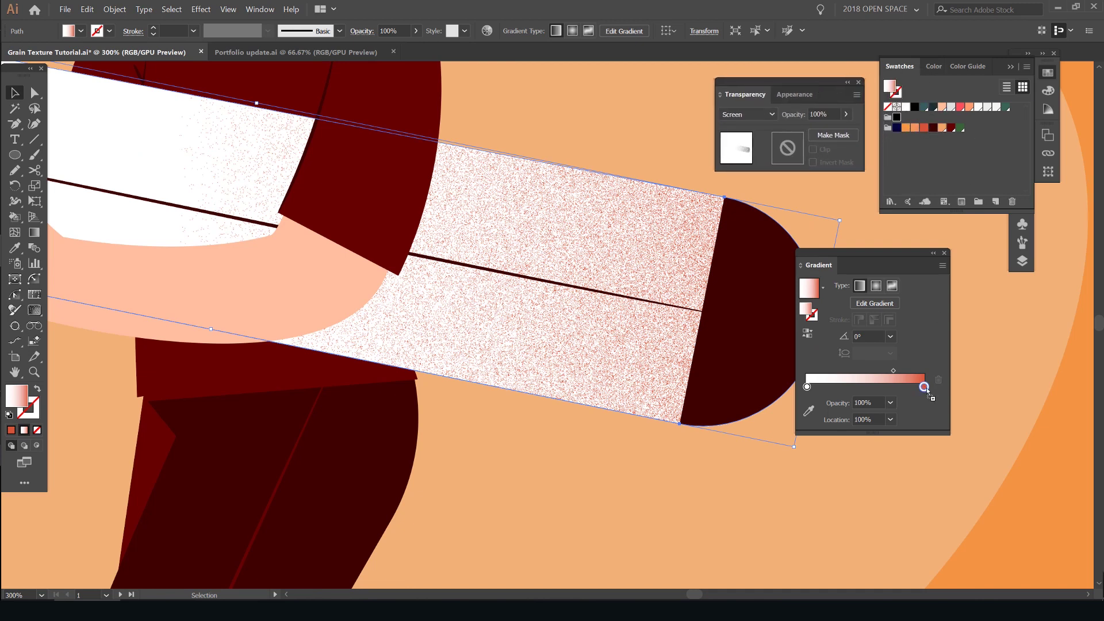
left_click_drag(927, 389, 860, 373)
scroll(624, 316, "down", 1)
scroll(625, 279, "up", 2)
scroll(573, 275, "down", 4)
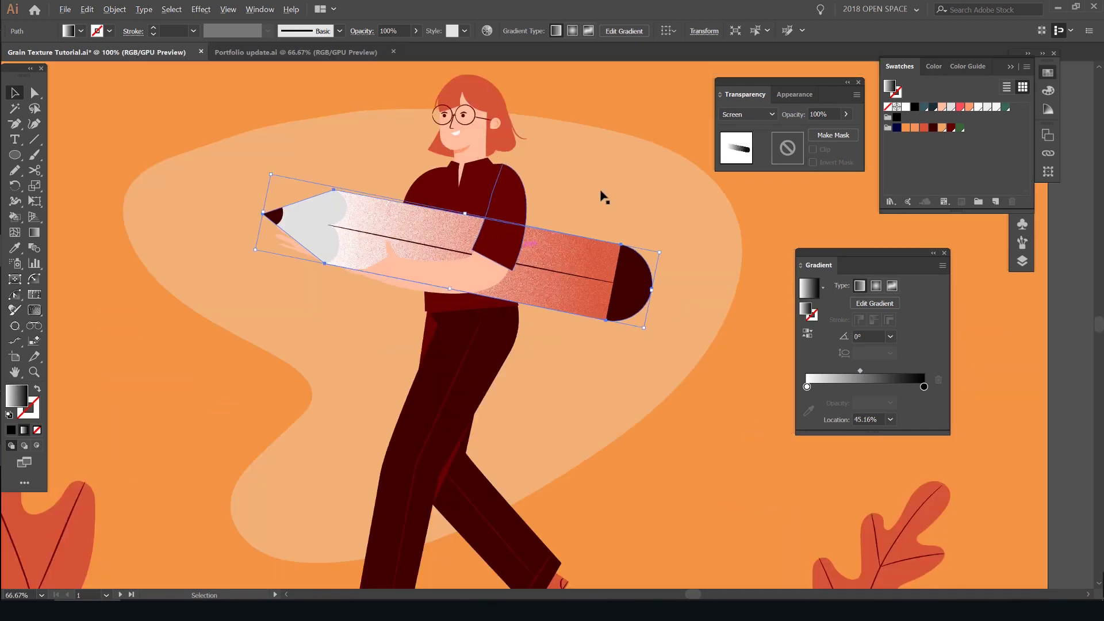
Step: Set the blend mode of the pencil's grain shape to Overlay
scroll(541, 280, "up", 1)
left_click(747, 115)
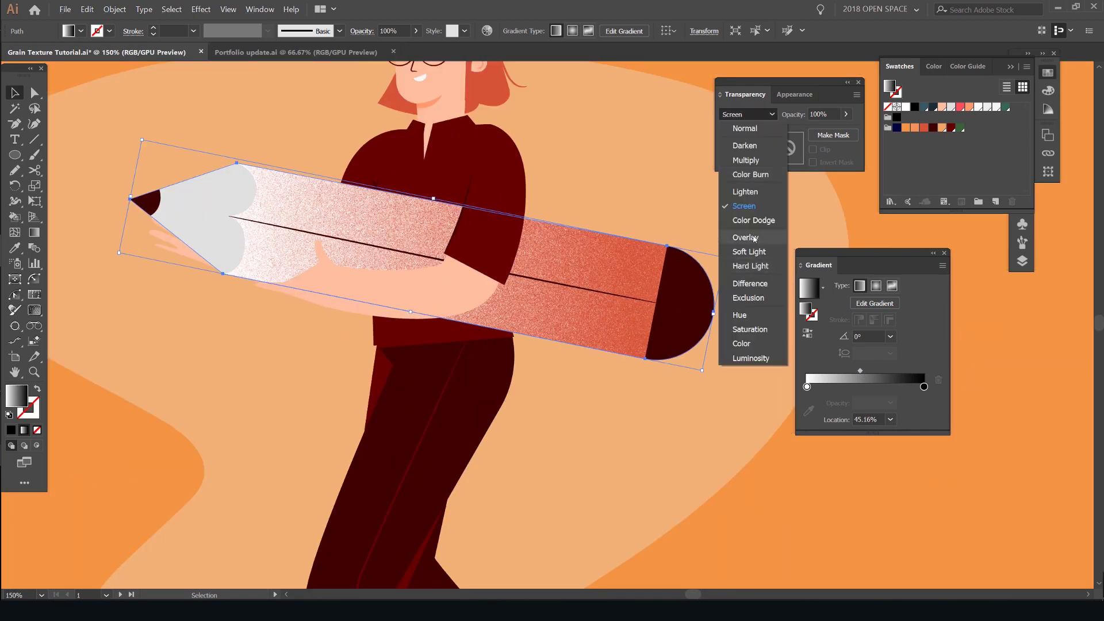
left_click(748, 236)
scroll(598, 237, "down", 2)
scroll(690, 241, "right", 2)
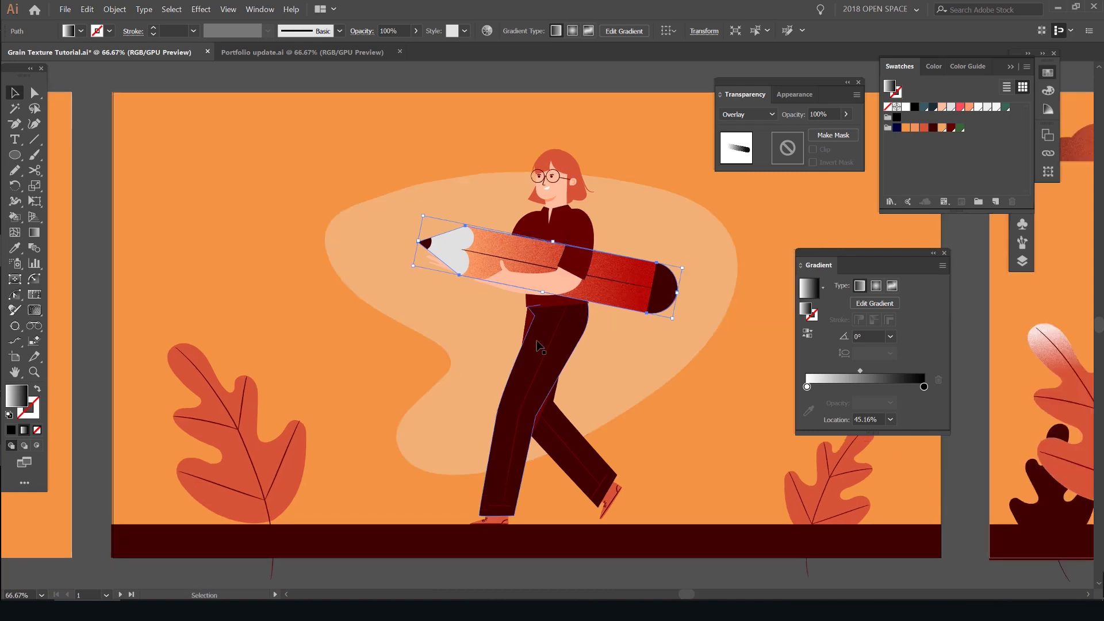
Step: Apply the Grain effect with intensity 42, contrast 23 and Stippled type to the woman's front trouser leg
left_click(564, 426)
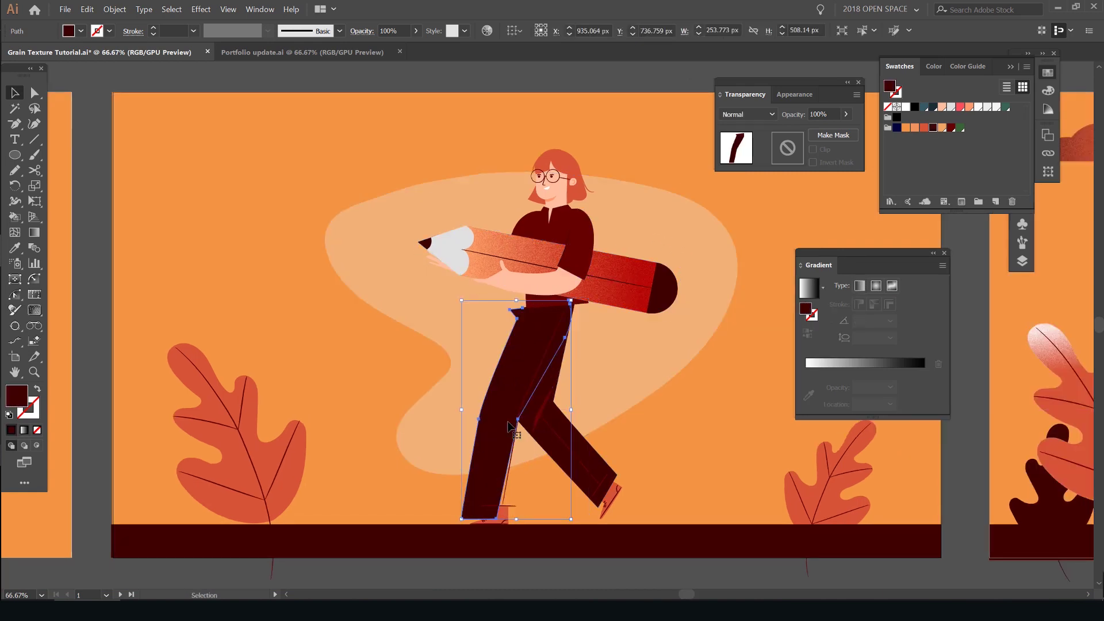
scroll(561, 432, "up", 3)
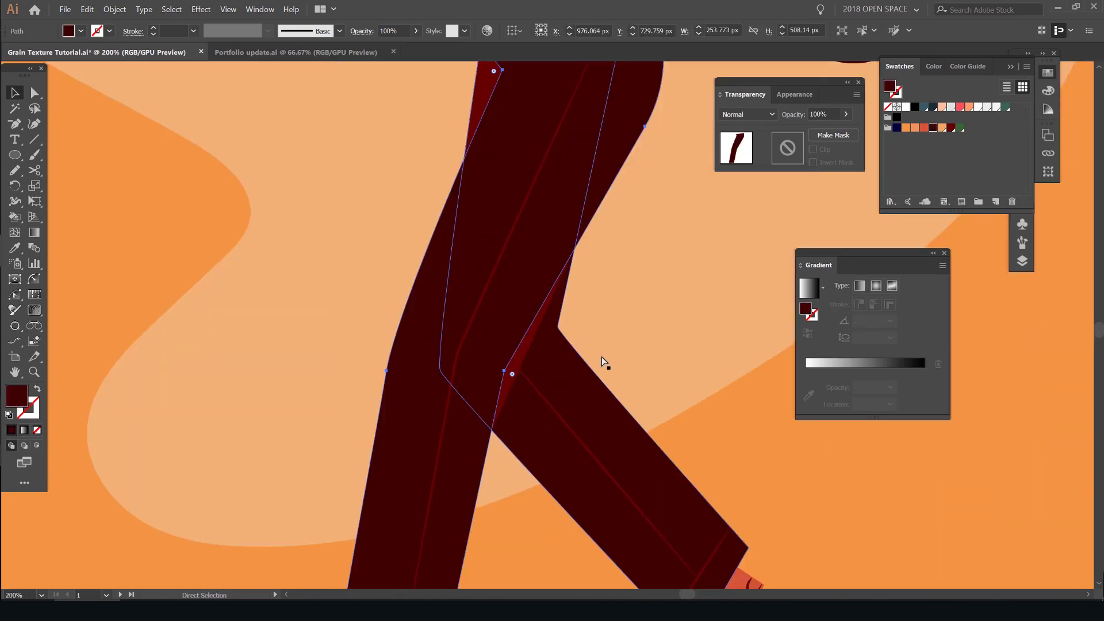
scroll(578, 172, "down", 2)
left_click_drag(610, 194, 585, 258)
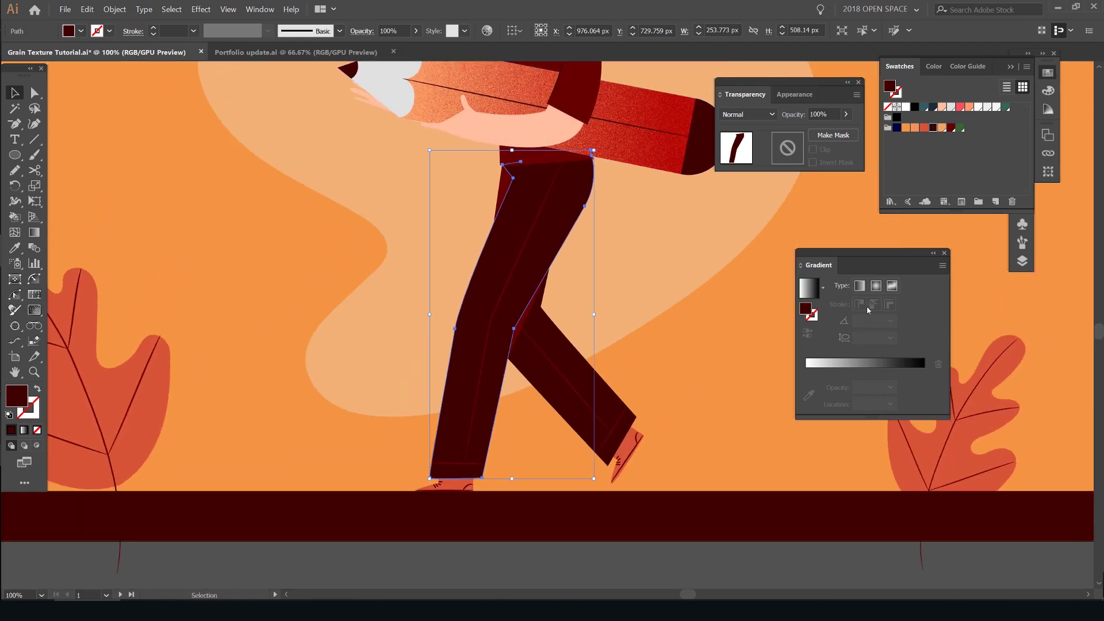
left_click(793, 94)
left_click(760, 245)
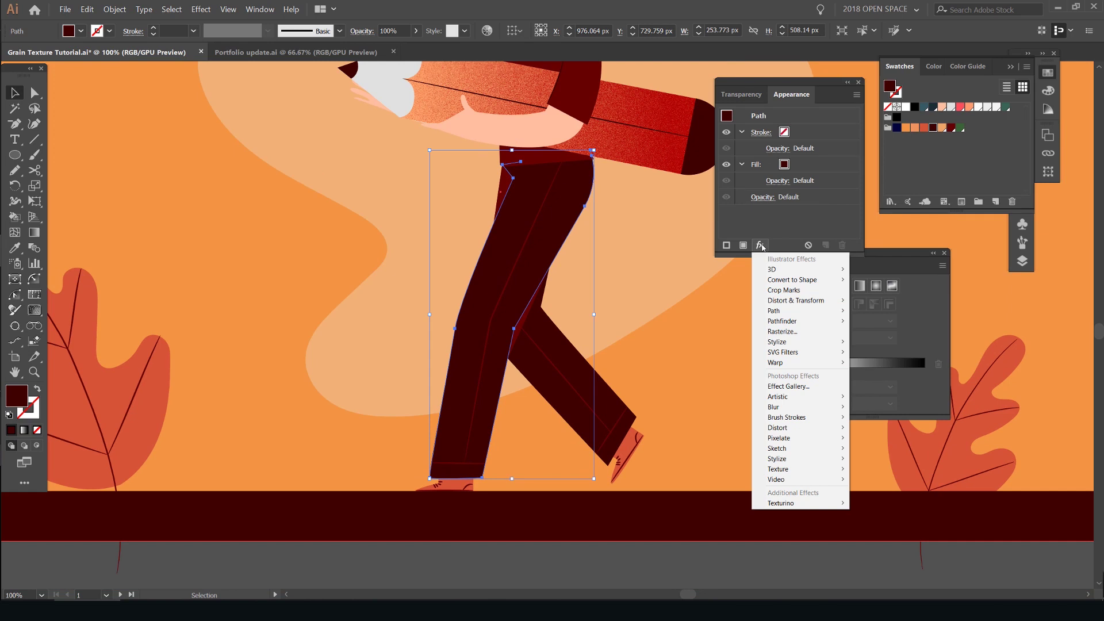
left_click(886, 488)
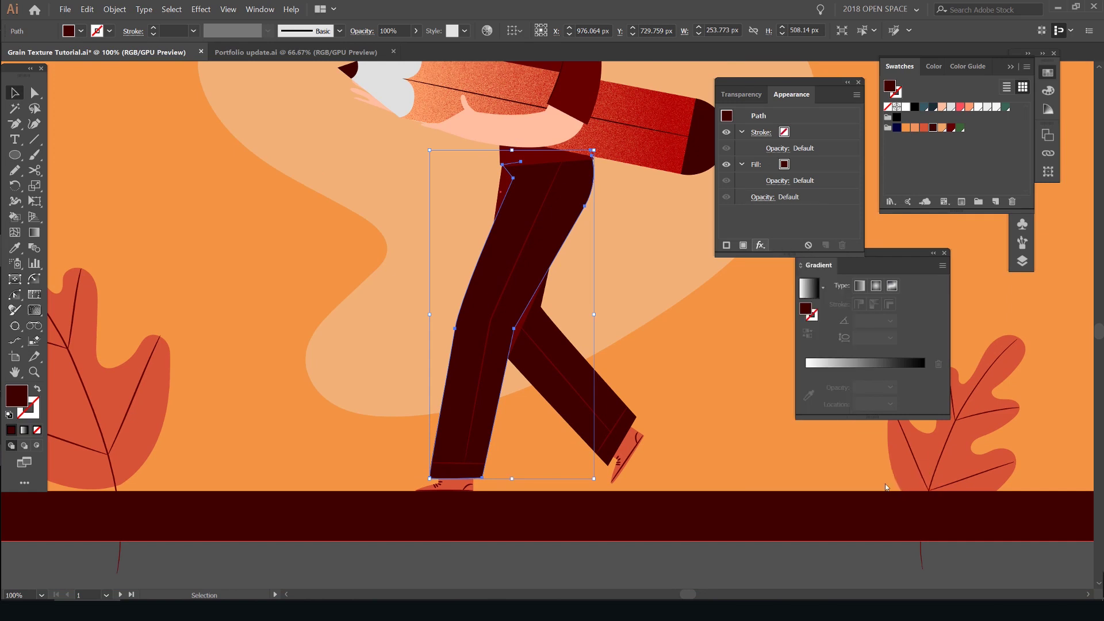
left_click(1025, 28)
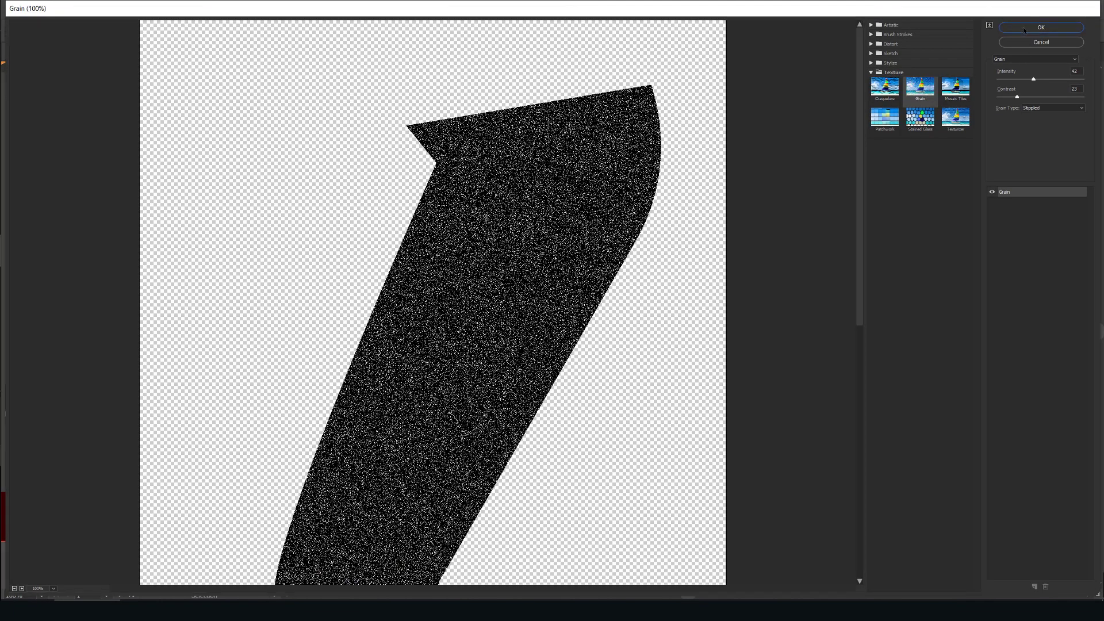
Step: Set the grained trouser leg's blend mode to Overlay
left_click(742, 95)
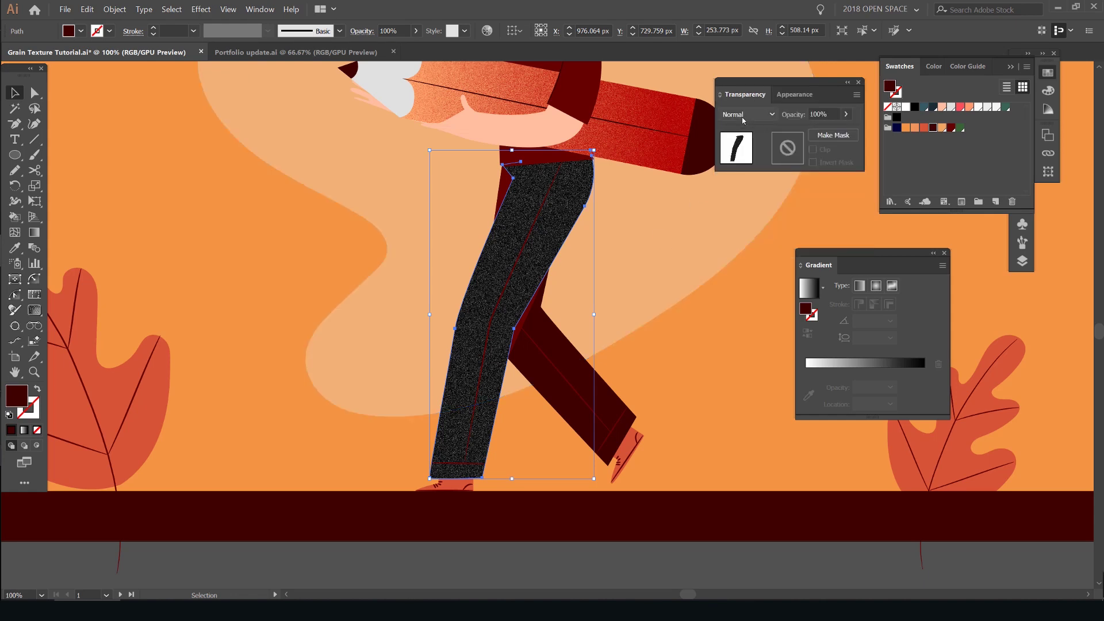
left_click(748, 114)
left_click(746, 238)
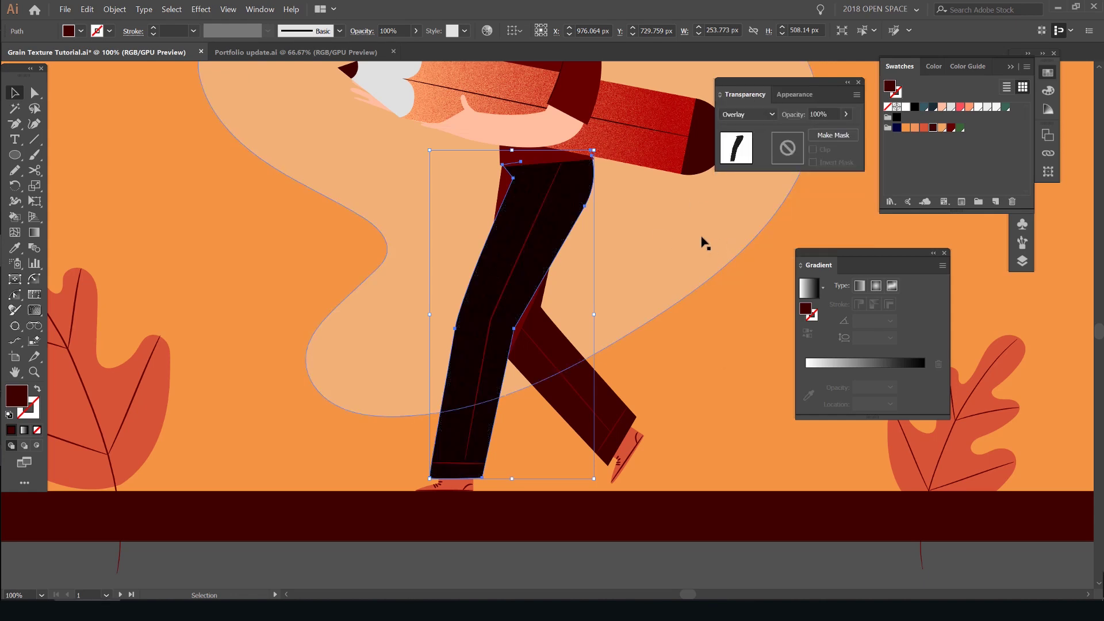
scroll(557, 193, "up", 2)
Step: Try the Multiply blend mode on the grained trouser leg, and return it to Overlay
left_click(754, 113)
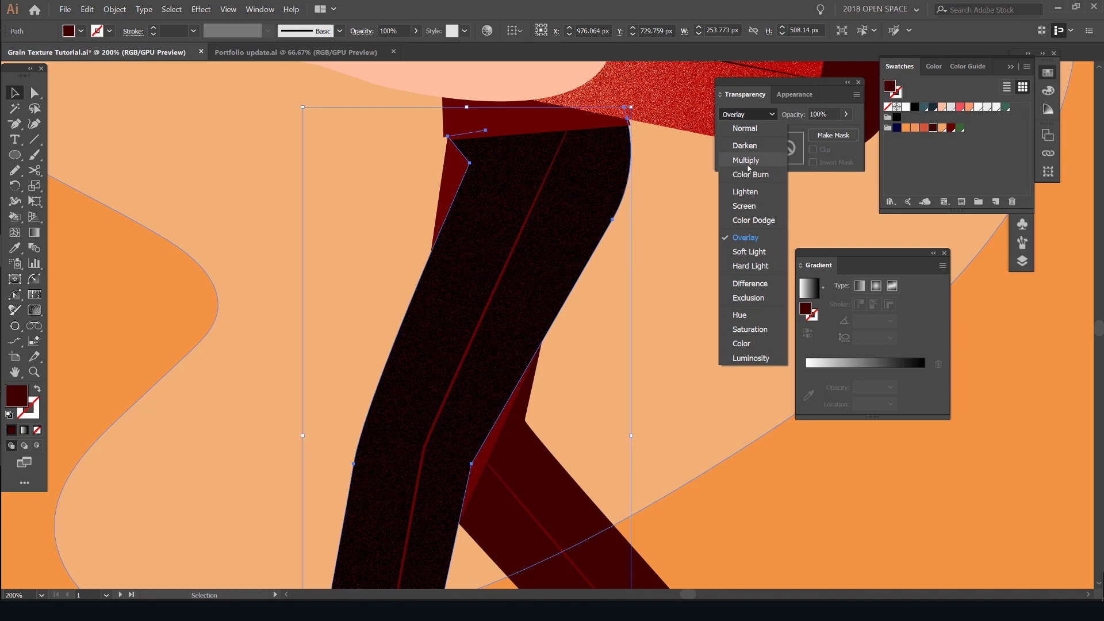
left_click(740, 164)
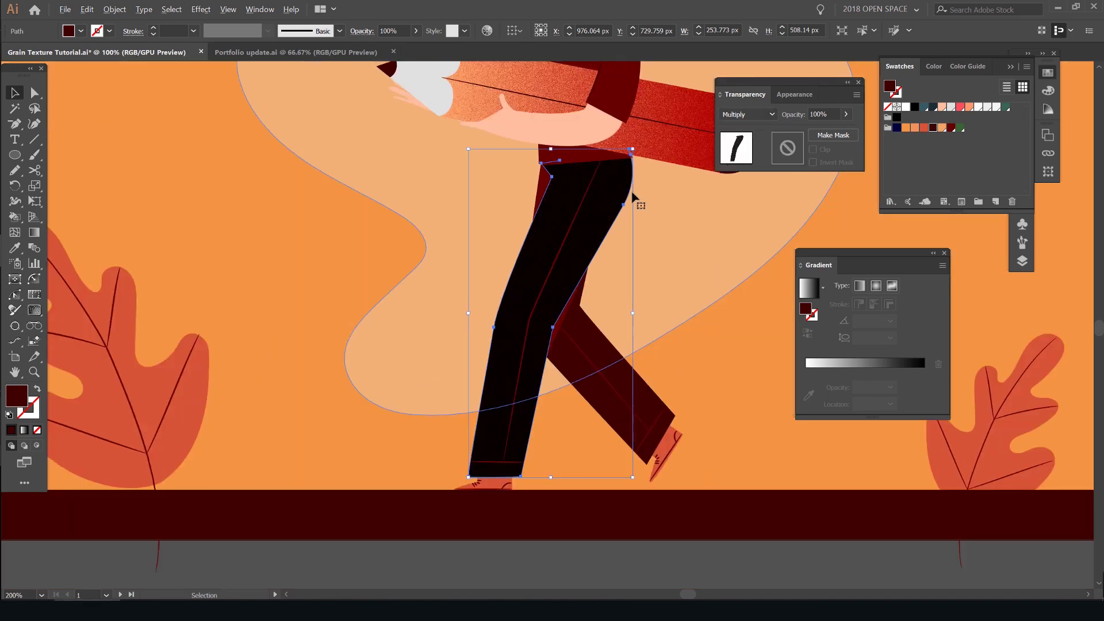
key("ctrl+=")
key("ctrl+=")
left_click(748, 114)
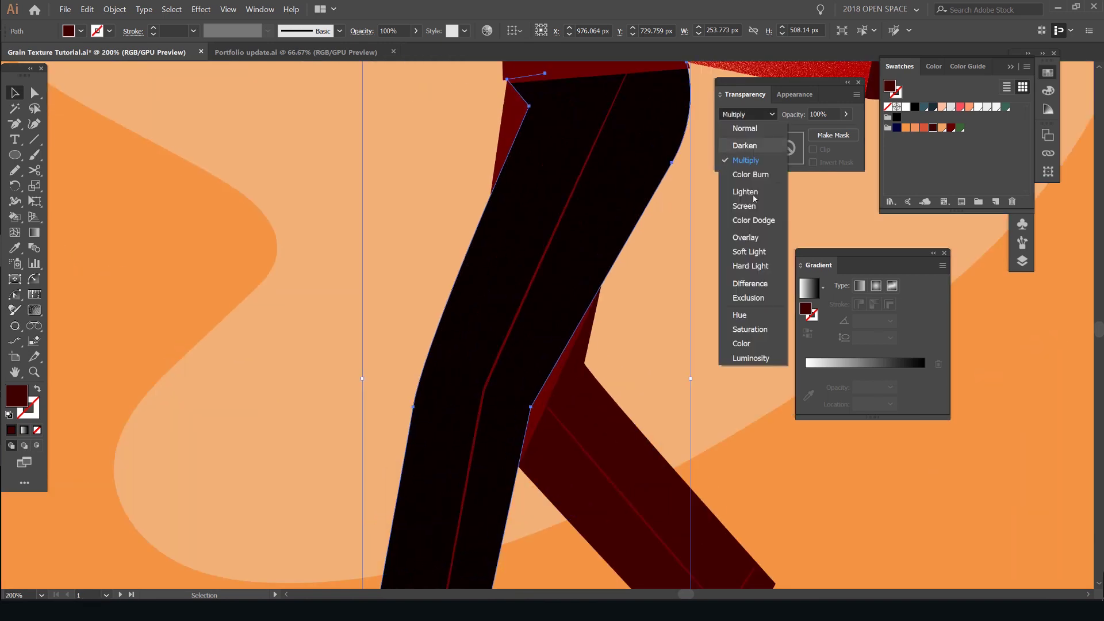
left_click(748, 241)
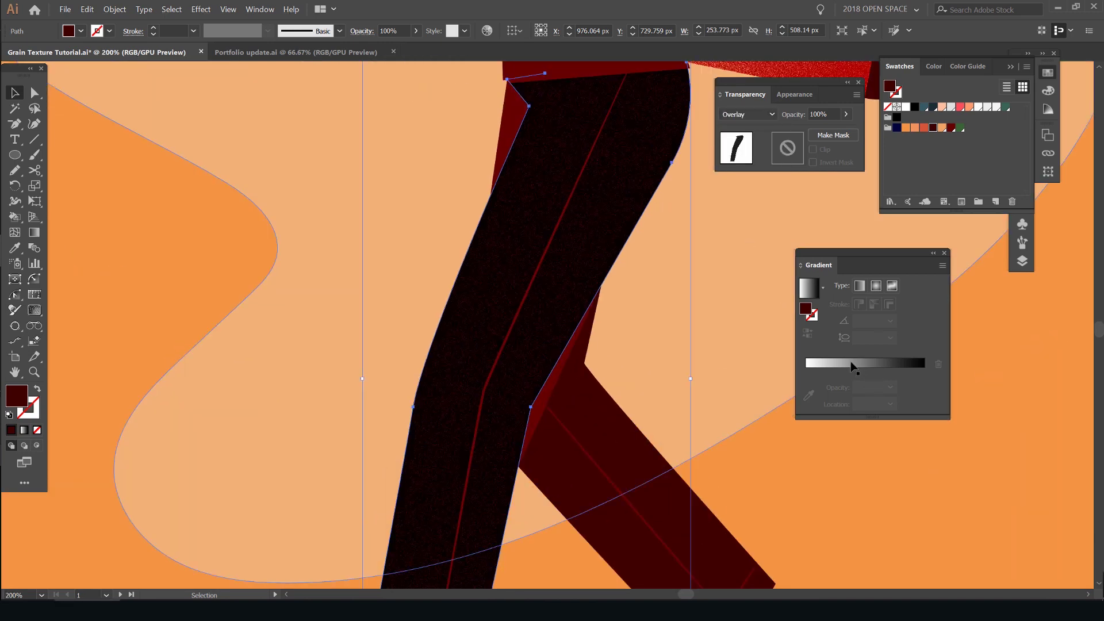
Step: Fill the front trouser leg with the linear white-to-black gradient
left_click(854, 363)
key("ctrl+minus")
key("ctrl+minus")
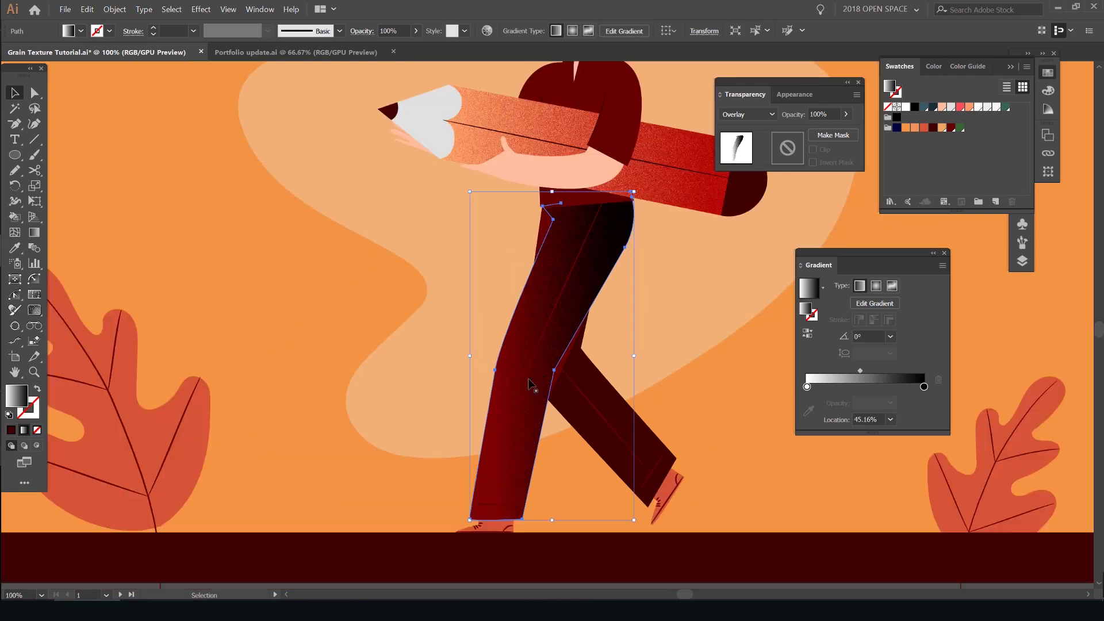
Step: Examine the grain shading along the front trouser leg at different zoom levels, including with the panels hidden
scroll(507, 434, "up", 6)
scroll(520, 317, "down", 5)
key("space")
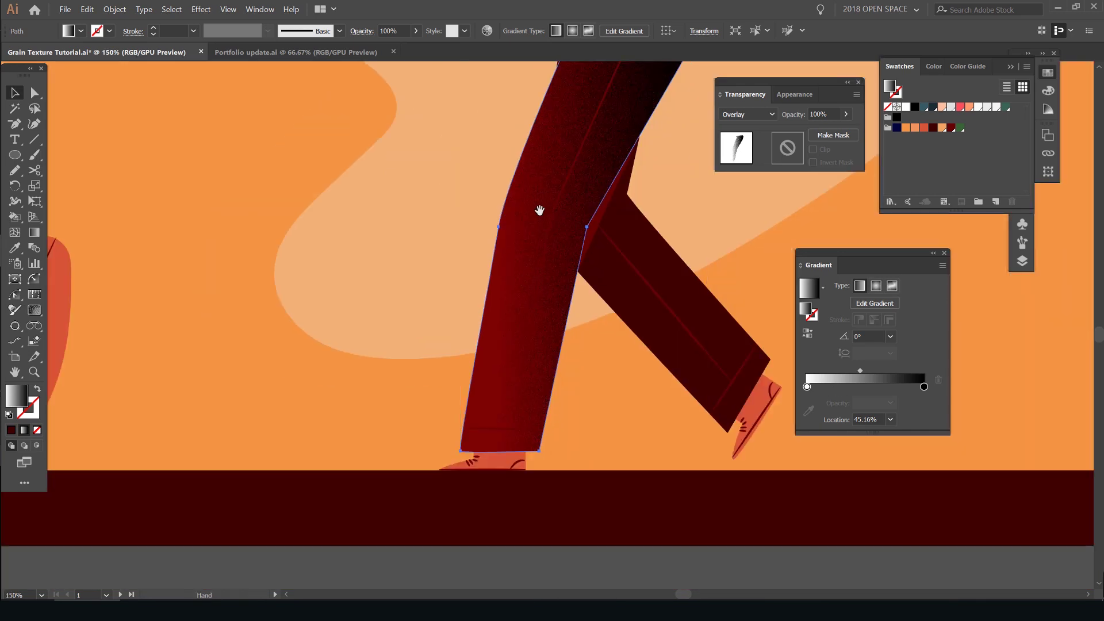
left_click_drag(539, 211, 520, 287)
left_click_drag(528, 259, 585, 243)
key("ctrl+z")
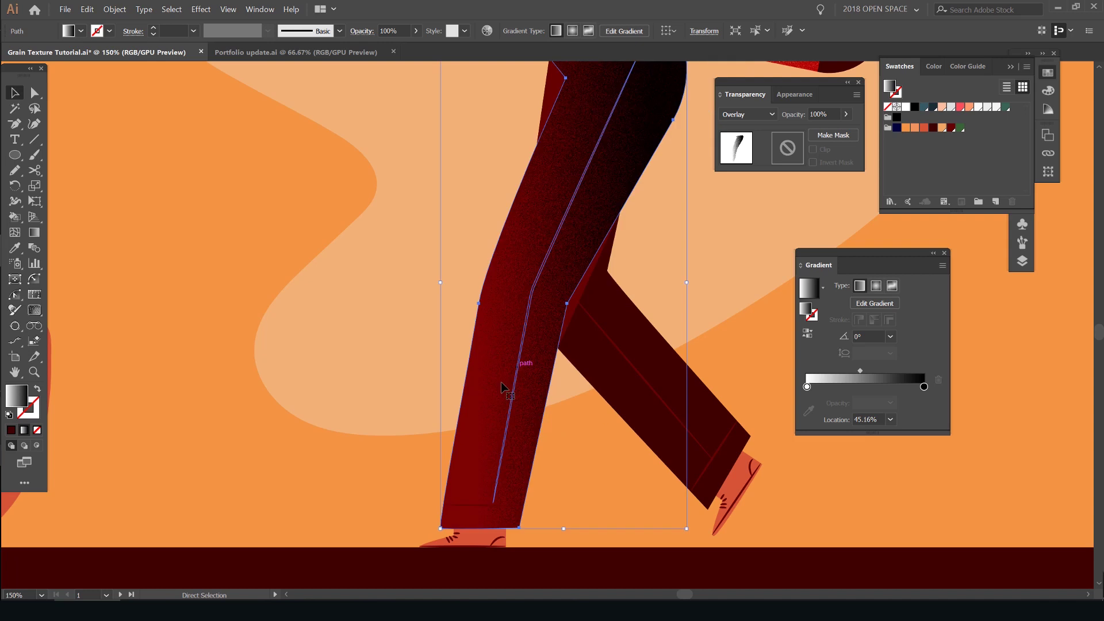
scroll(486, 469, "up", 3)
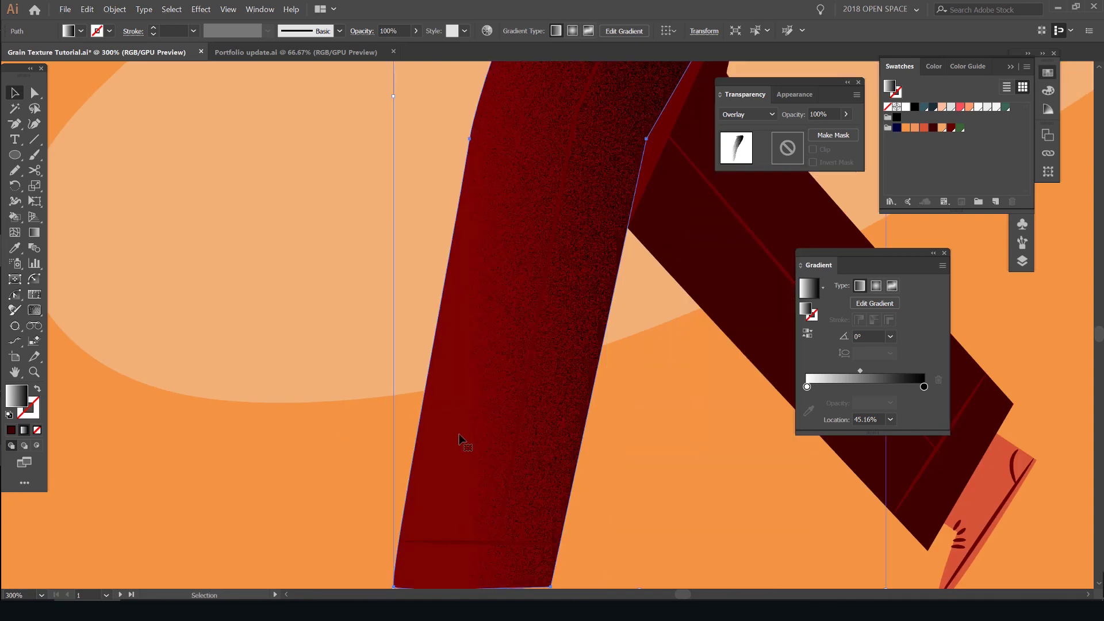
scroll(459, 439, "down", 4)
scroll(458, 389, "up", 3)
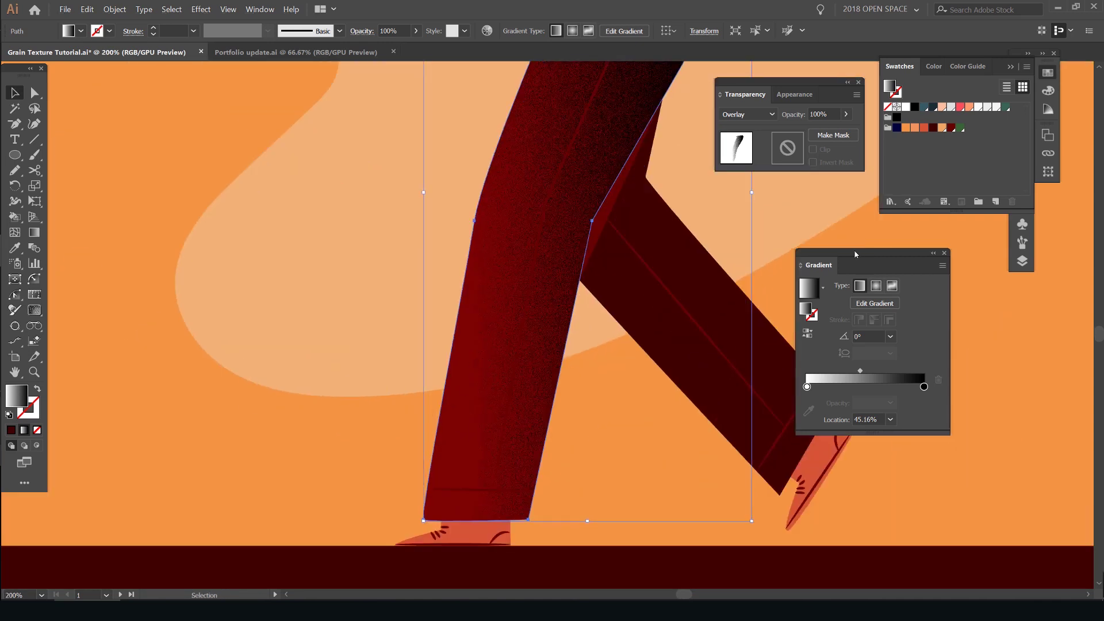
left_click_drag(855, 255, 774, 250)
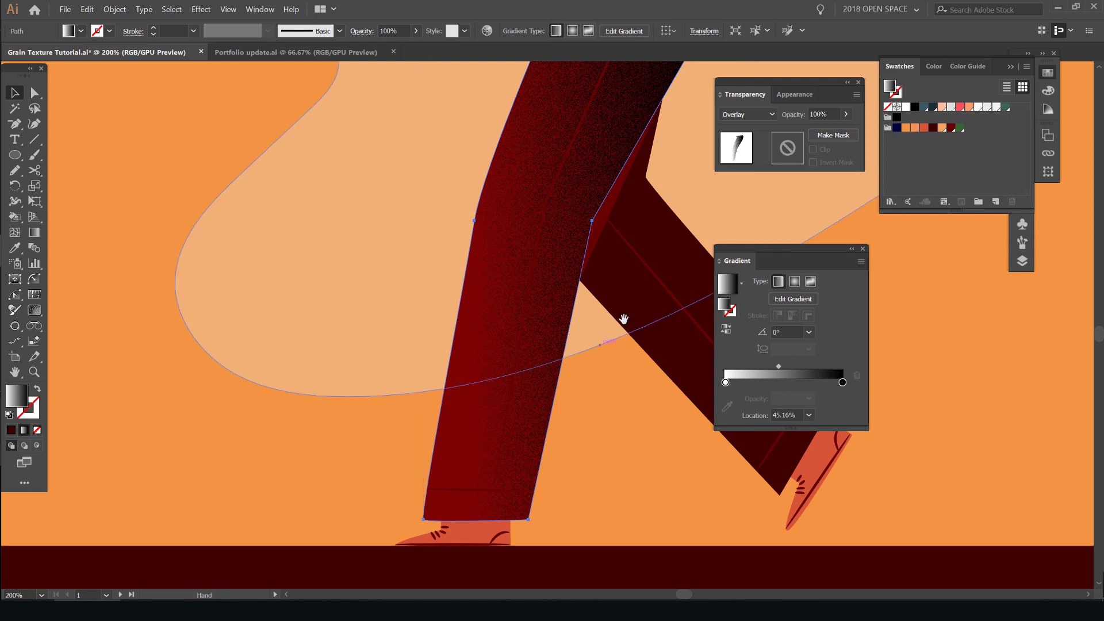
scroll(530, 321, "up", 2)
key("Tab")
scroll(429, 315, "down", 3)
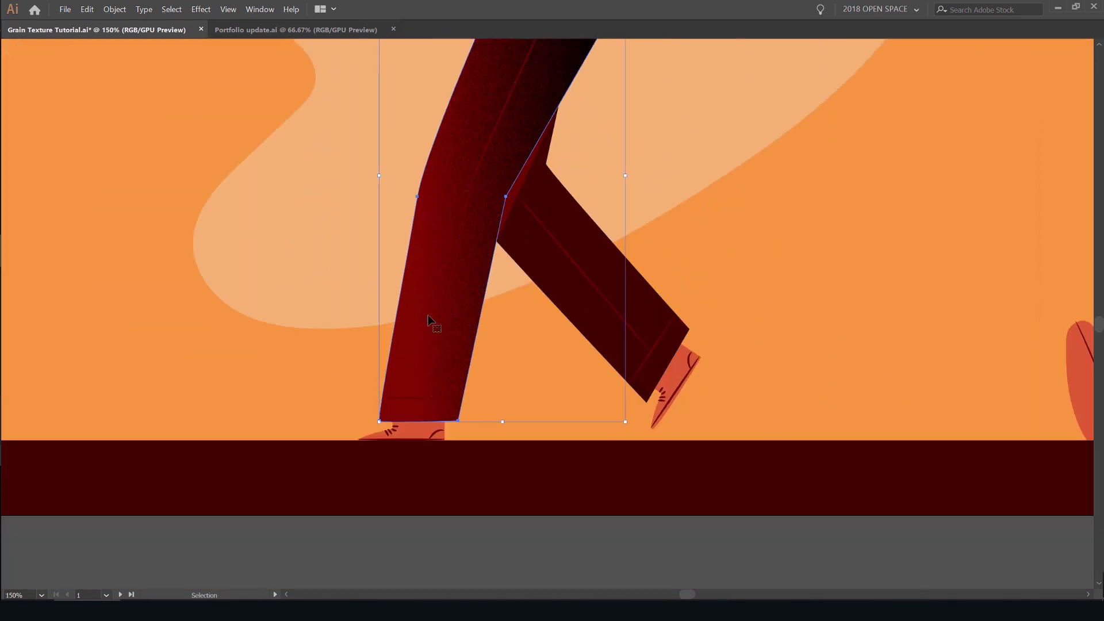
key("Tab")
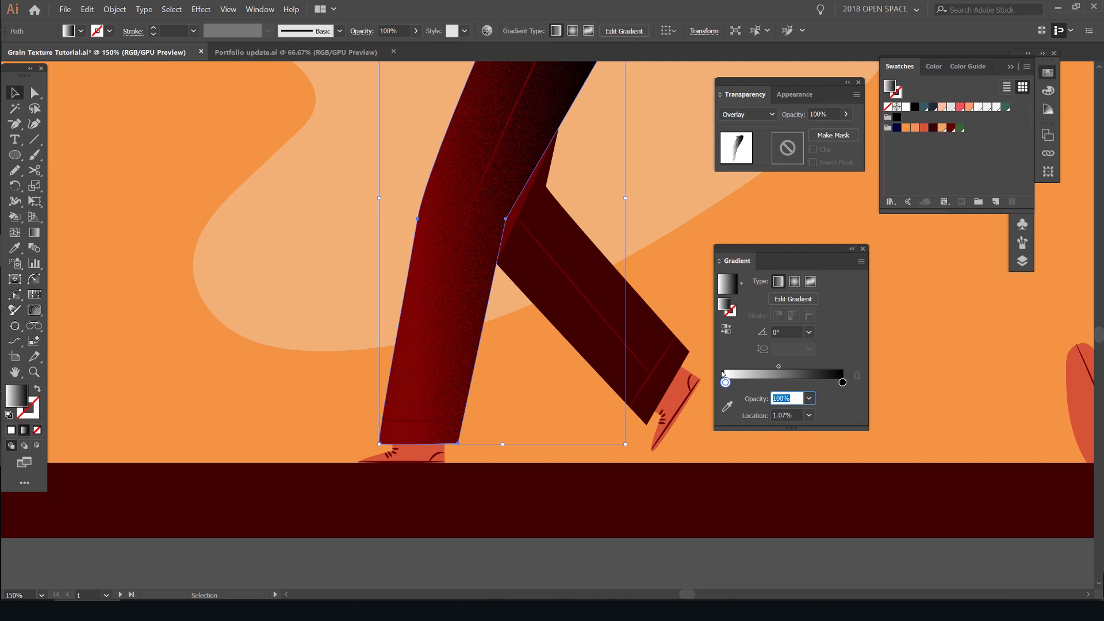
Step: Try 0% opacity on the trouser leg gradient's white stop, examine the grain, and undo the opacity change
left_click_drag(759, 250, 759, 228)
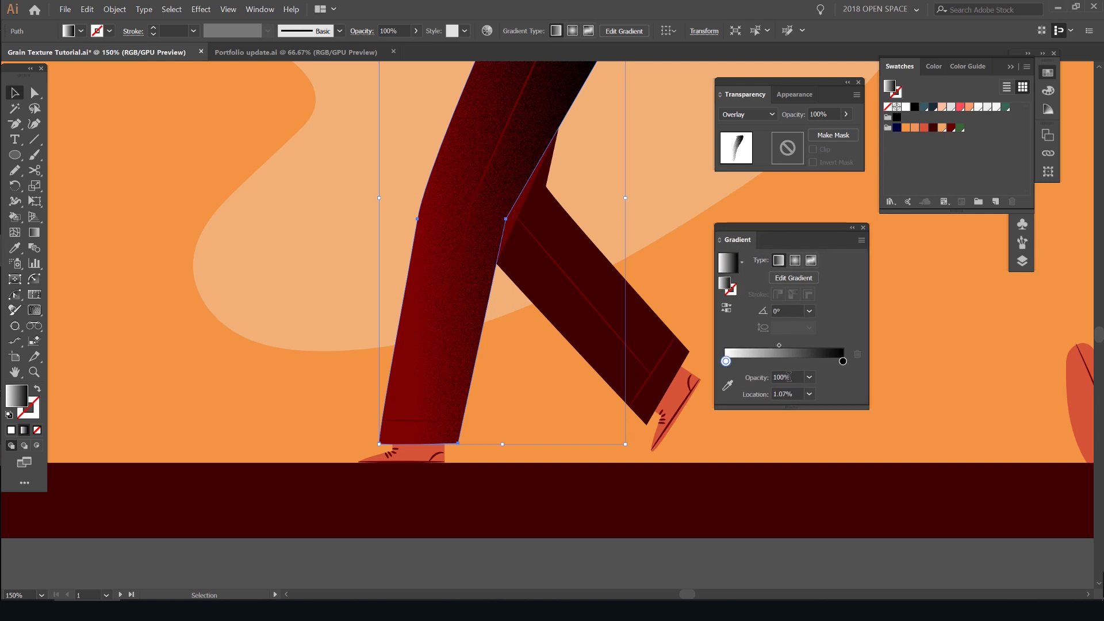
type("0")
key("Return")
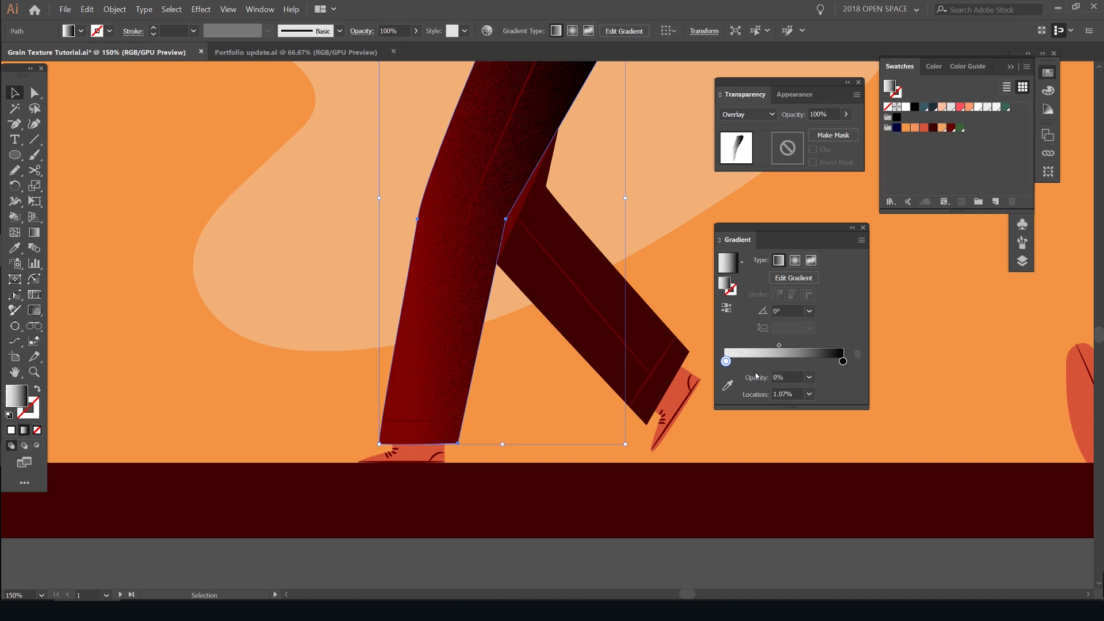
scroll(419, 234, "up", 3)
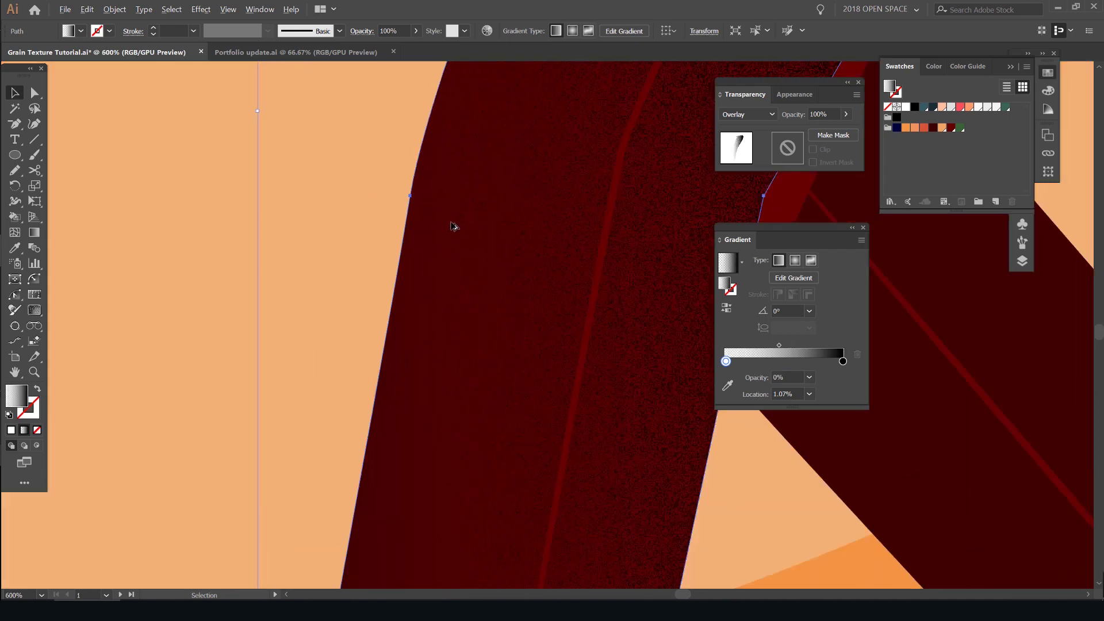
scroll(454, 227, "down", 6)
scroll(455, 227, "up", 4)
scroll(528, 223, "down", 3)
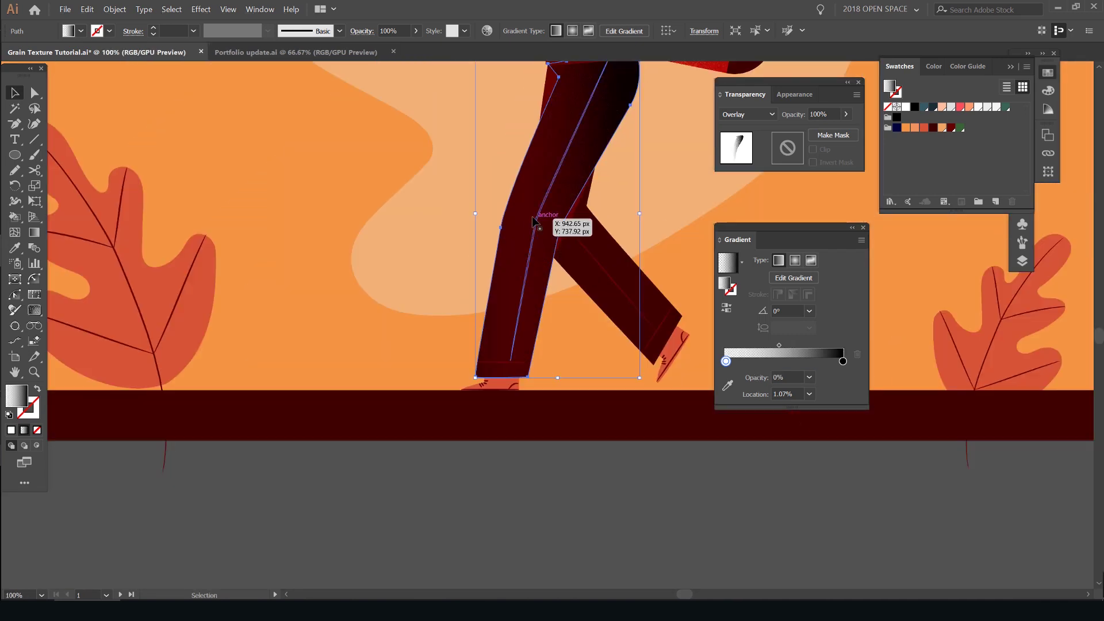
key("ctrl+z")
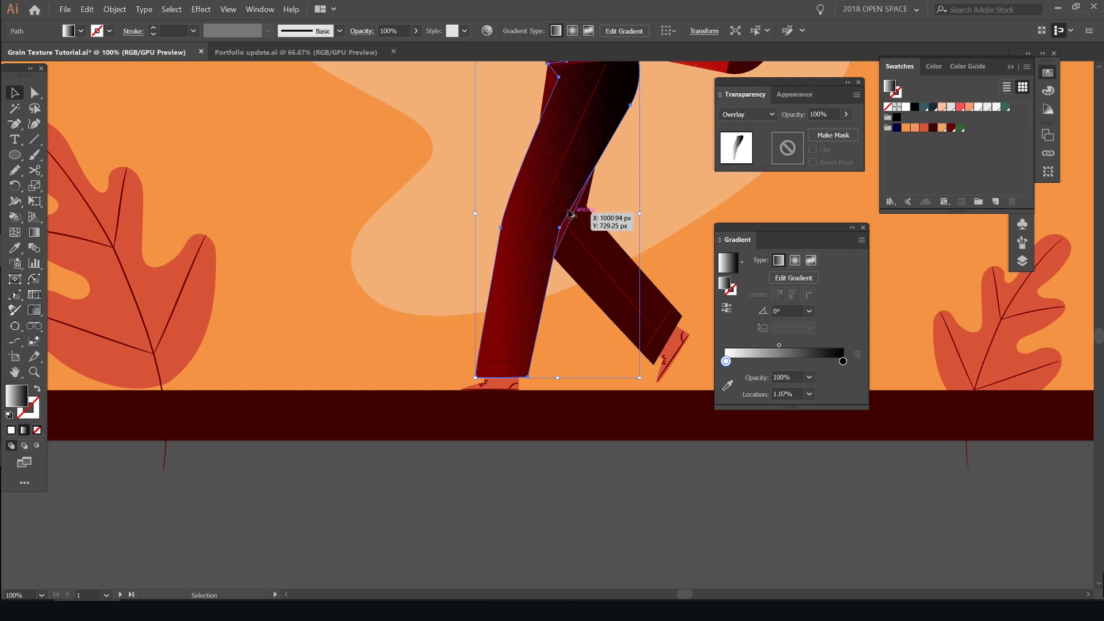
Step: Add the Grain texture effect to the back trouser leg
scroll(569, 212, "down", 2)
left_click_drag(569, 213, 539, 320)
scroll(557, 335, "up", 2)
left_click(551, 336)
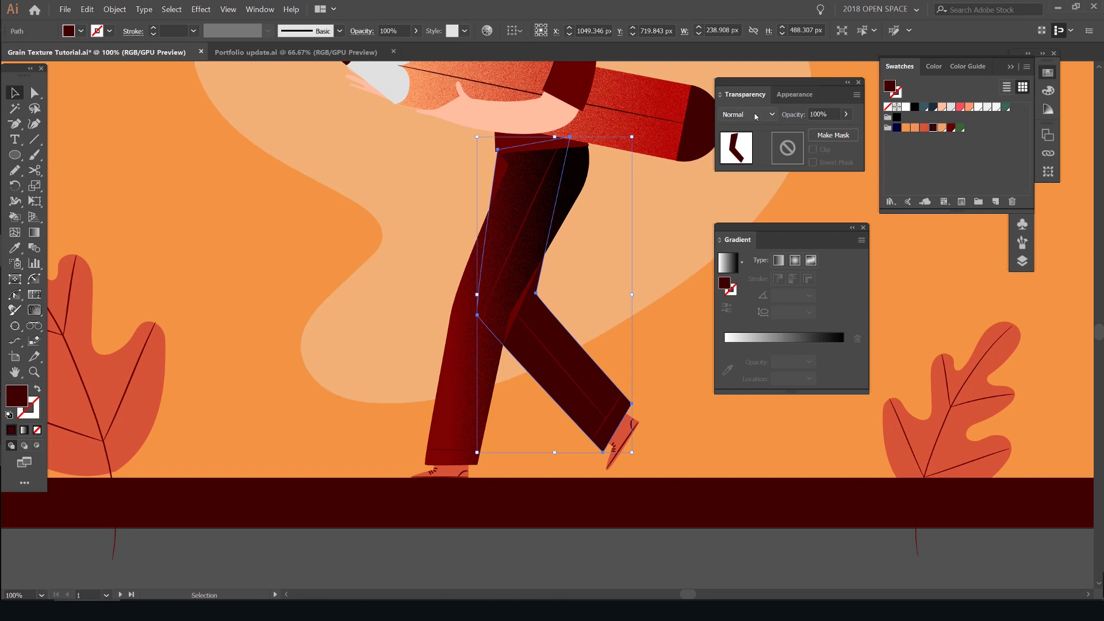
left_click(794, 94)
left_click(762, 246)
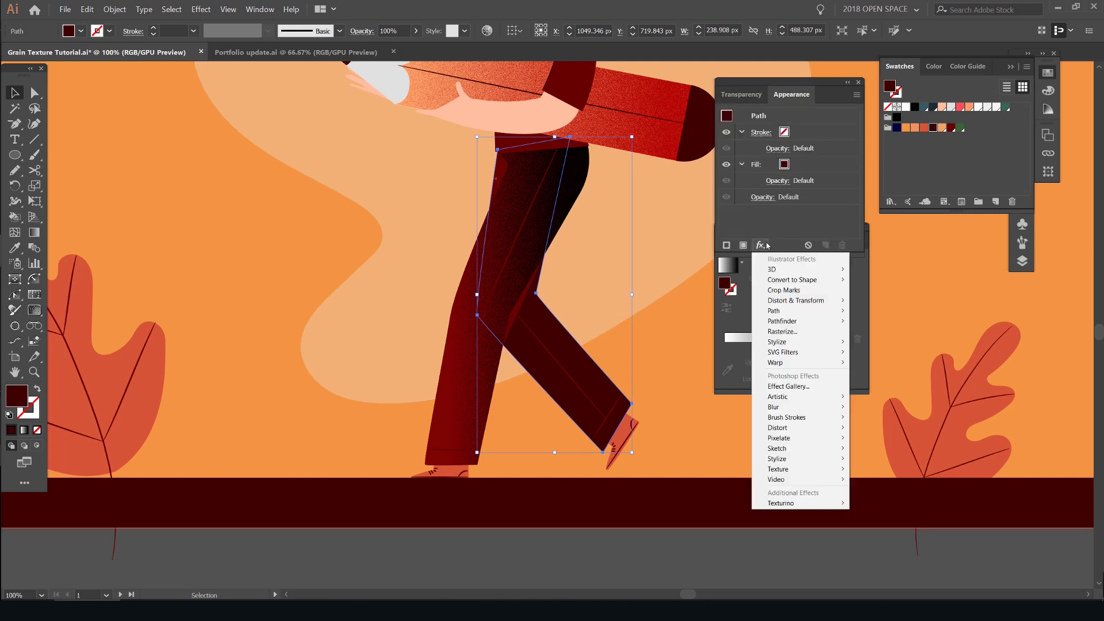
mouse_move(782, 345)
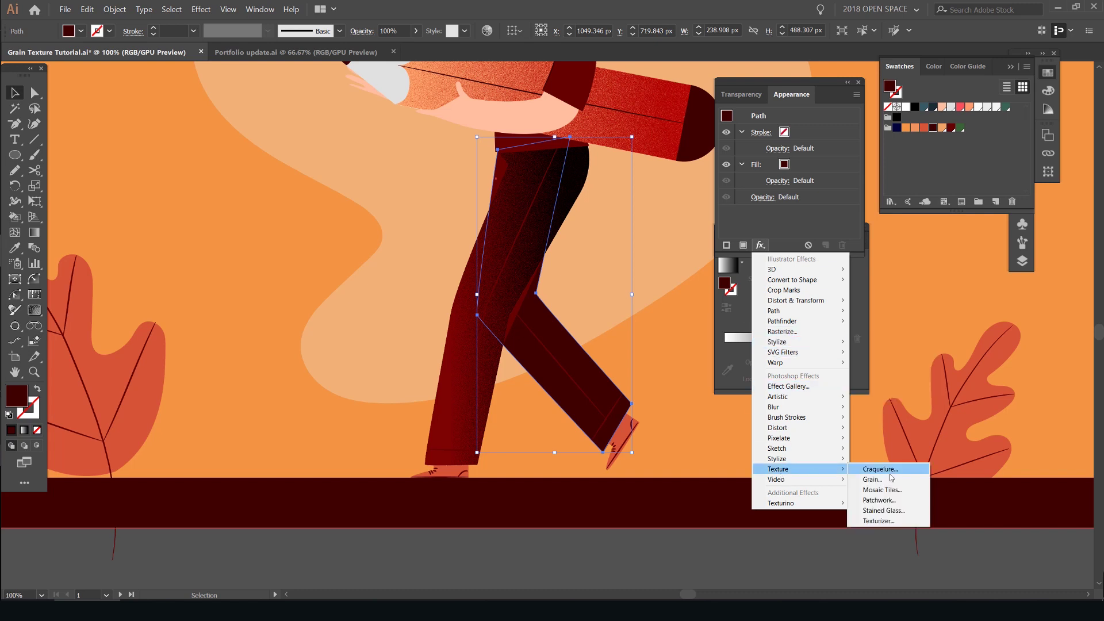
left_click(879, 484)
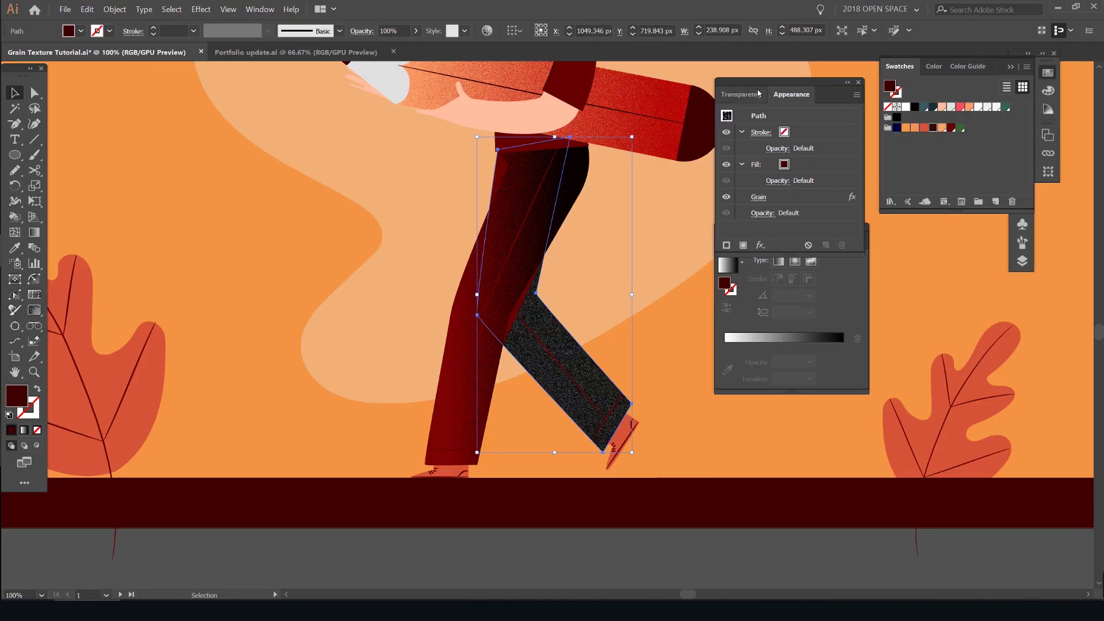
Step: Set the back trouser leg's blend mode to Overlay
left_click(742, 95)
left_click(748, 114)
left_click(747, 238)
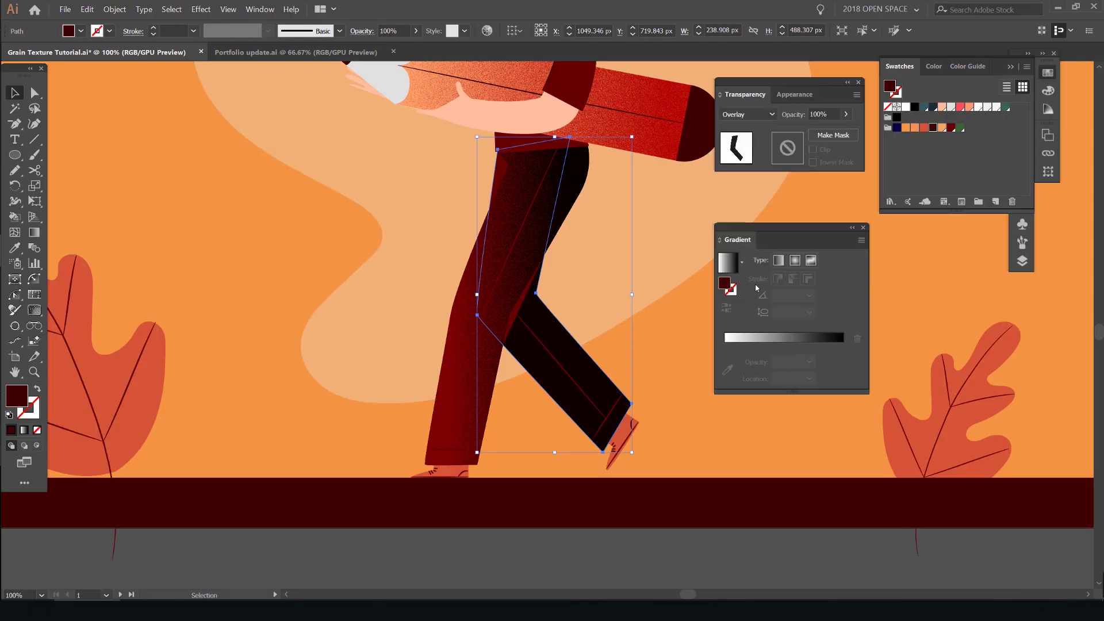
Step: Fill the back trouser leg with the linear white-to-black gradient, move its midpoint to 76.87%, and deselect the artwork
left_click(775, 339)
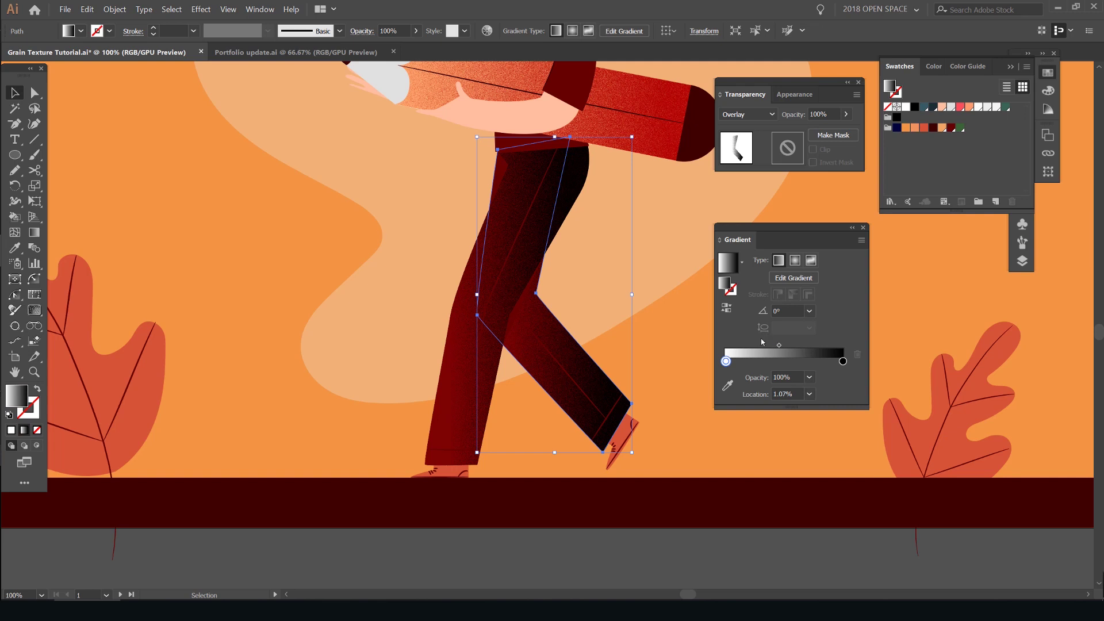
left_click_drag(780, 345, 817, 345)
scroll(596, 299, "down", 2)
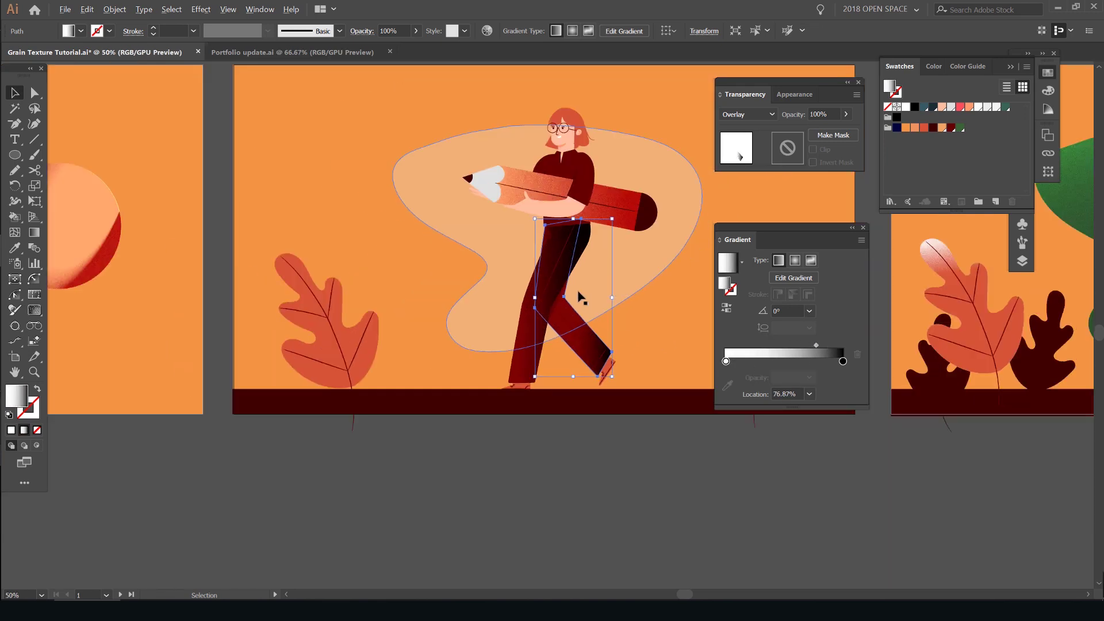
scroll(578, 292, "up", 2)
scroll(630, 436, "down", 1)
left_click(597, 518)
scroll(618, 384, "down", 2)
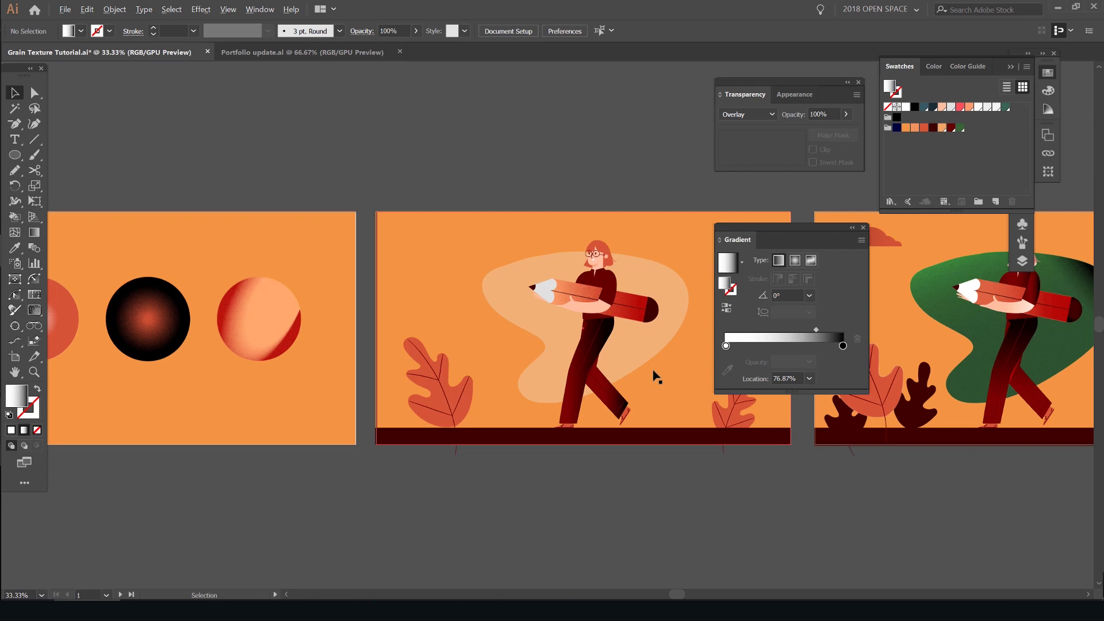
scroll(633, 386, "up", 2)
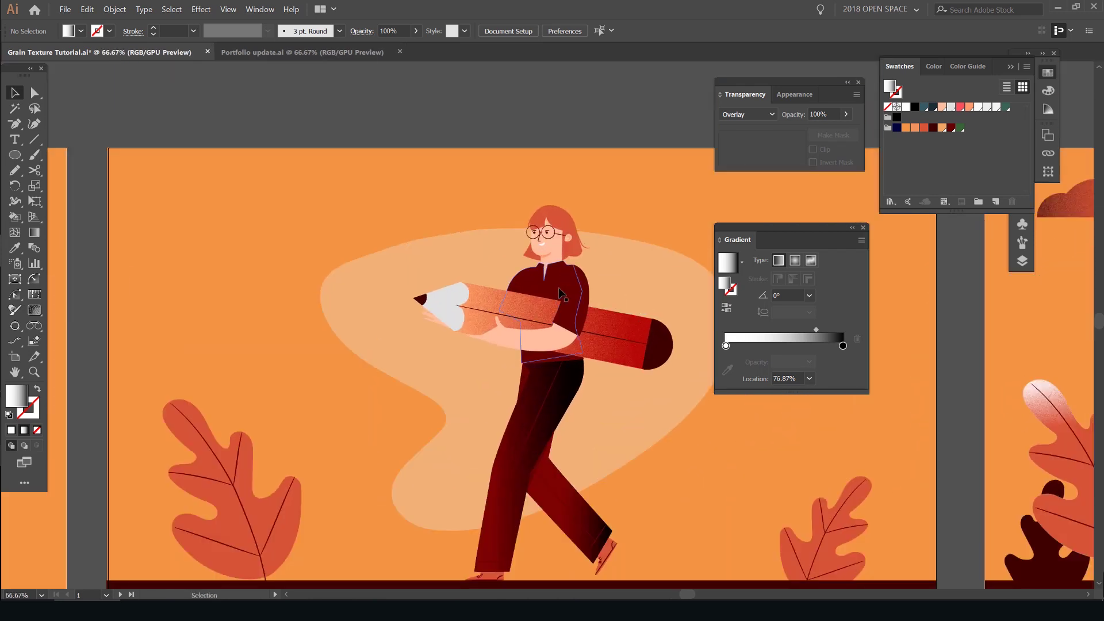
left_click(561, 294)
scroll(563, 287, "up", 2)
scroll(523, 262, "down", 2)
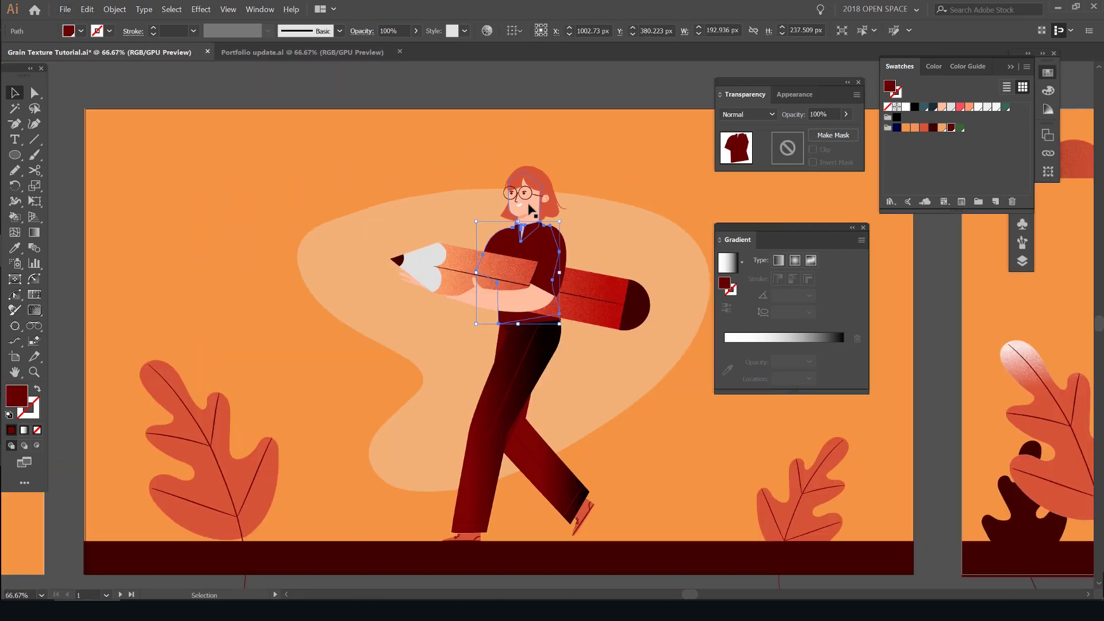
scroll(516, 276, "up", 4)
scroll(518, 271, "up", 3)
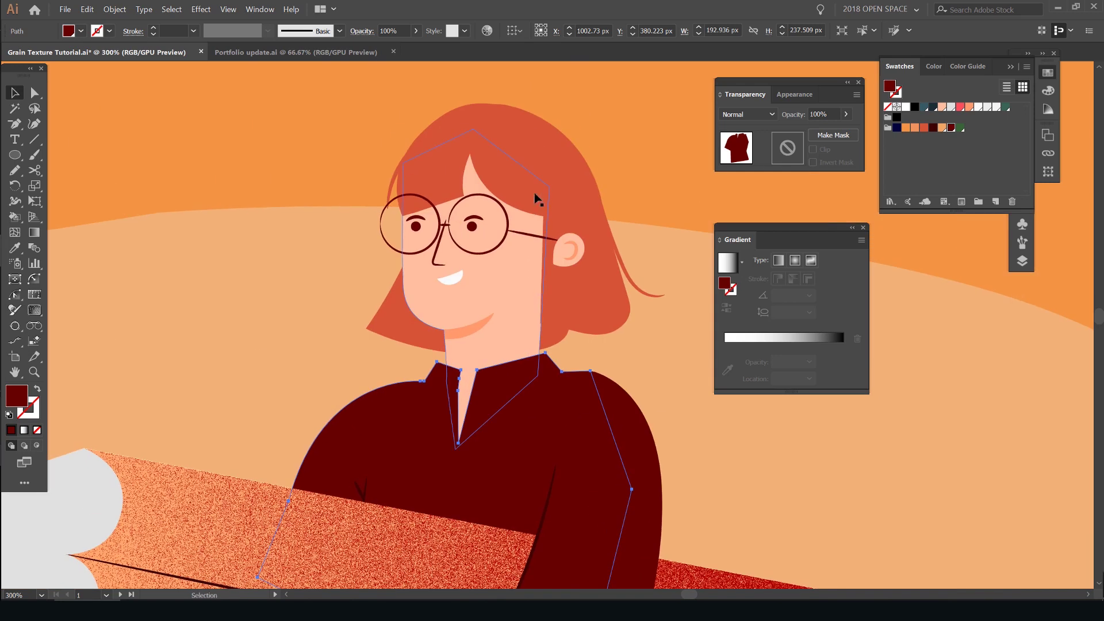
left_click(535, 197)
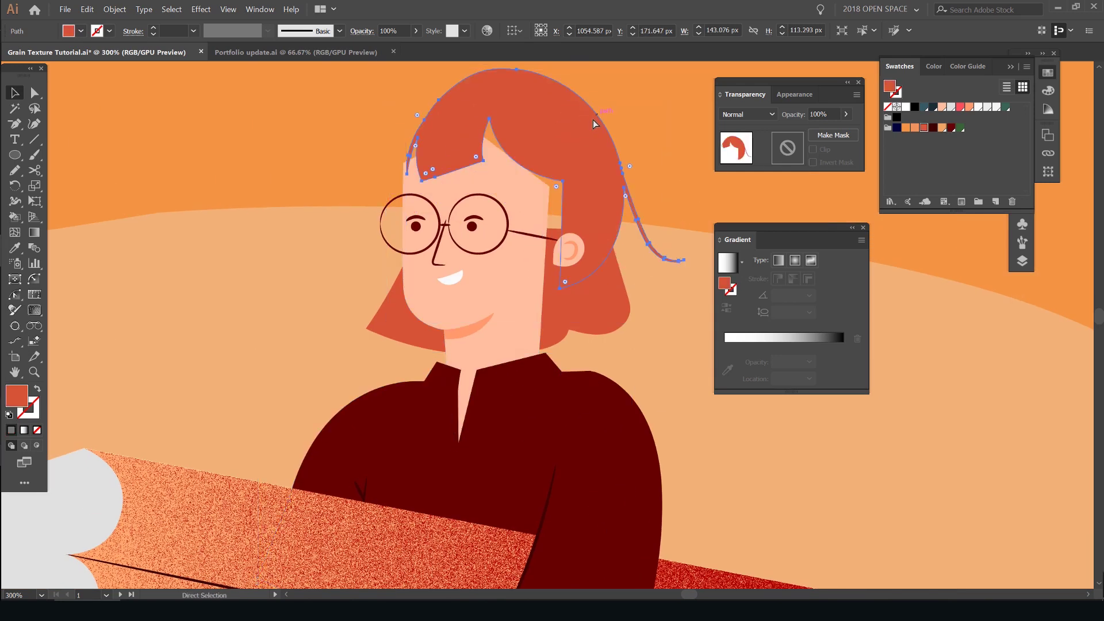
key("ctrl+z")
Step: Select the woman's face shape and fill it with the linear white-to-black gradient
left_click(518, 279)
left_click_drag(521, 256, 530, 236)
key("ctrl+z")
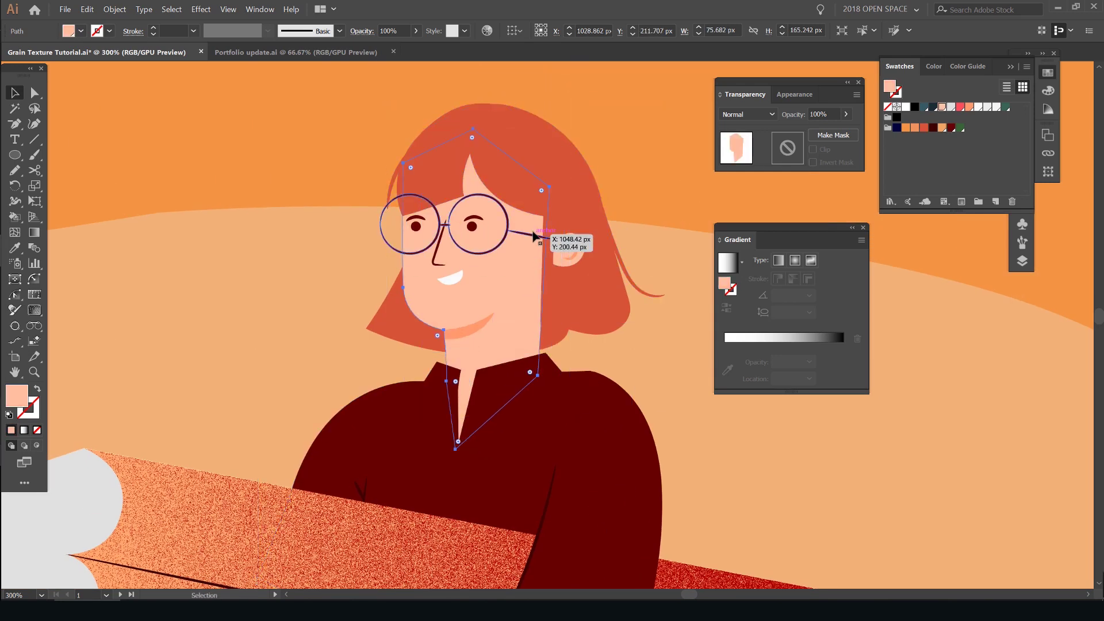
key("v")
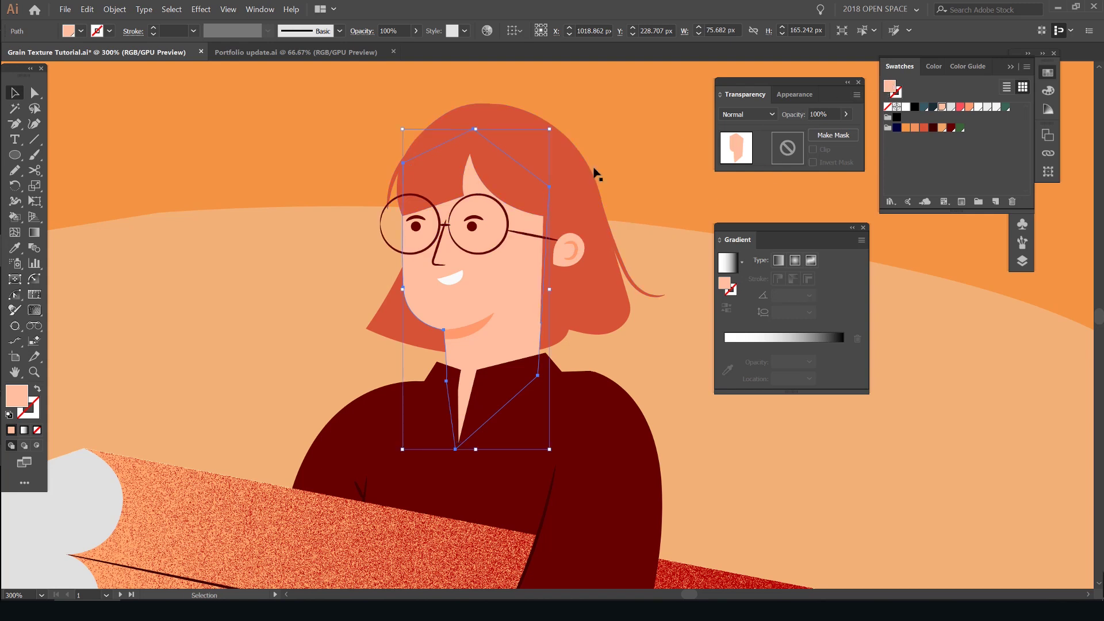
left_click_drag(517, 275, 601, 268)
key("a")
key("ctrl+z")
key("v")
left_click(759, 337)
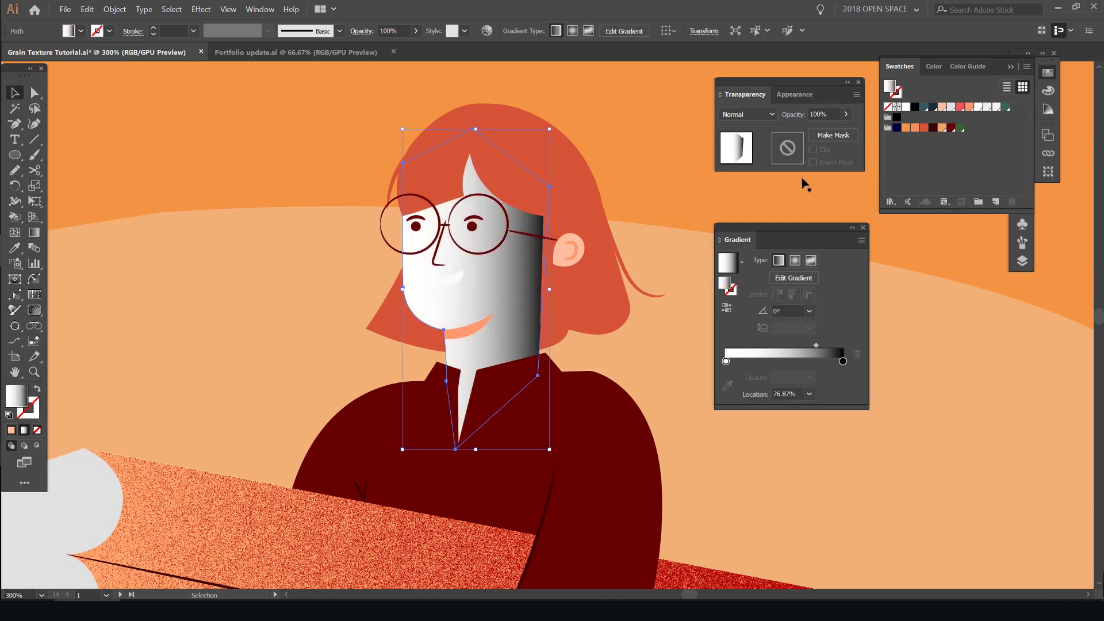
Step: Add the Grain texture effect to the face's gradient fill
left_click(791, 95)
left_click(760, 245)
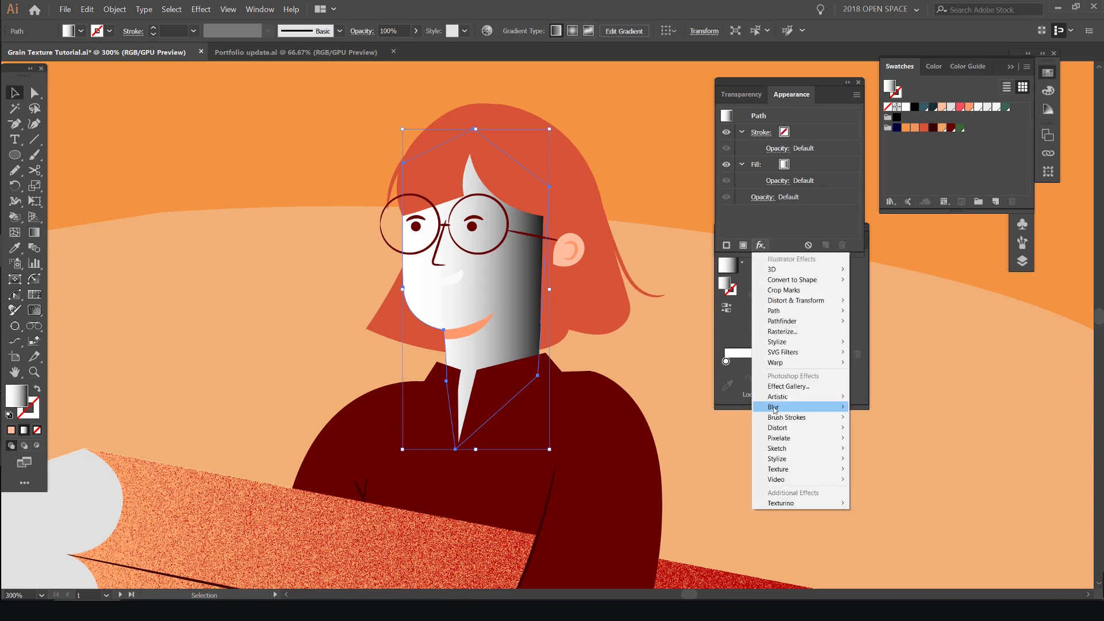
mouse_move(777, 343)
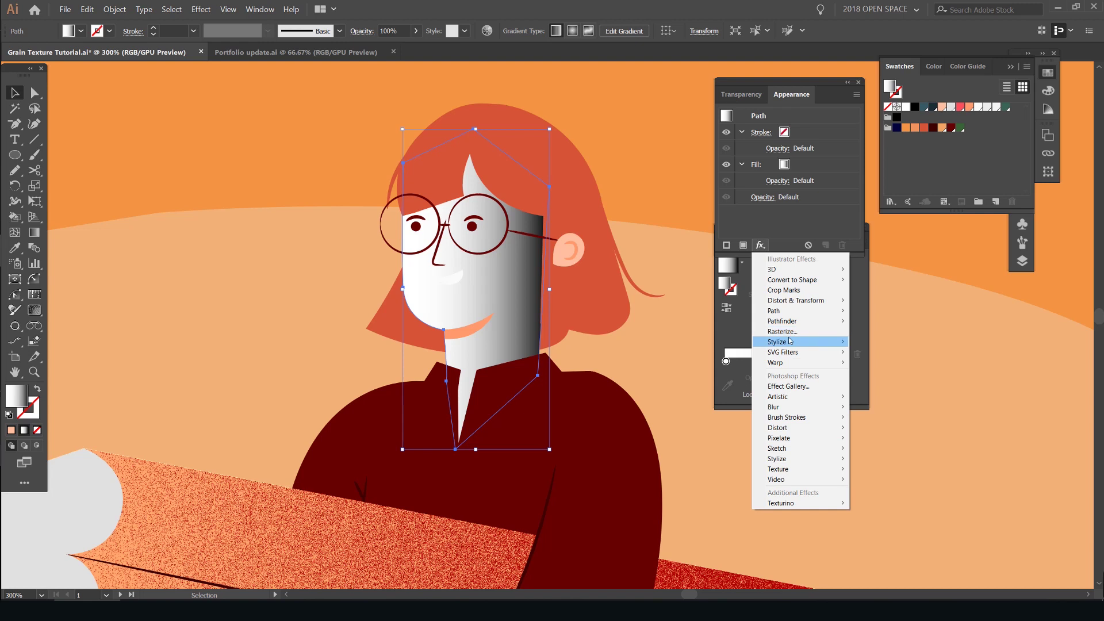
mouse_move(828, 410)
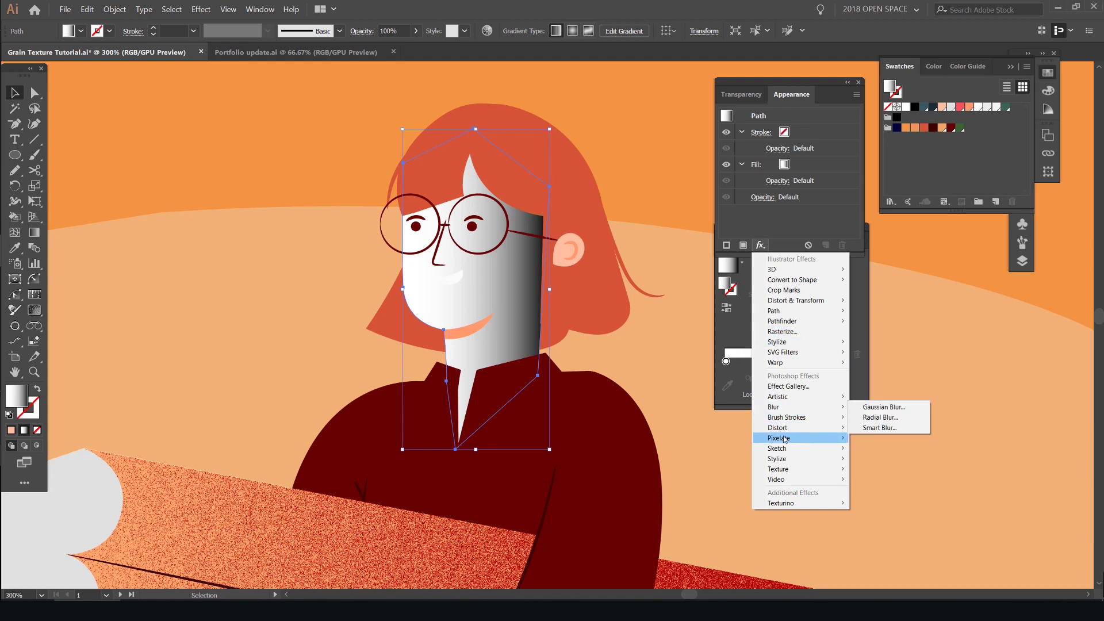
mouse_move(797, 469)
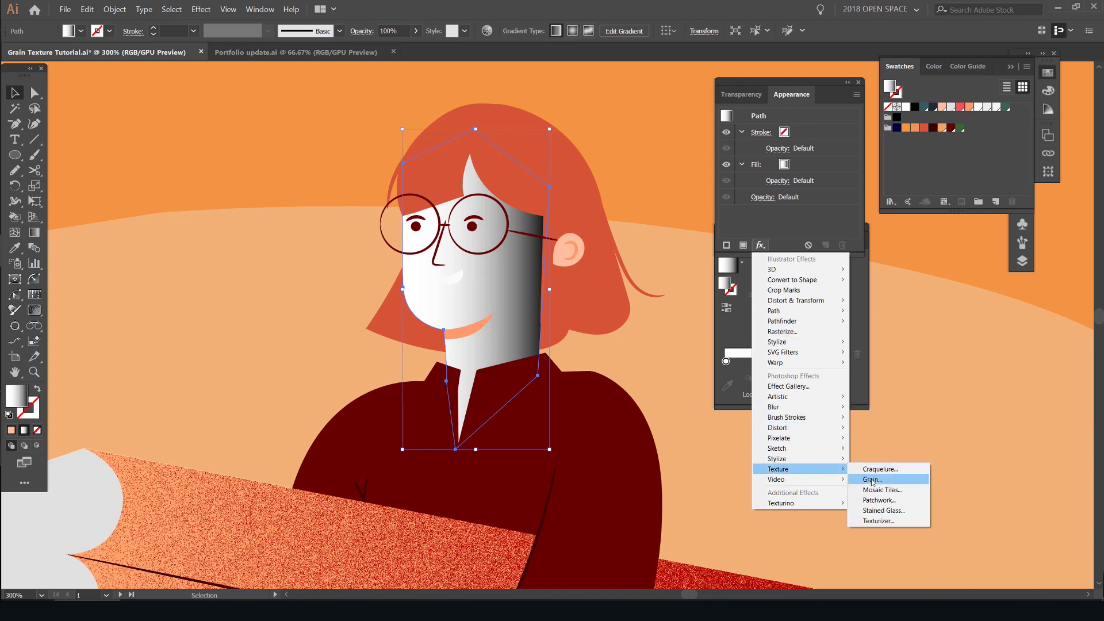
left_click(874, 479)
left_click(1041, 27)
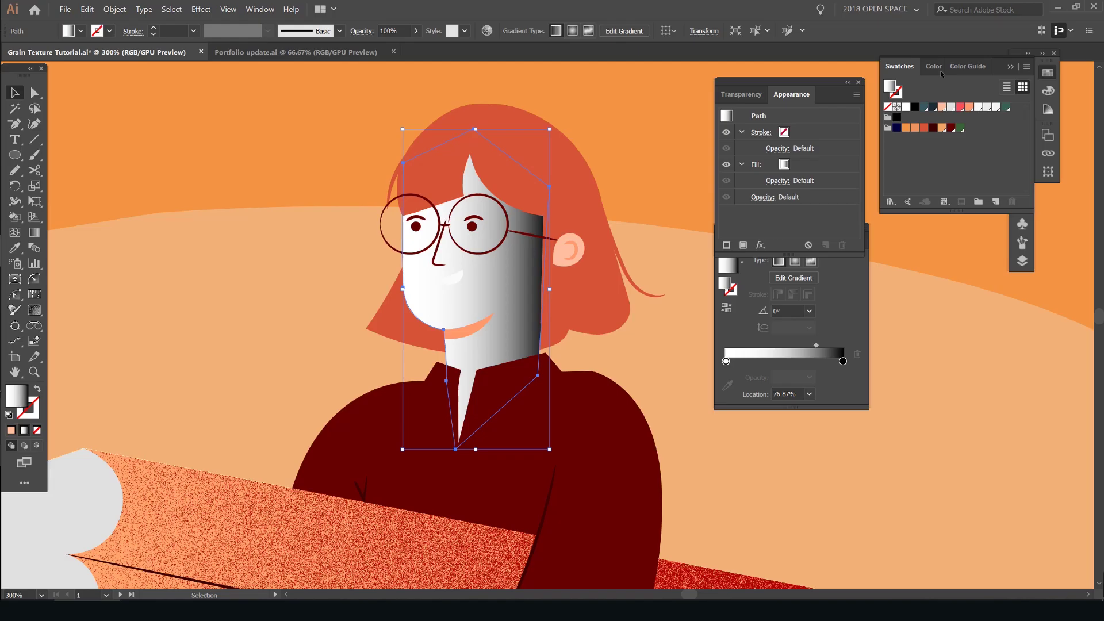
Step: Set the grained face shape's blend mode to Screen
left_click(745, 95)
left_click(748, 114)
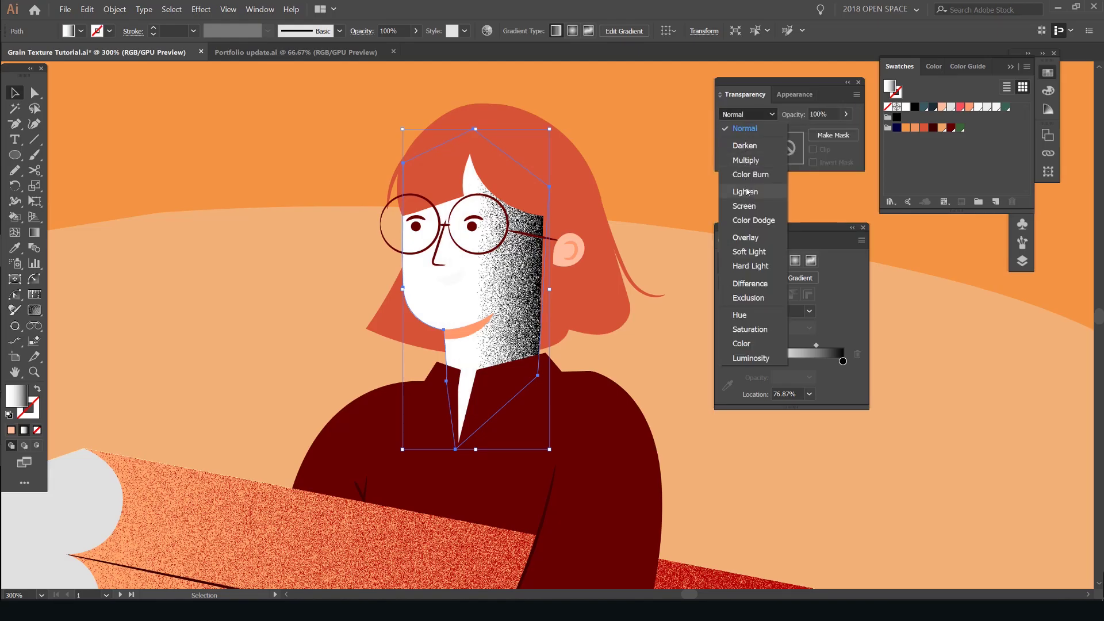
left_click(748, 206)
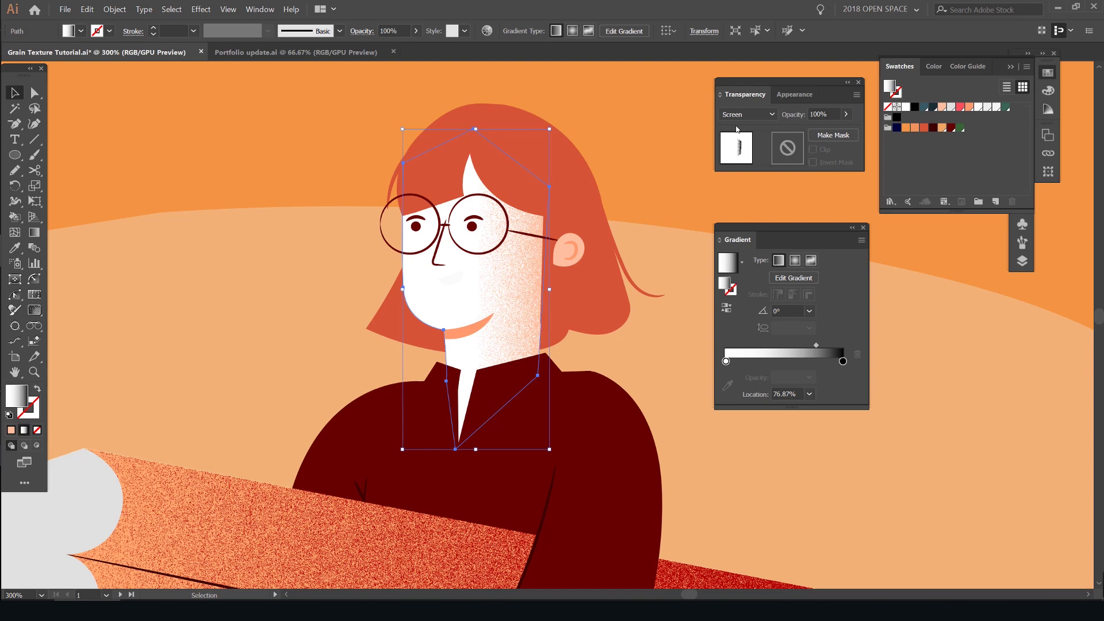
Step: Reverse the face gradient and narrow the highlight along the cheek, with the midpoint at 87% and the black stop at 21.03%
left_click(728, 311)
left_click_drag(751, 346, 826, 346)
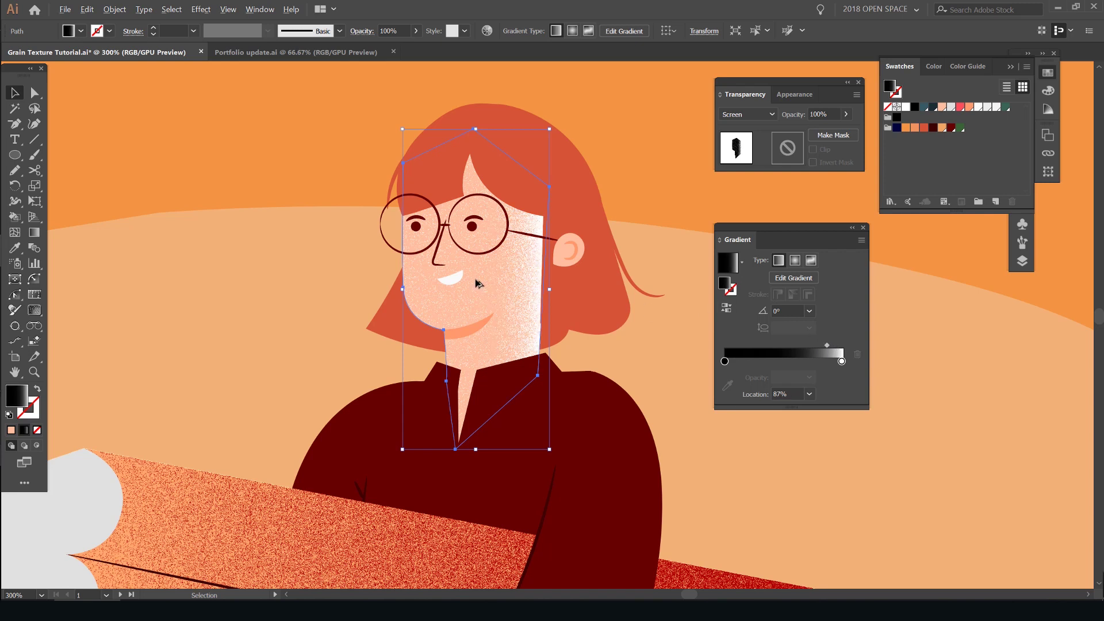
scroll(480, 288, "up", 3)
left_click_drag(724, 363, 786, 361)
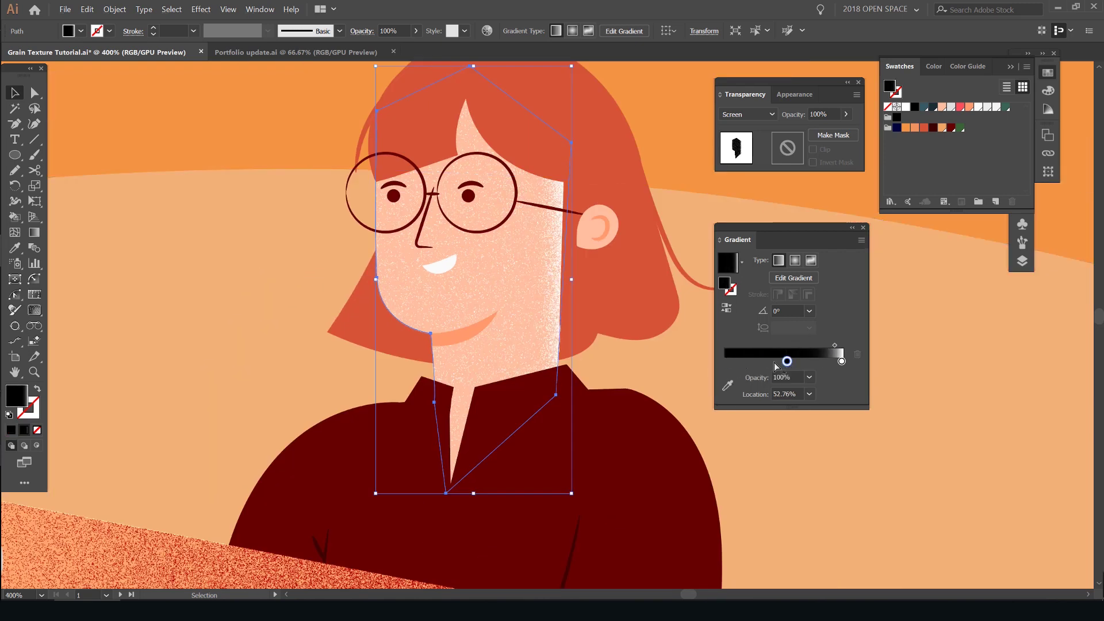
scroll(631, 254, "down", 5)
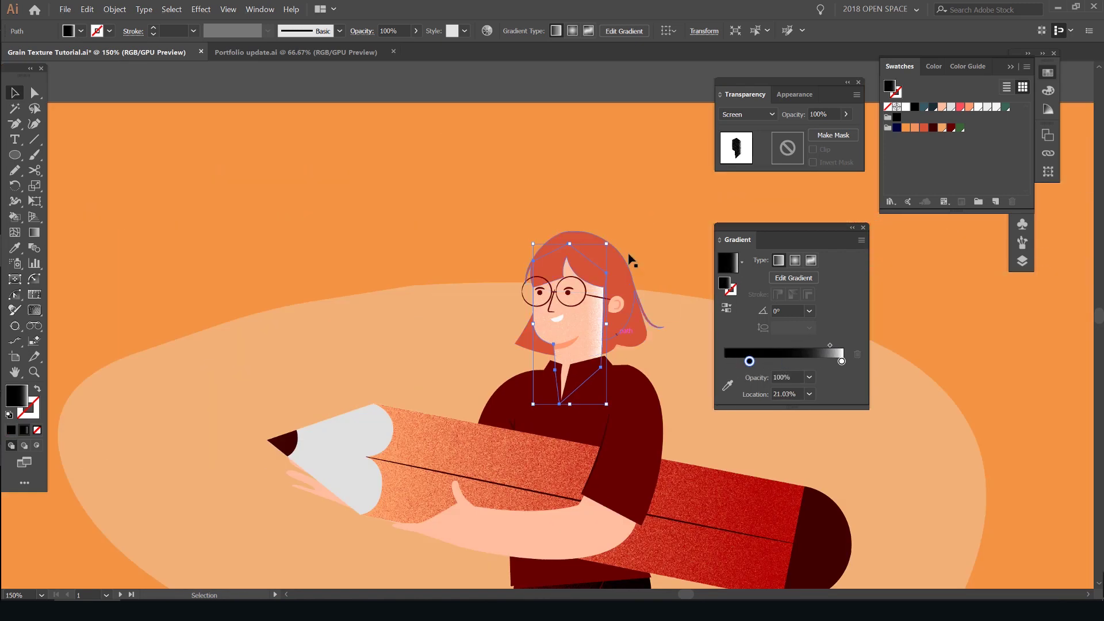
left_click(646, 202)
scroll(614, 260, "up", 5)
scroll(672, 221, "down", 7)
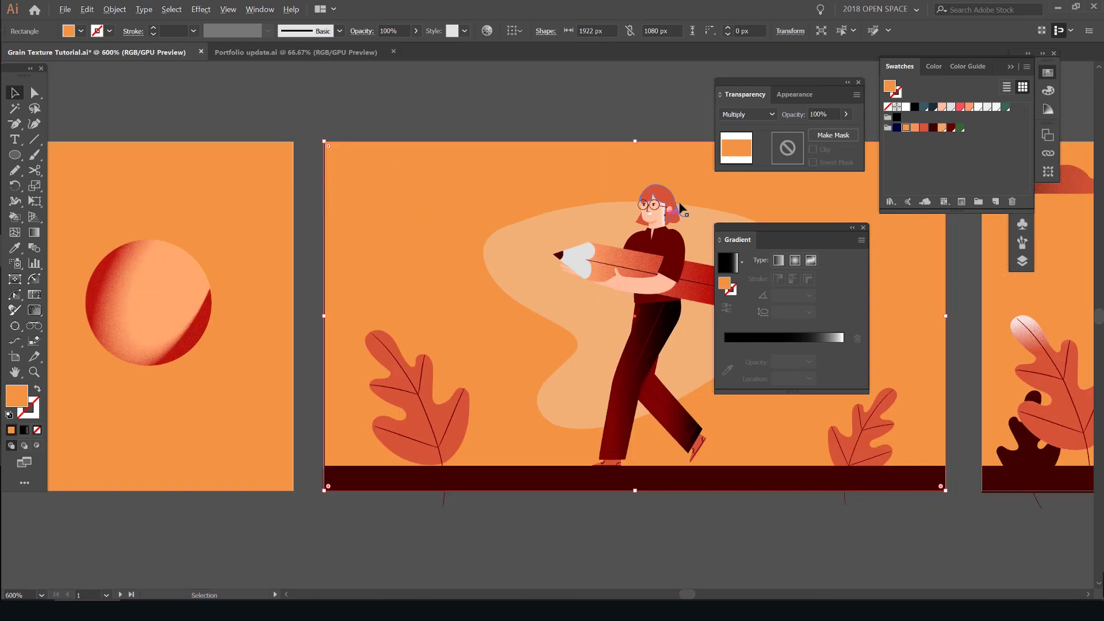
Step: Fill the arm shape with the linear gradient, shift its black stop and midpoint, and reverse it to run white to black
scroll(650, 214, "up", 4)
scroll(667, 242, "down", 3)
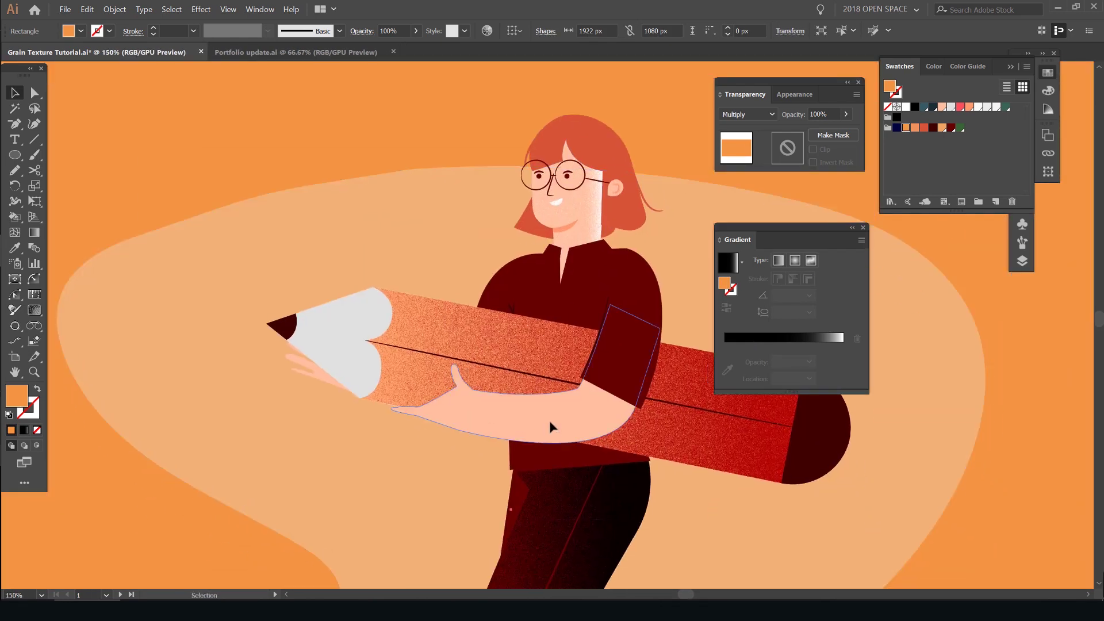
left_click(588, 435)
left_click_drag(589, 433, 614, 422)
key("ctrl+z")
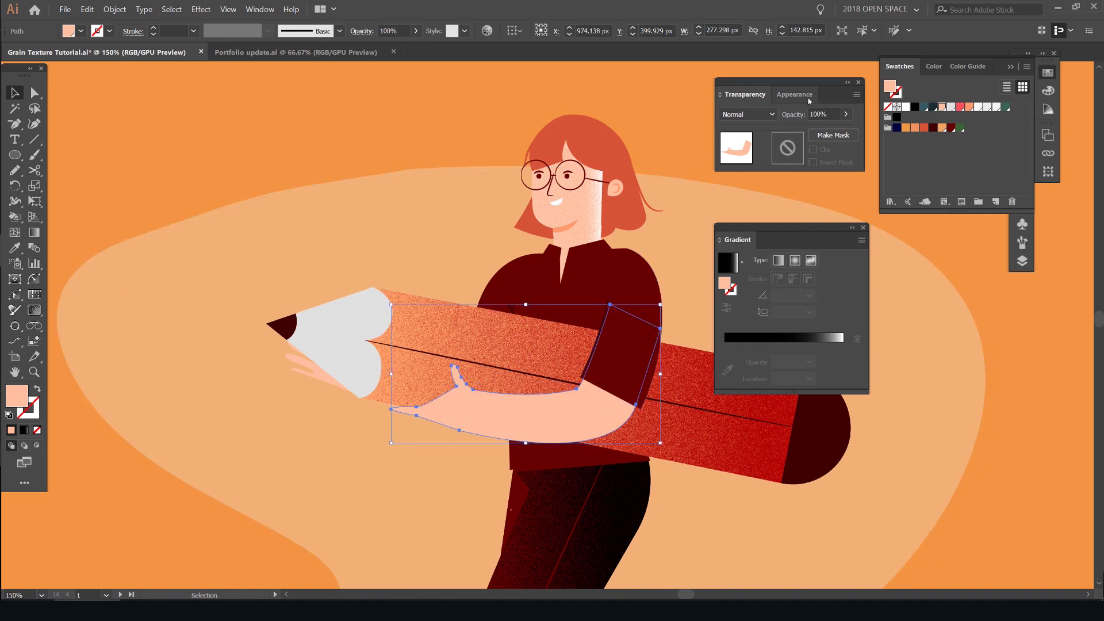
left_click(767, 338)
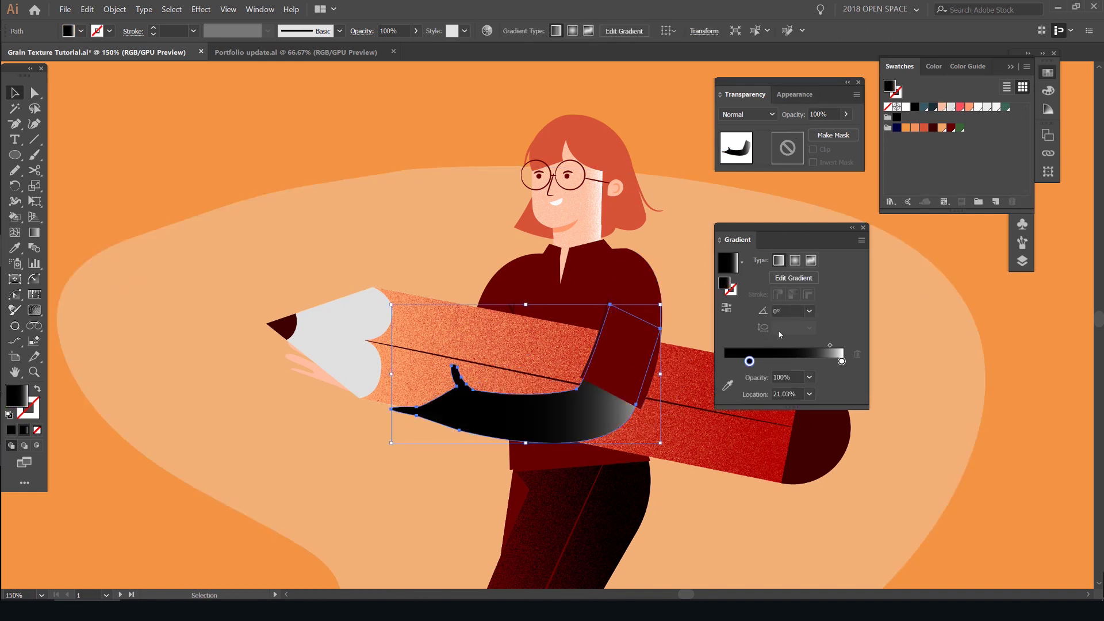
left_click_drag(749, 361, 731, 362)
left_click_drag(827, 346, 788, 346)
left_click(727, 308)
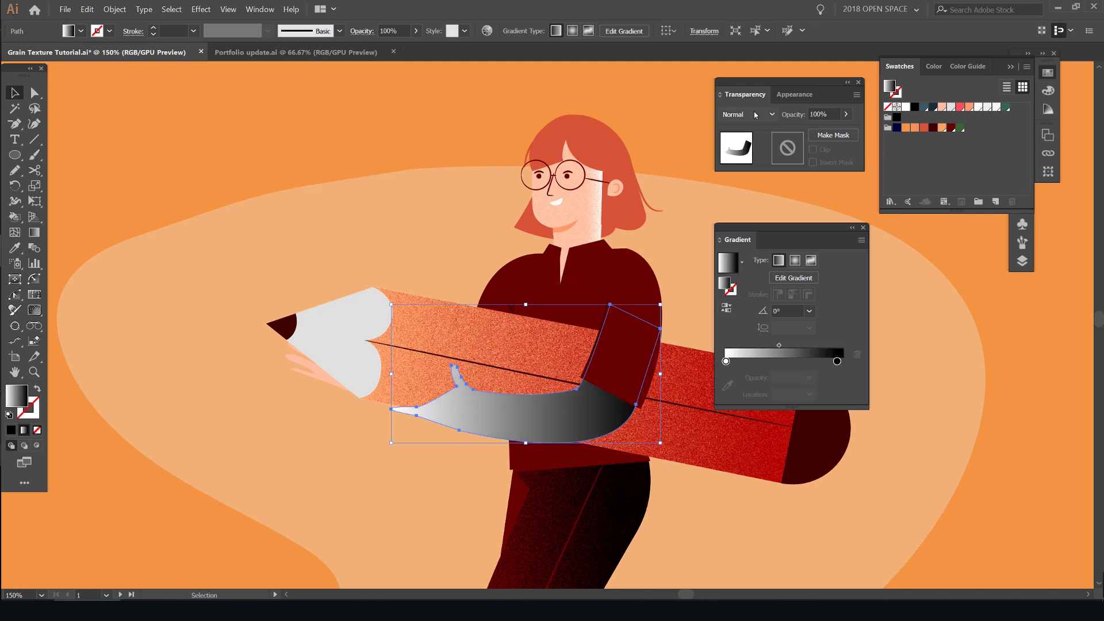
Step: Add the Grain effect to the arm with intensity 42, contrast 23 and the Stippled grain type
left_click(793, 95)
left_click(761, 246)
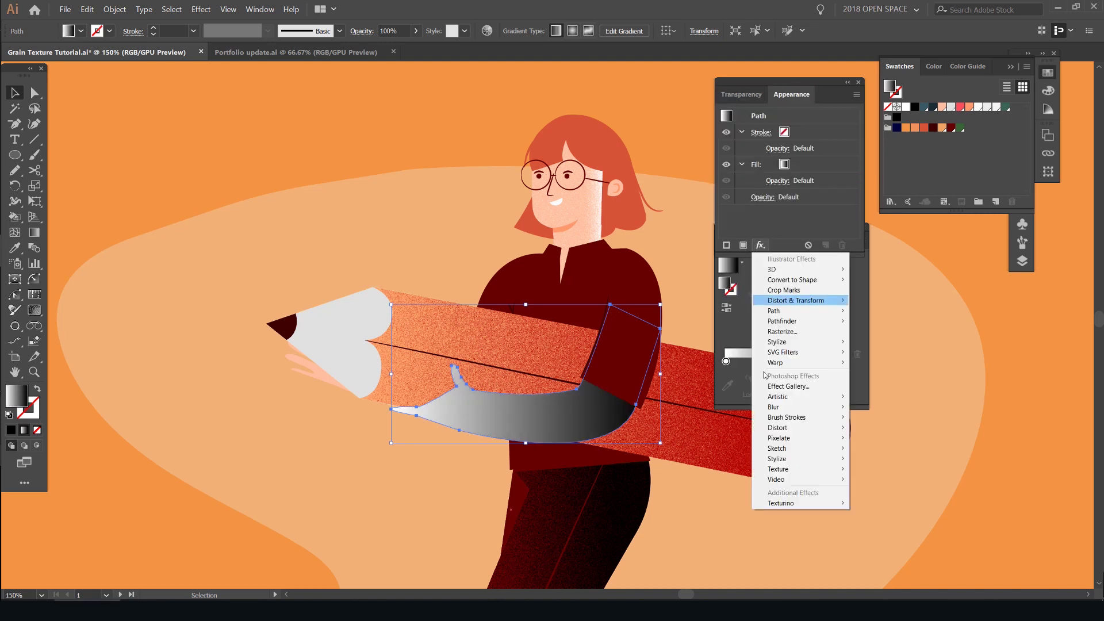
mouse_move(817, 469)
left_click(866, 479)
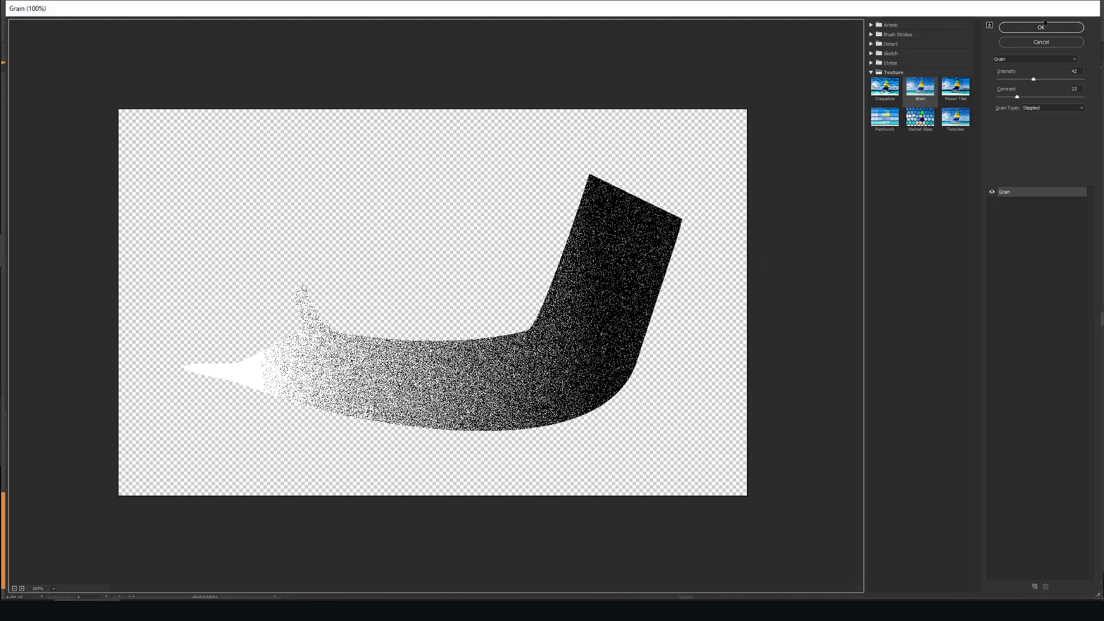
left_click(1044, 24)
Step: Set the grained arm's blend mode to Screen
left_click(750, 95)
left_click(748, 115)
left_click(747, 211)
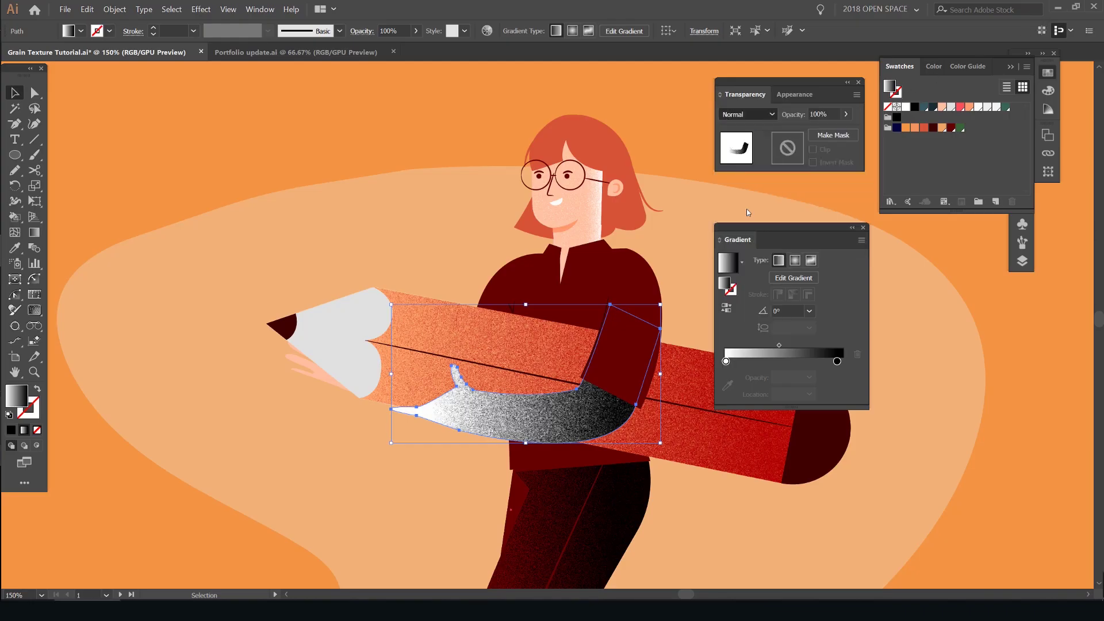
Step: Reverse the arm's gradient to run black to white and move its midpoint to 86.24%
left_click(727, 308)
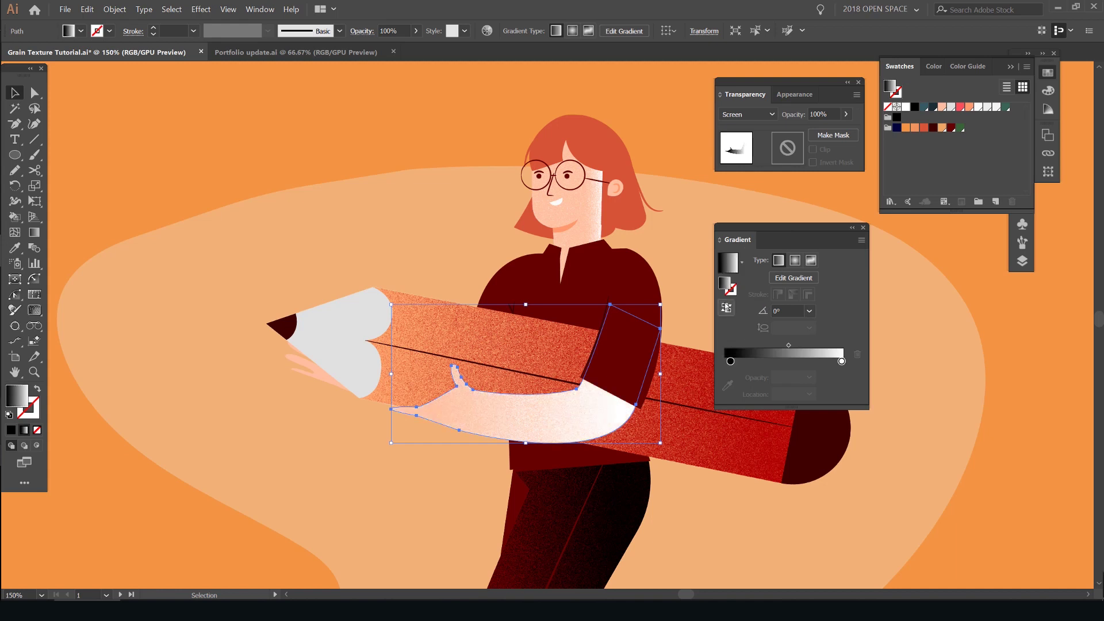
left_click_drag(788, 348, 826, 346)
scroll(671, 348, "down", 2)
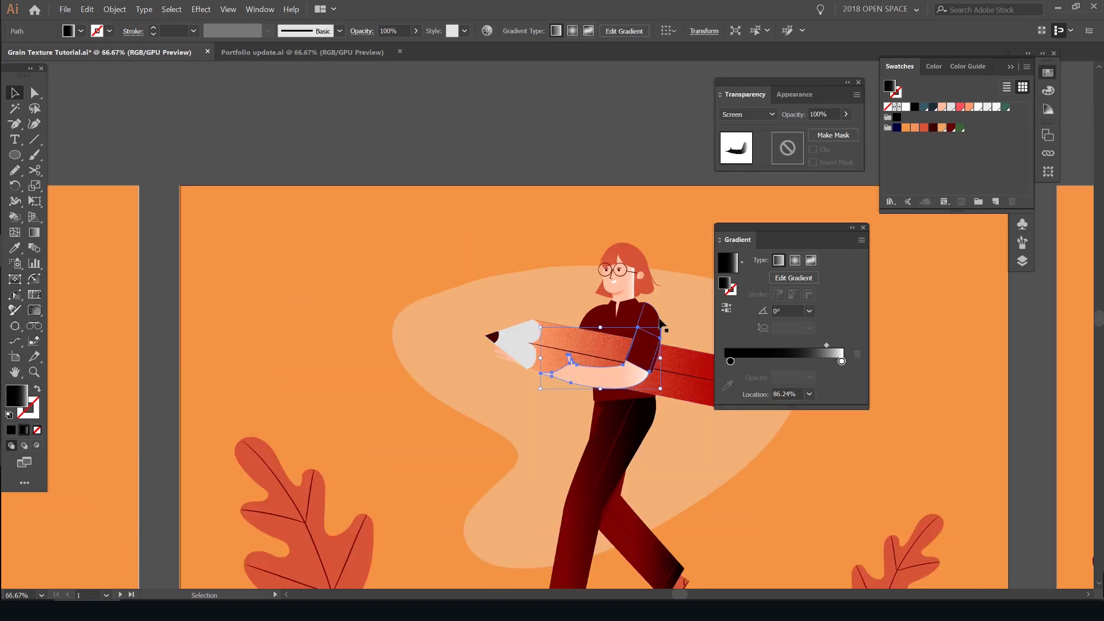
Step: Recolour the large background blob behind the character with the dark green swatch
left_click(625, 141)
scroll(616, 144, "down", 2)
left_click_drag(616, 147, 543, 139)
scroll(577, 218, "up", 3)
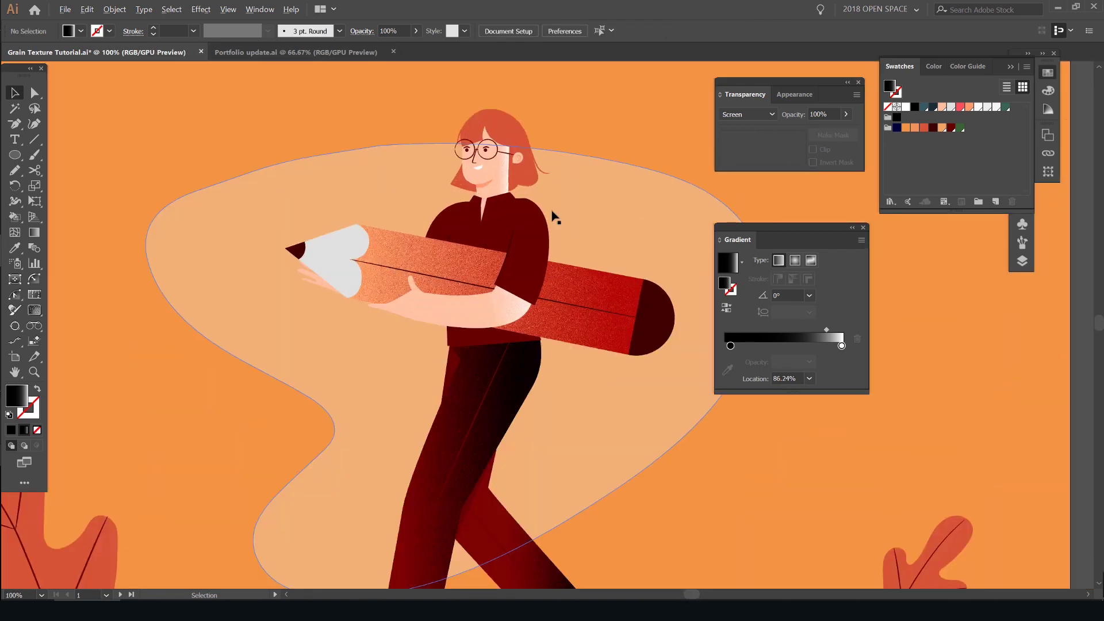
left_click(584, 205)
left_click(960, 129)
scroll(648, 115, "down", 2)
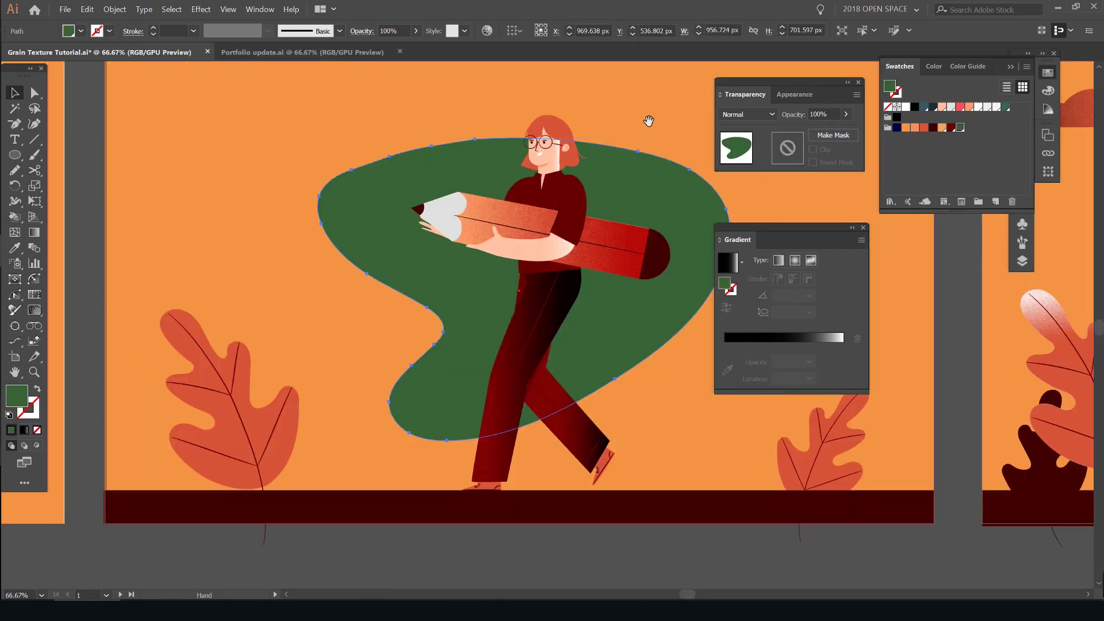
Step: Lock the orange background rectangle of the artboard
scroll(562, 227, "up", 4)
left_click(488, 247)
left_click(480, 244)
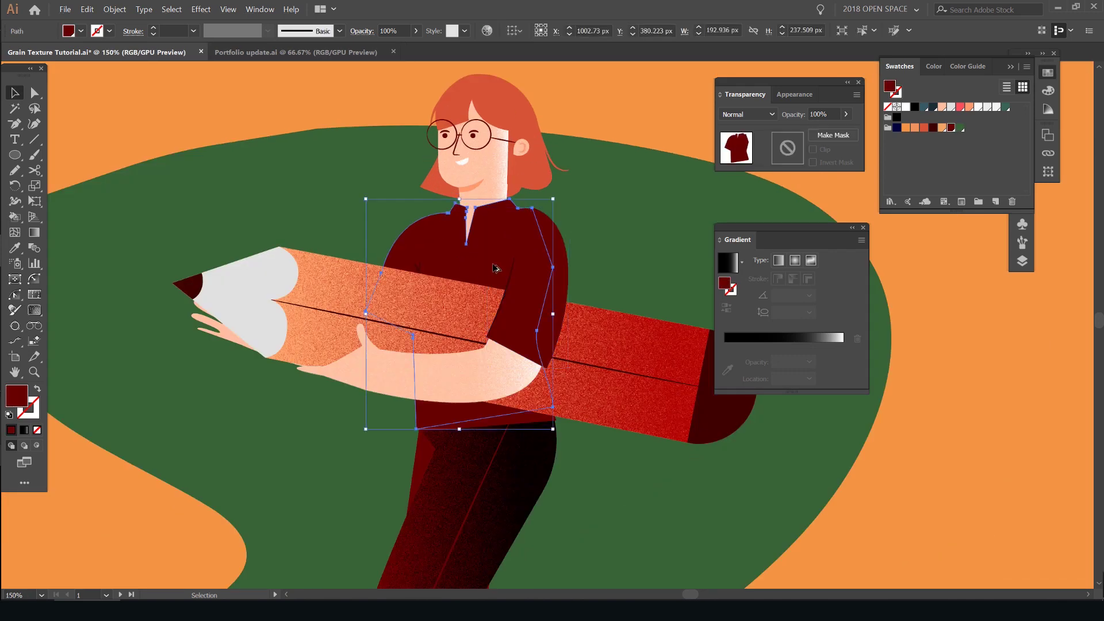
scroll(494, 267, "down", 2)
left_click(603, 178)
key("ctrl+2")
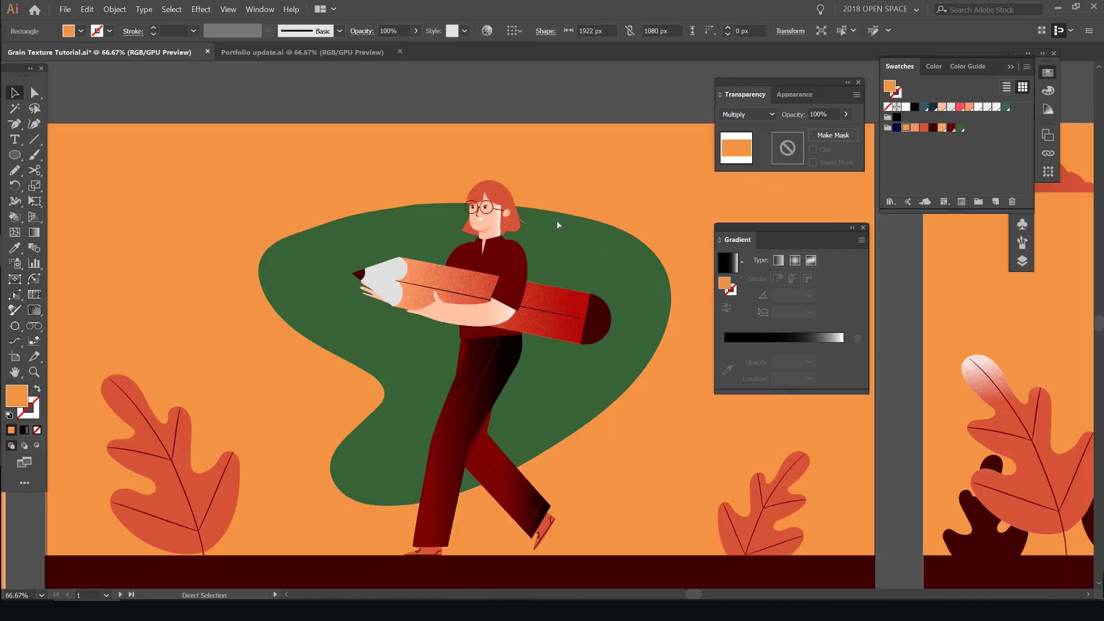
key("ctrl+z")
Step: Duplicate the green blob in place and fill the copy with a radial black-to-white gradient, its midpoint at 13%
left_click(626, 230)
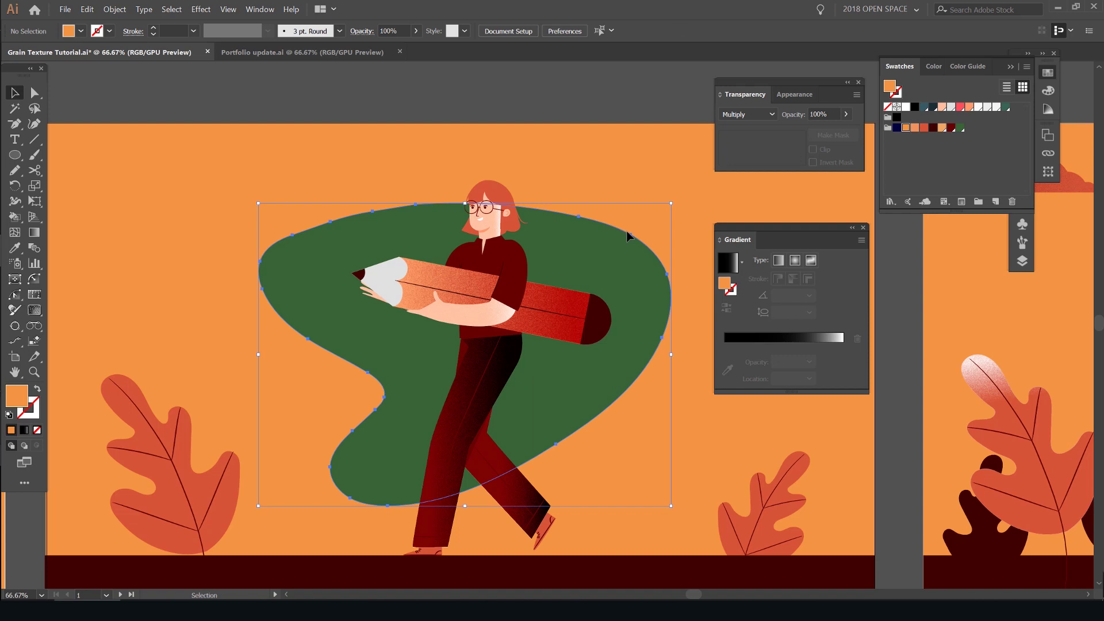
scroll(612, 237, "up", 2)
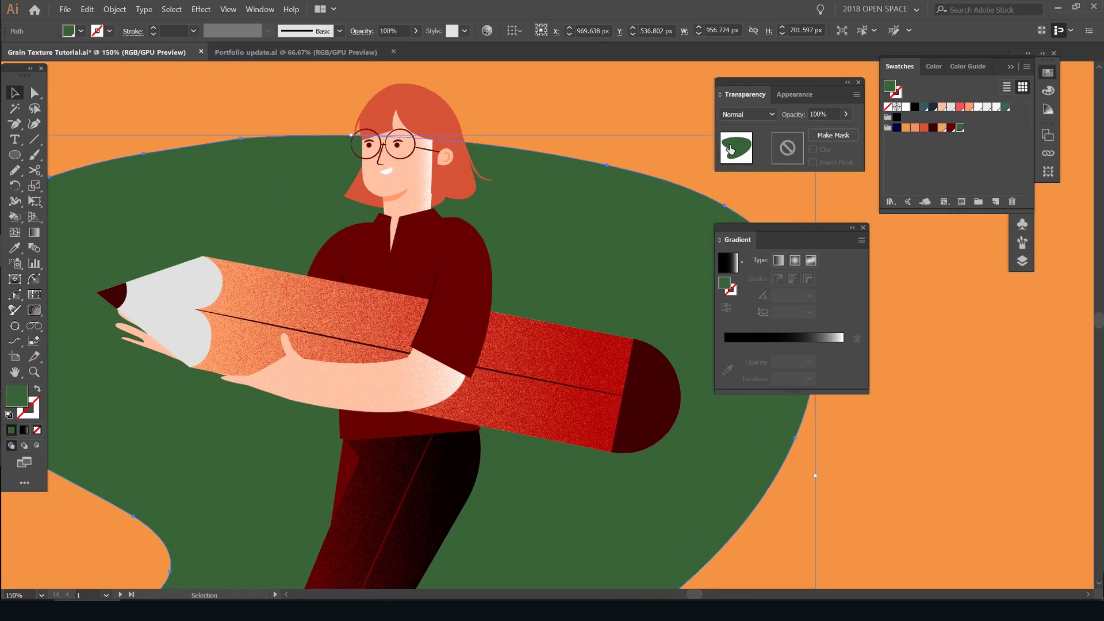
left_click(764, 340)
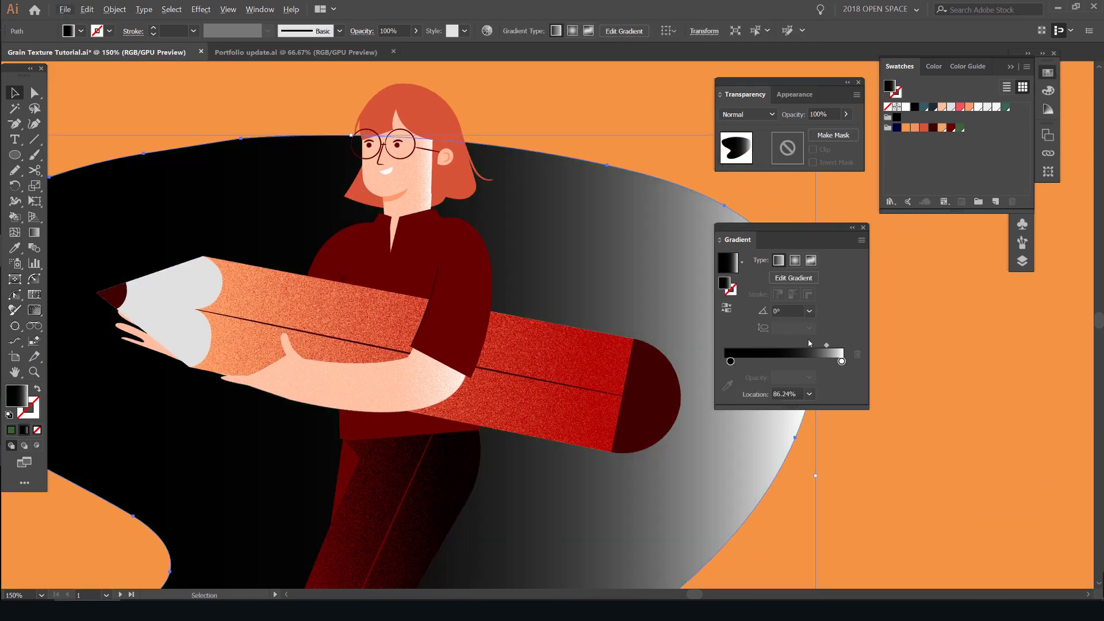
left_click_drag(826, 345, 764, 345)
left_click(796, 261)
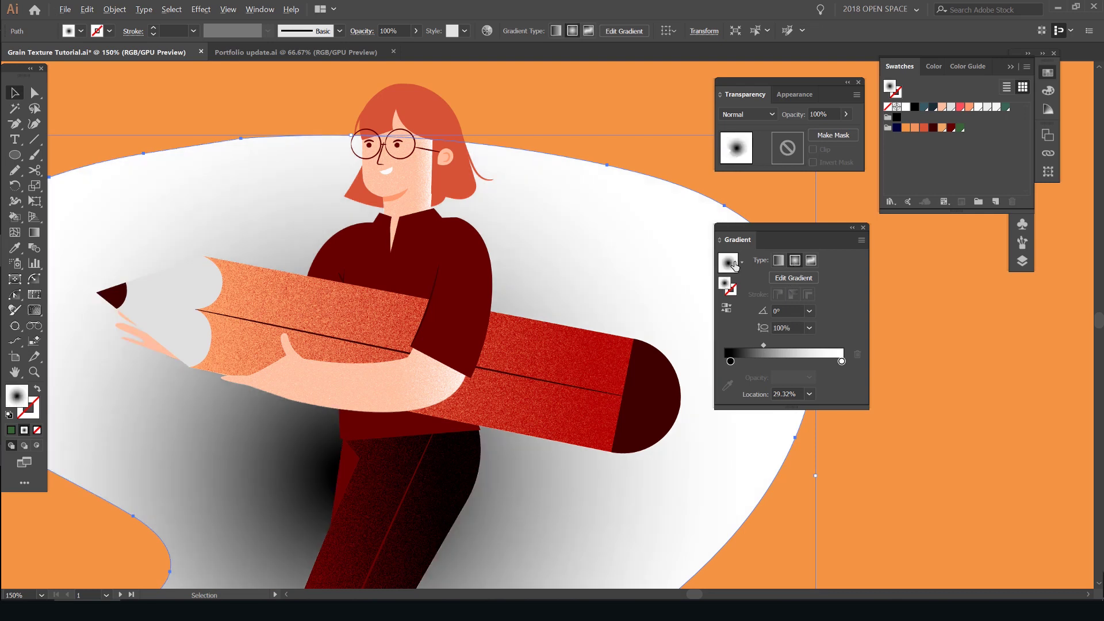
left_click_drag(764, 346, 732, 358)
scroll(611, 306, "down", 2)
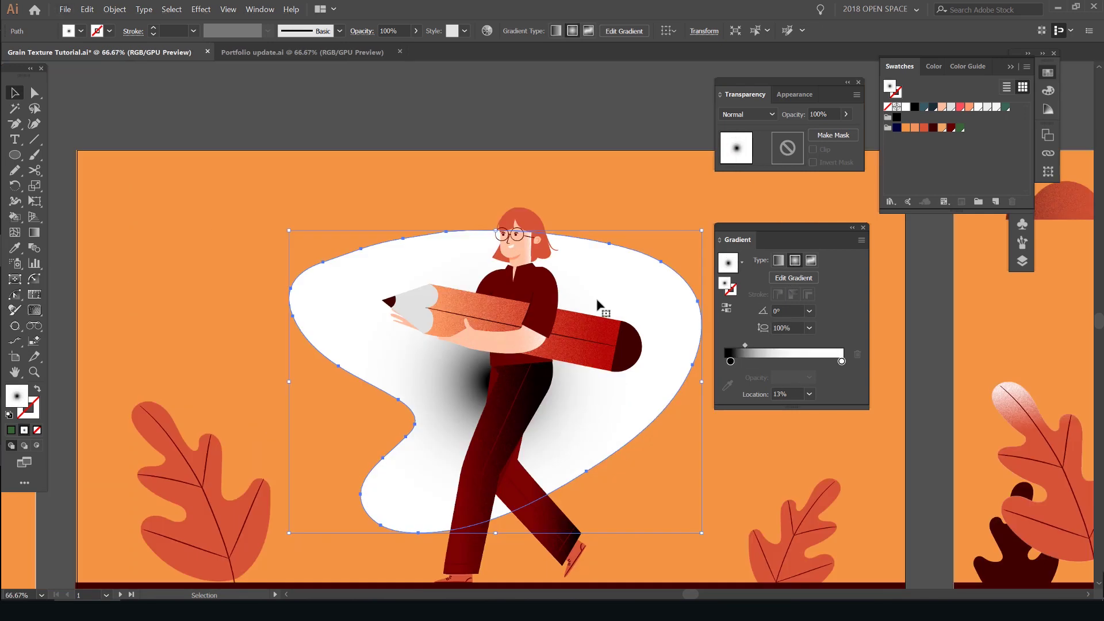
Step: Flatten the blob's radial gradient to a 65.3% aspect ratio, reverse it to run white to black, and move its midpoint to 87%
key("g")
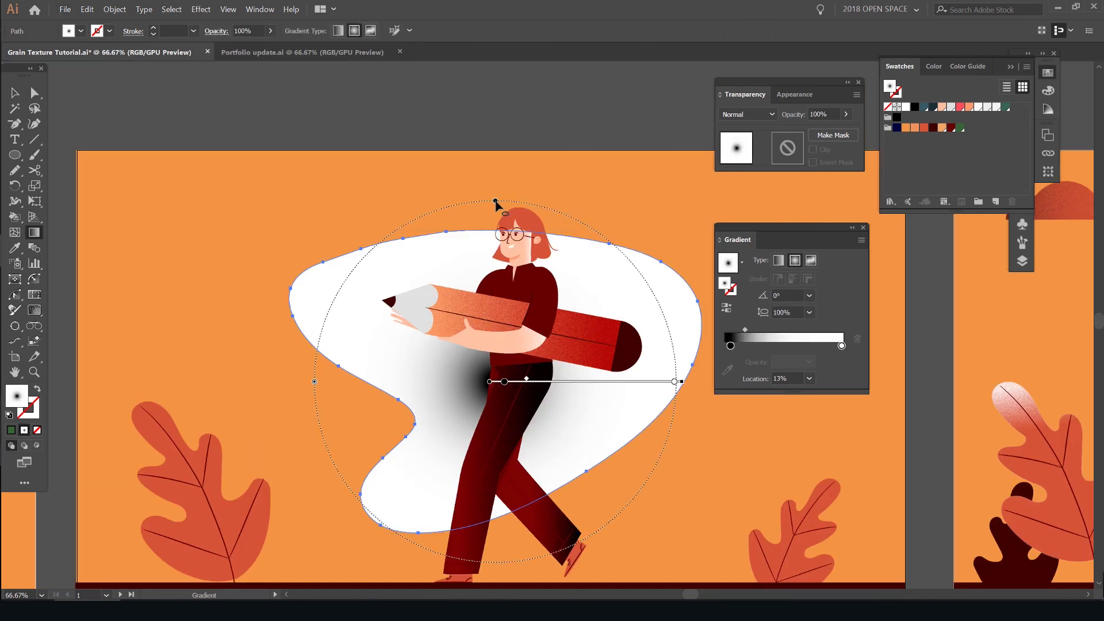
left_click_drag(496, 203, 496, 264)
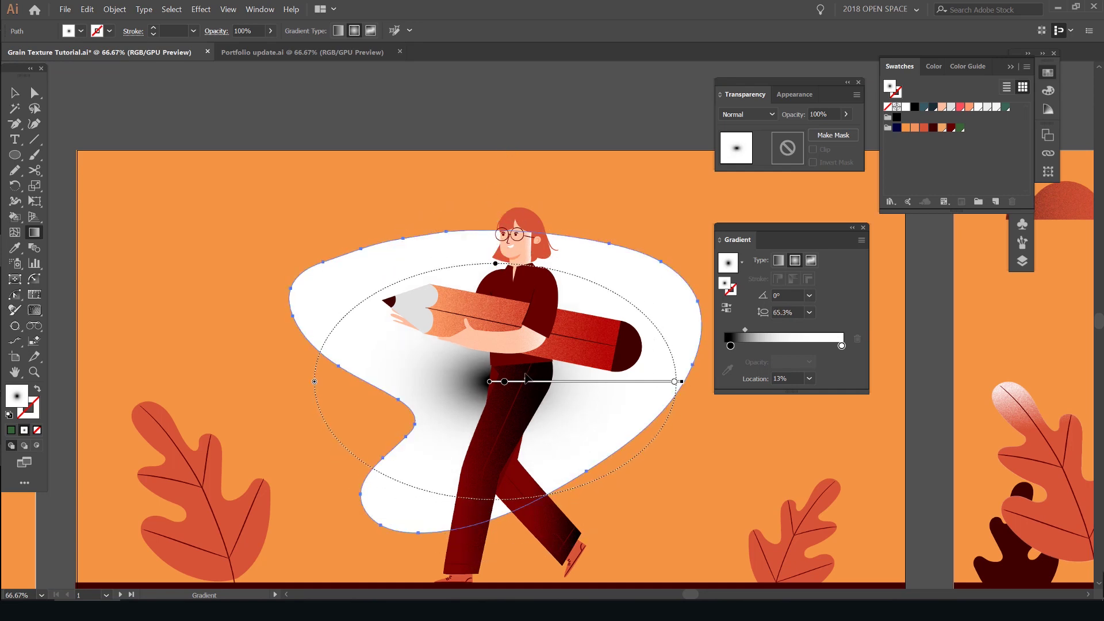
left_click_drag(526, 380, 624, 379)
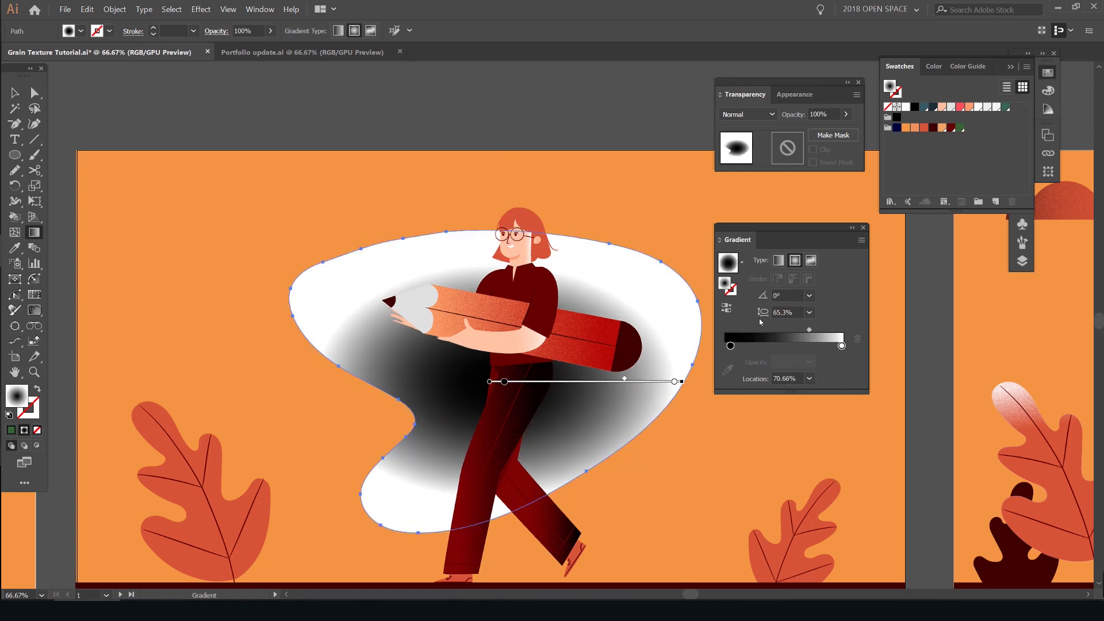
left_click(727, 309)
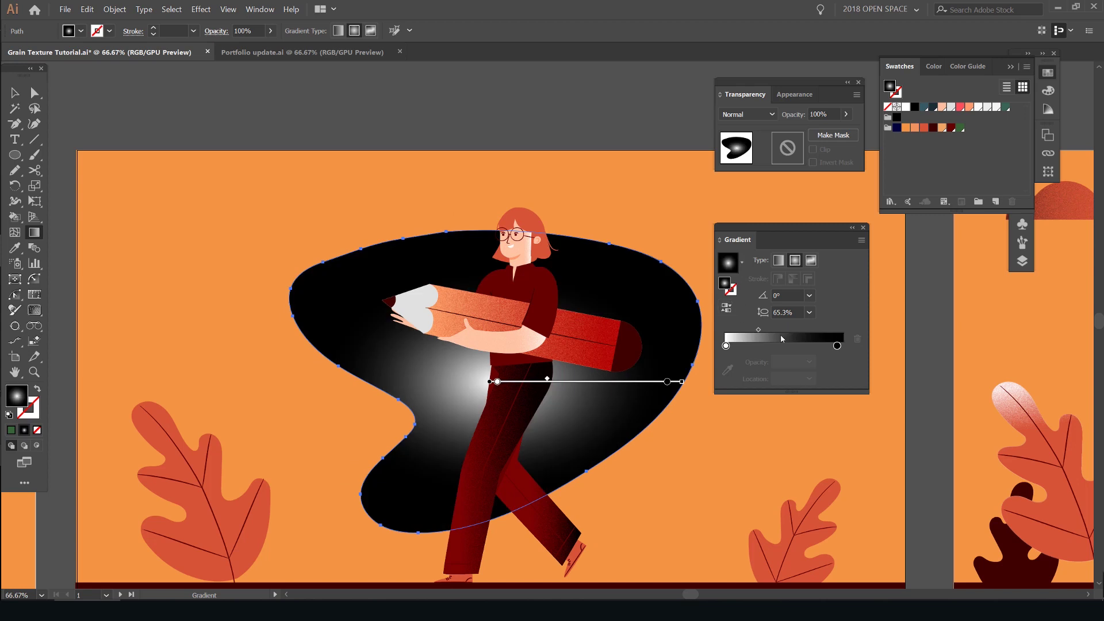
left_click_drag(758, 329, 823, 329)
Step: Add the Grain effect to the gradient blob with intensity 42, contrast 23 and the Stippled grain type
key("shift+F6")
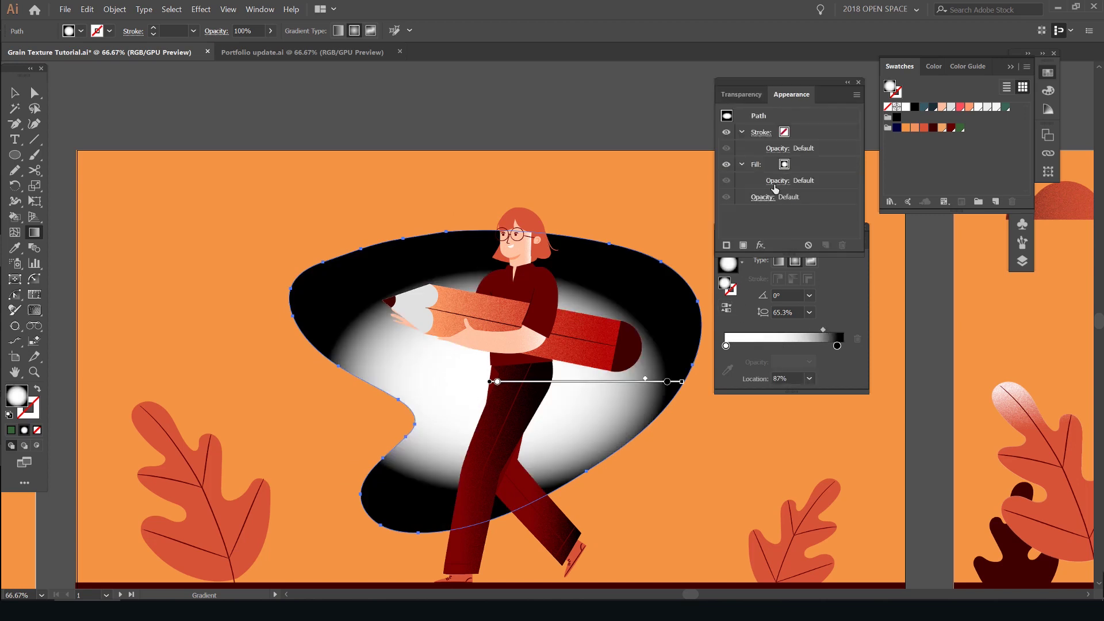
left_click(761, 246)
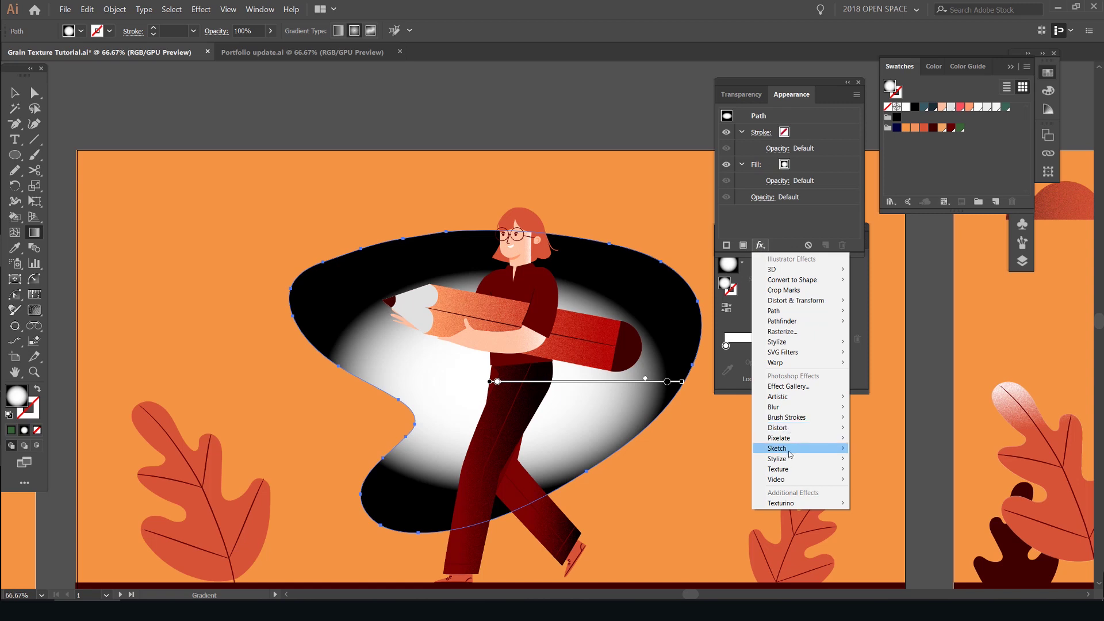
mouse_move(785, 470)
left_click(862, 480)
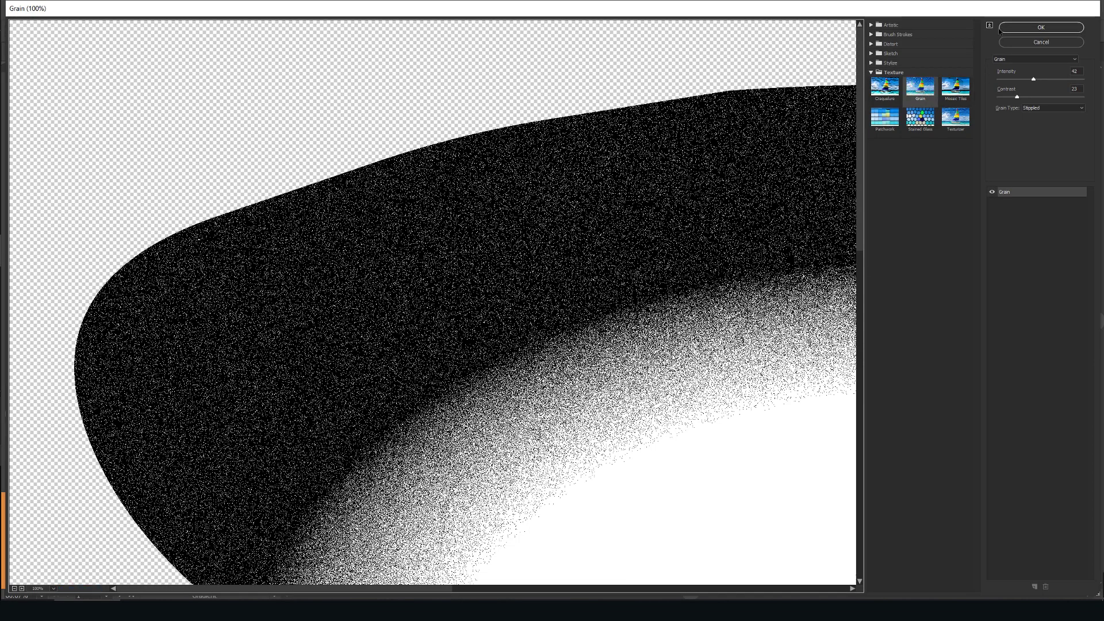
left_click(1001, 29)
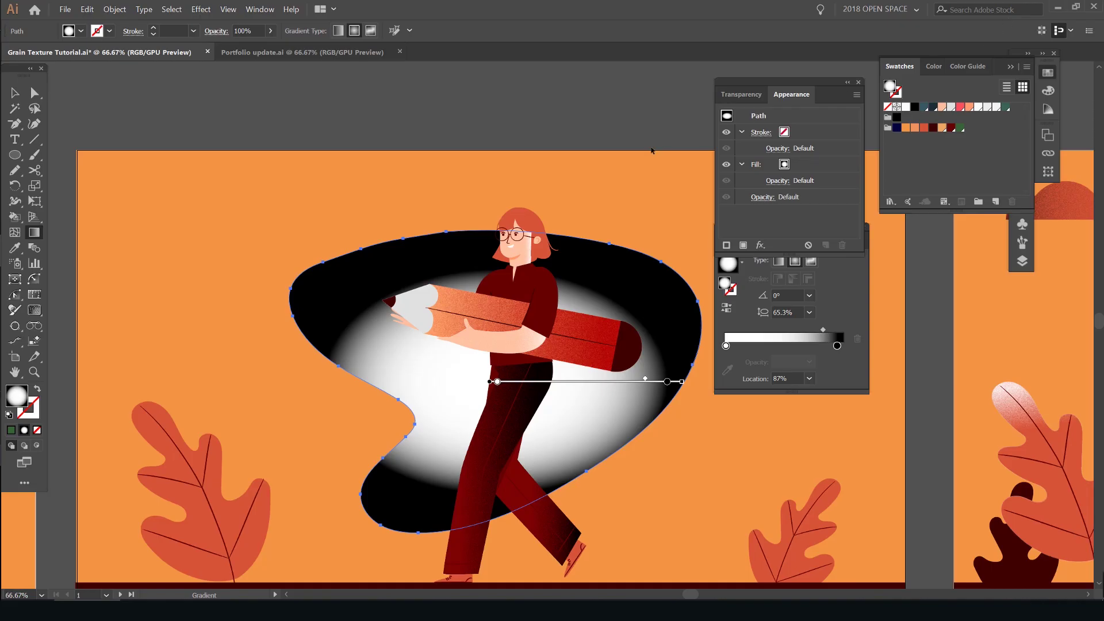
Step: Set the grained blob's blend mode to Multiply
left_click(741, 94)
left_click(747, 114)
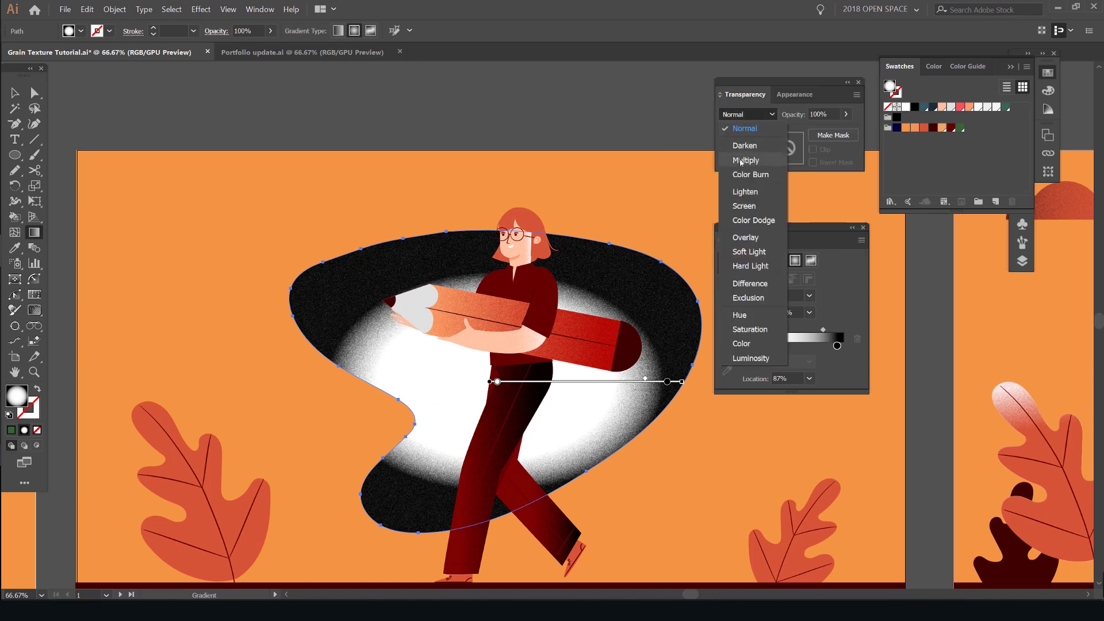
left_click(741, 162)
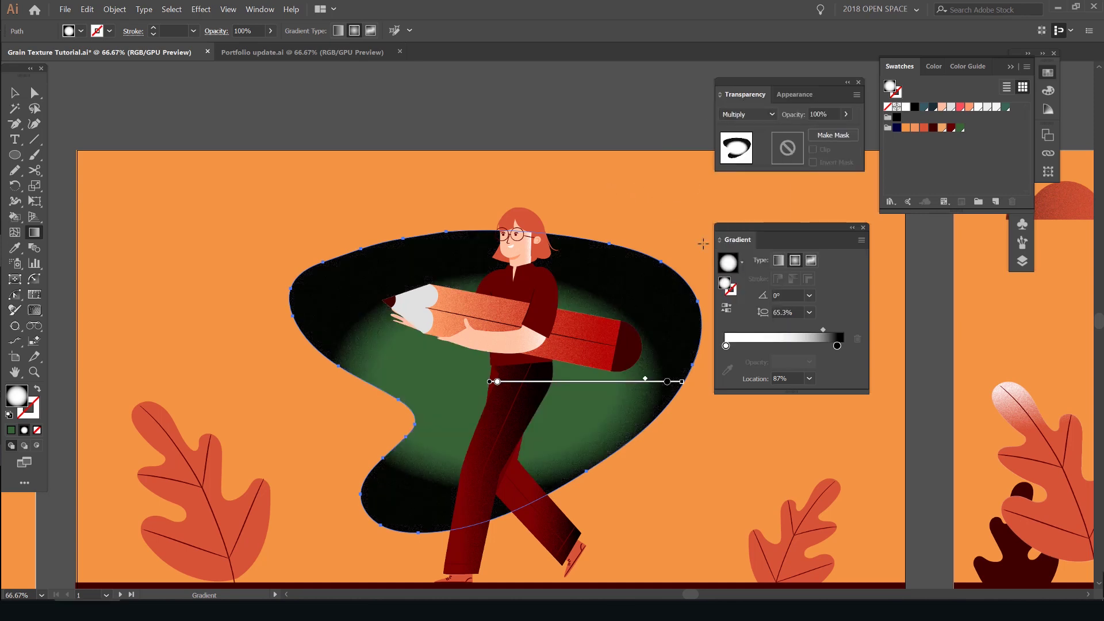
Step: Move the blob gradient's black stop to 100% and stretch the gradient's aspect ratio to 115.8%
left_click_drag(823, 330, 845, 347)
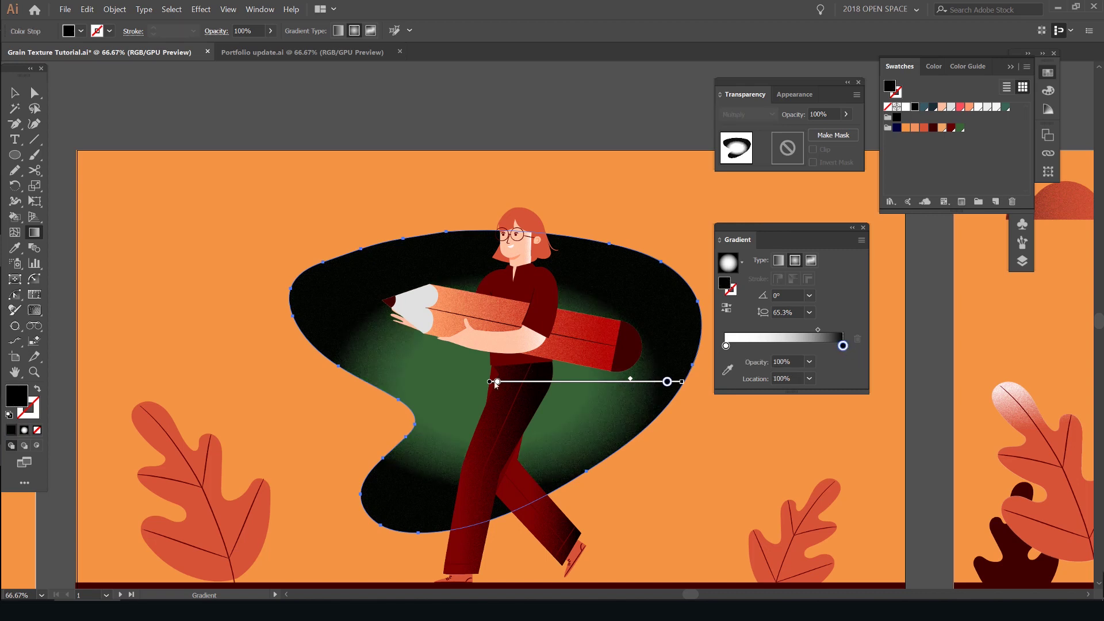
left_click_drag(517, 382, 518, 382)
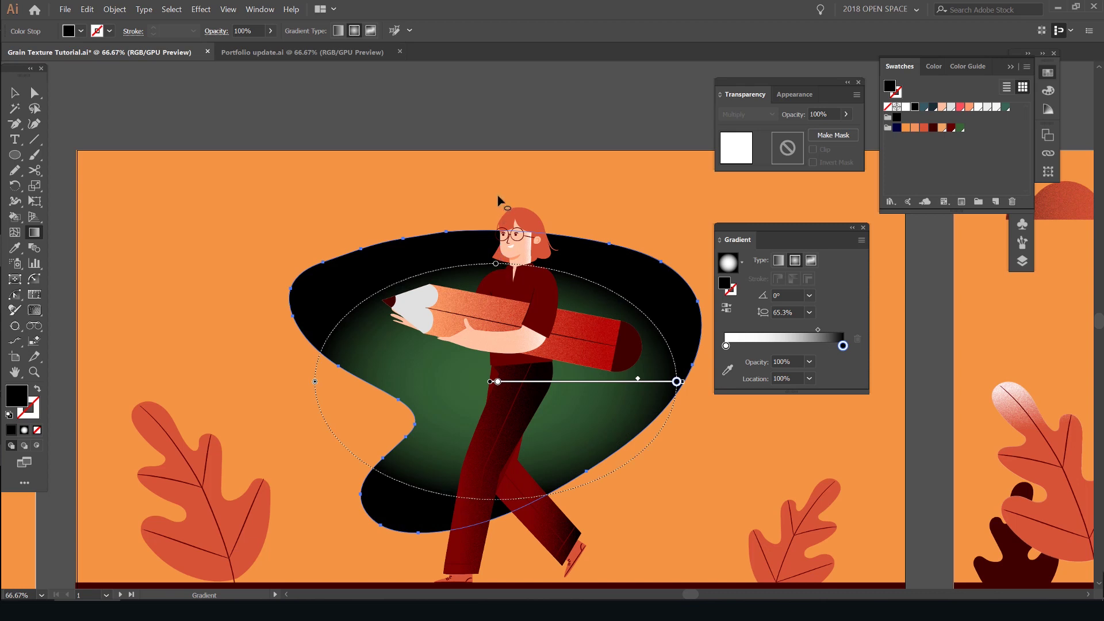
left_click_drag(499, 197, 496, 173)
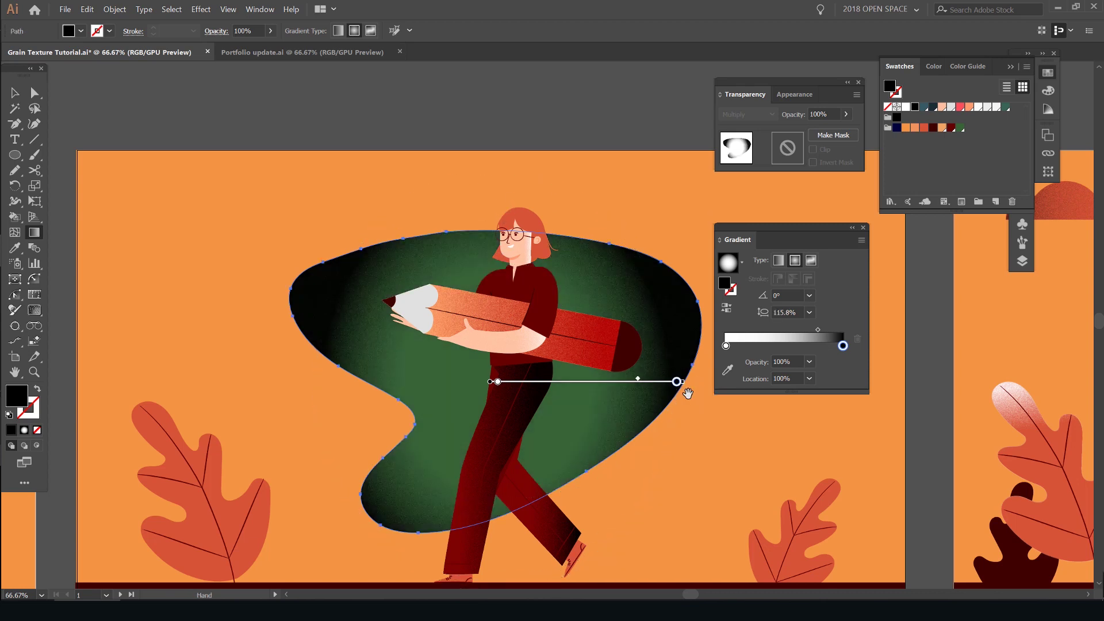
Step: Rotate the blob's radial gradient to -9.5° and enlarge its radius beyond the blob's side edges
left_click_drag(683, 390, 586, 360)
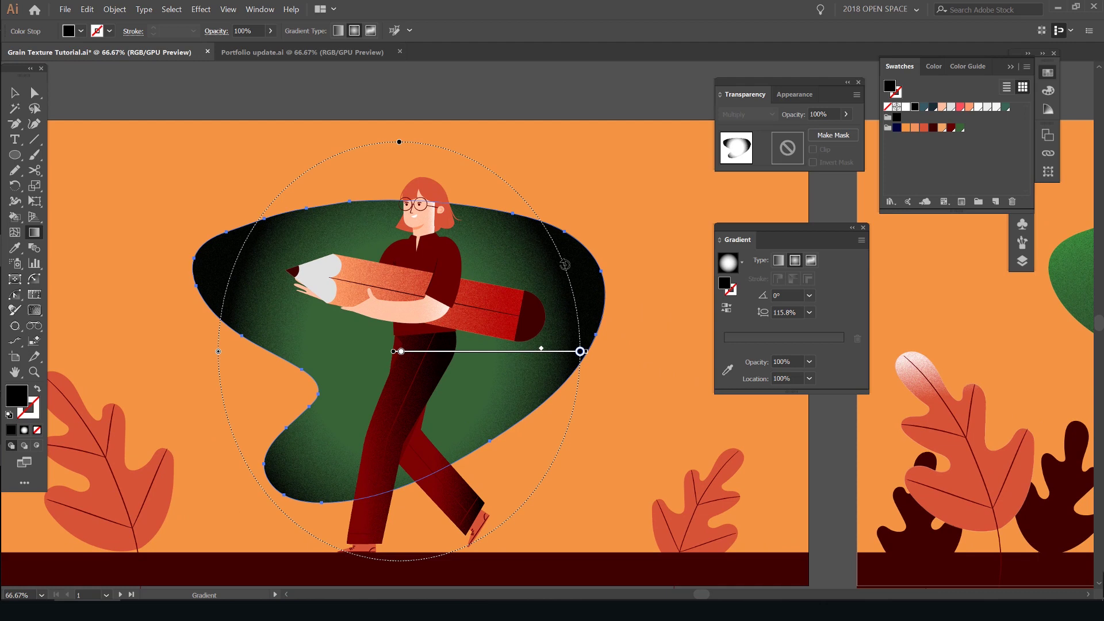
left_click_drag(272, 355, 216, 352)
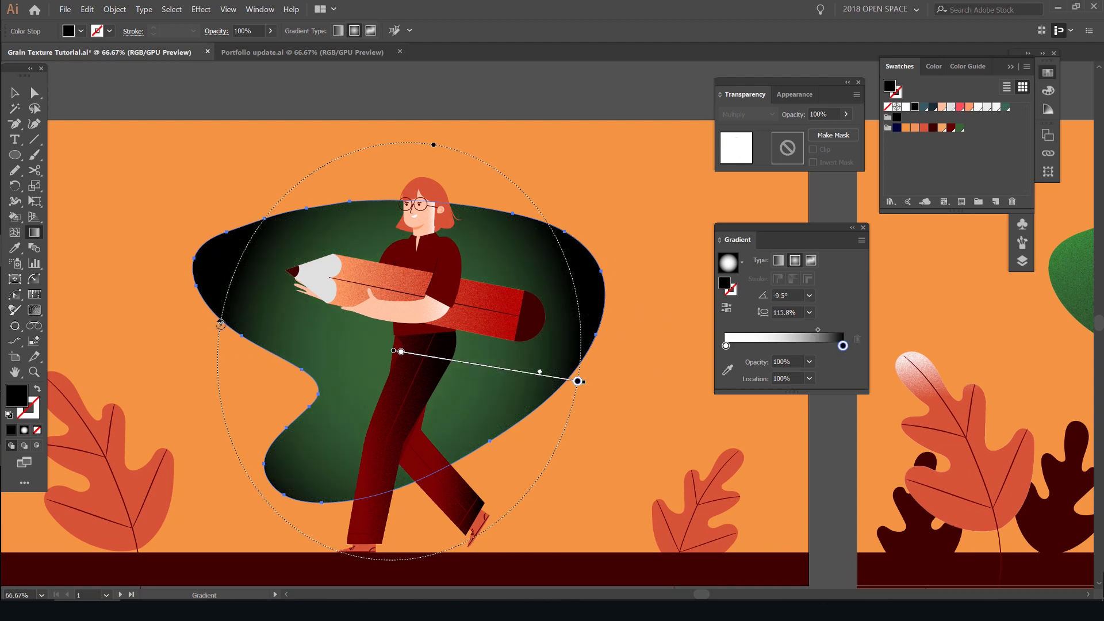
left_click_drag(164, 278, 193, 283)
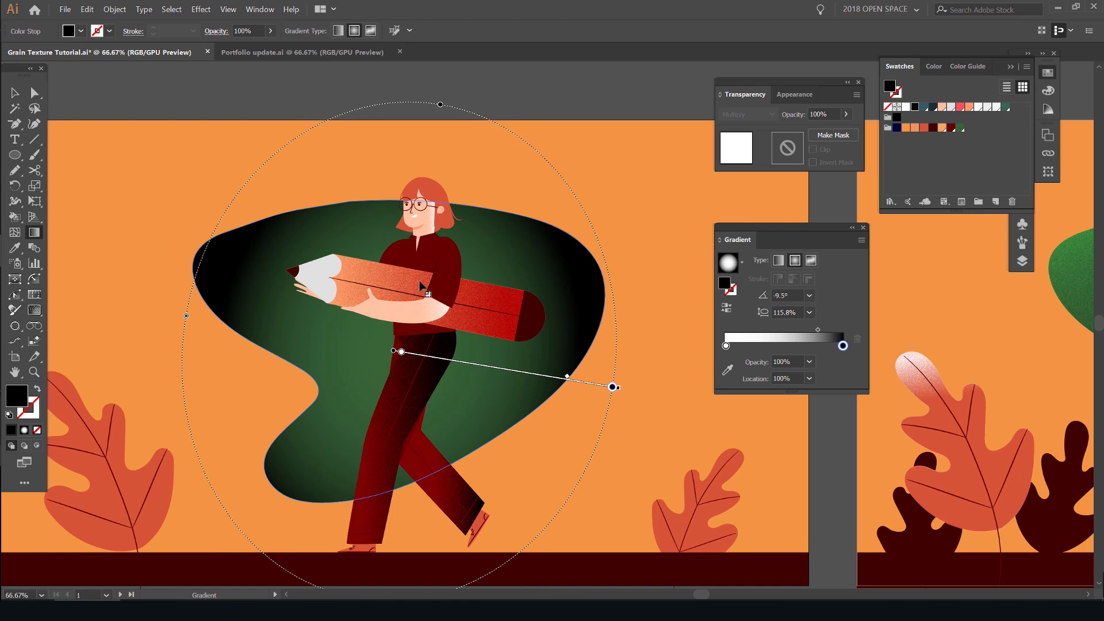
scroll(620, 265, "up", 2)
scroll(477, 257, "down", 6)
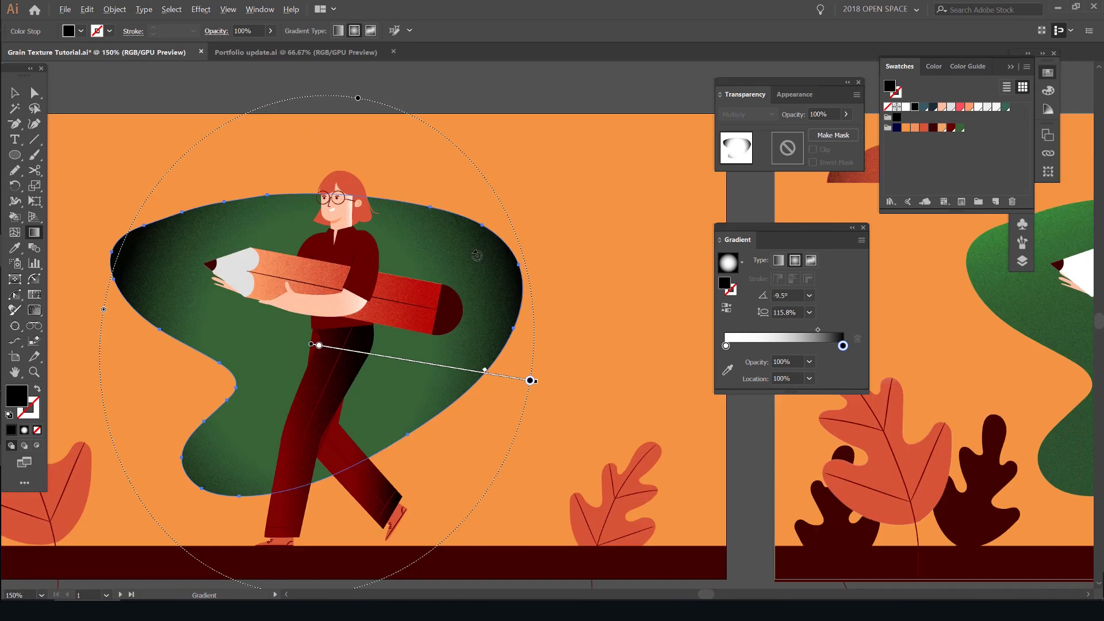
key("v")
left_click(490, 180)
scroll(415, 222, "up", 2)
scroll(468, 219, "up", 1)
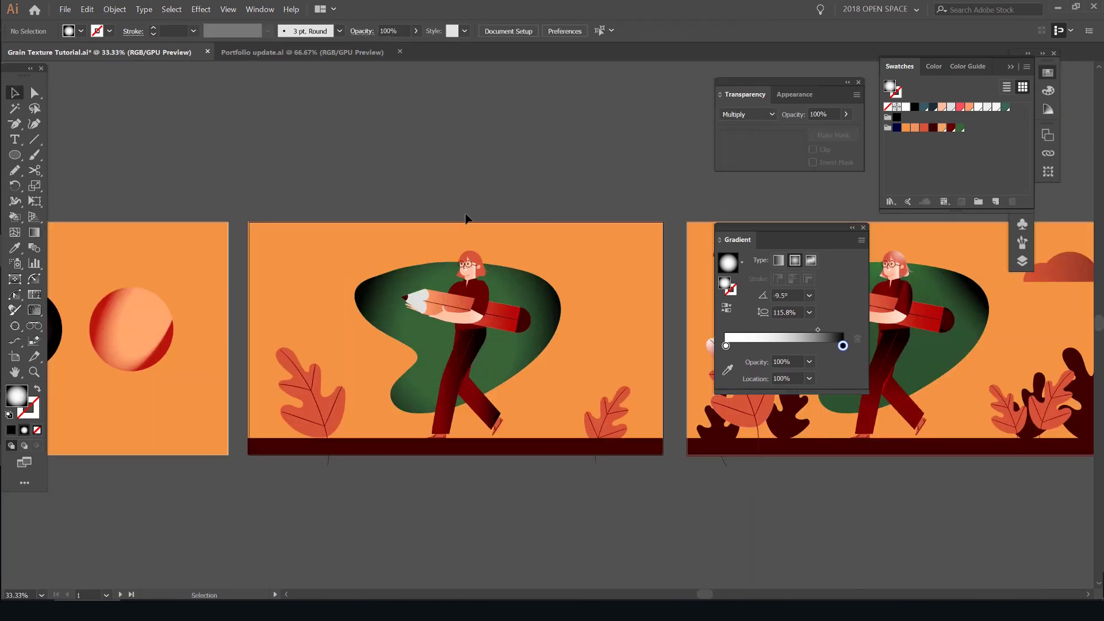
left_click(385, 286)
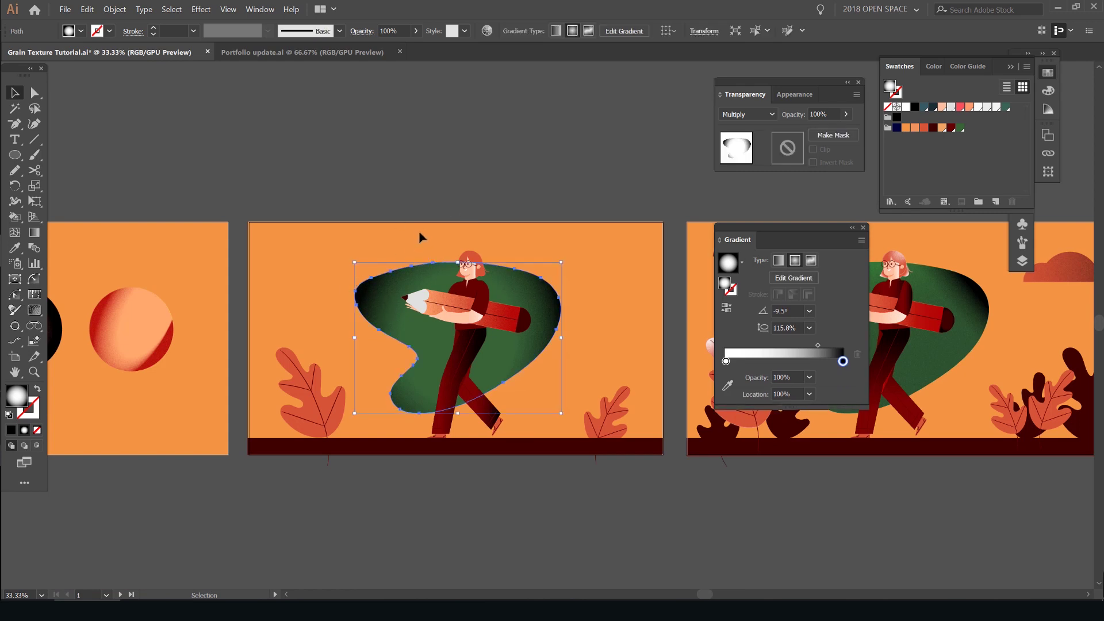
key("ctrl+c")
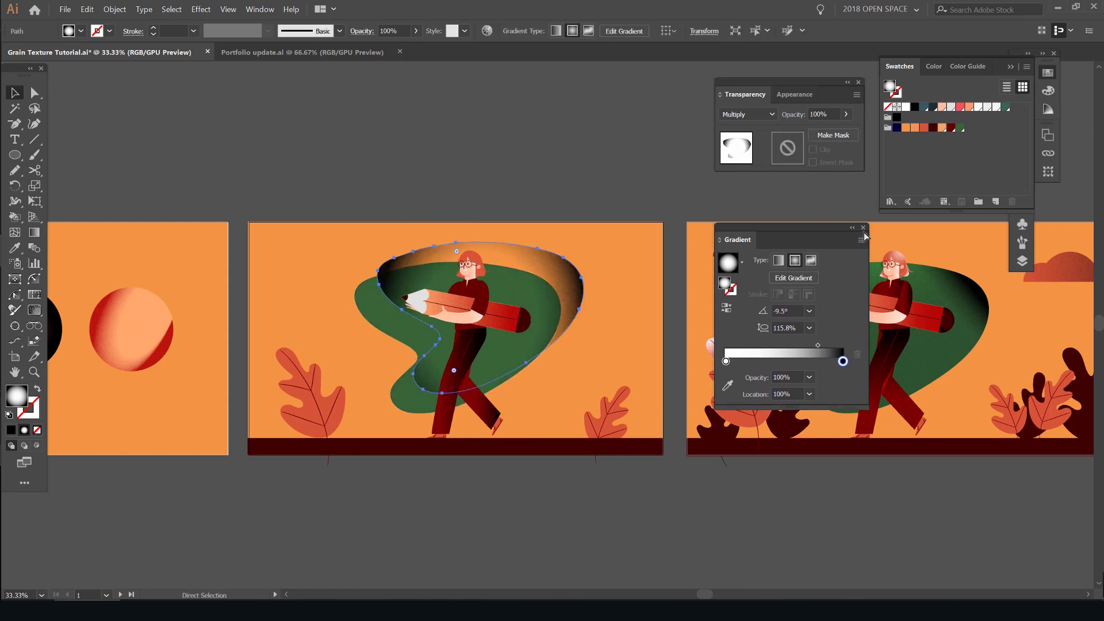
key("ctrl+z")
Step: Examine the illustration and its grained green blob with the interface panels hidden
left_click_drag(798, 232, 855, 227)
left_click(574, 208)
key("Tab")
scroll(490, 148, "up", 1)
left_click_drag(558, 253, 593, 165)
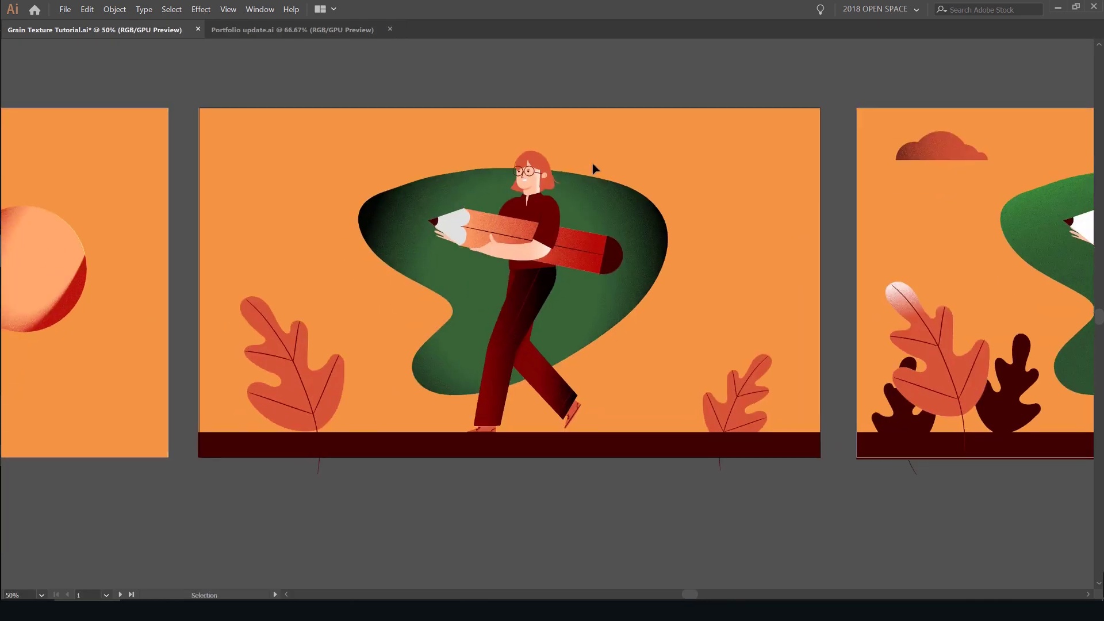
scroll(543, 207, "up", 4)
key("Tab")
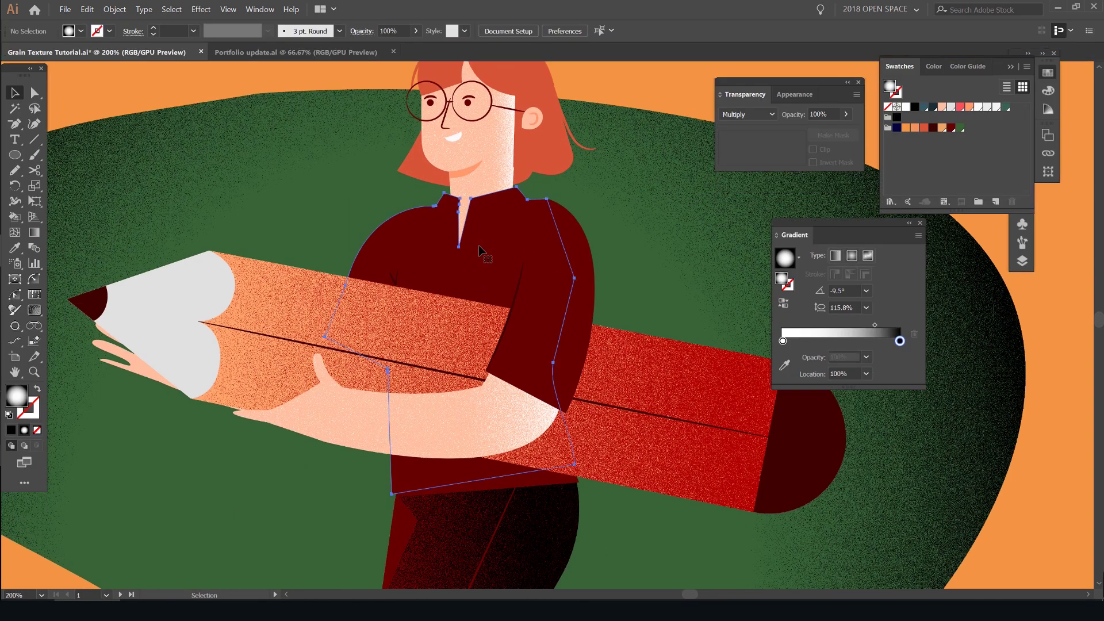
Step: Duplicate the shirt body and sleeve in place and fill the copies with the radial white-to-black gradient
left_click(549, 266)
left_click(549, 271, "shift")
key("ctrl+c")
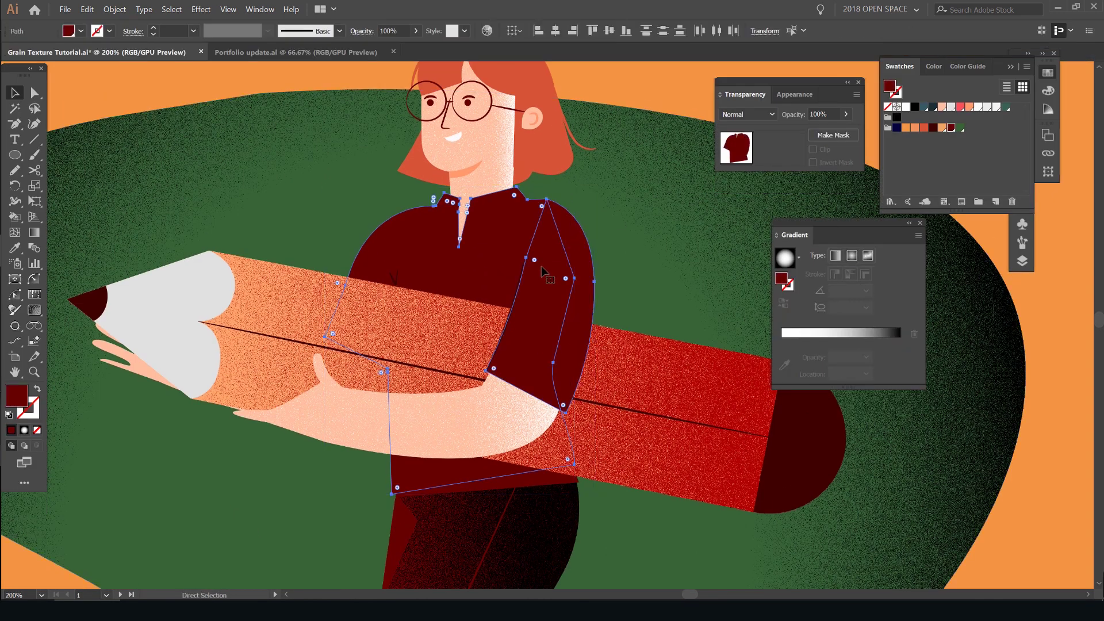
key("ctrl+f")
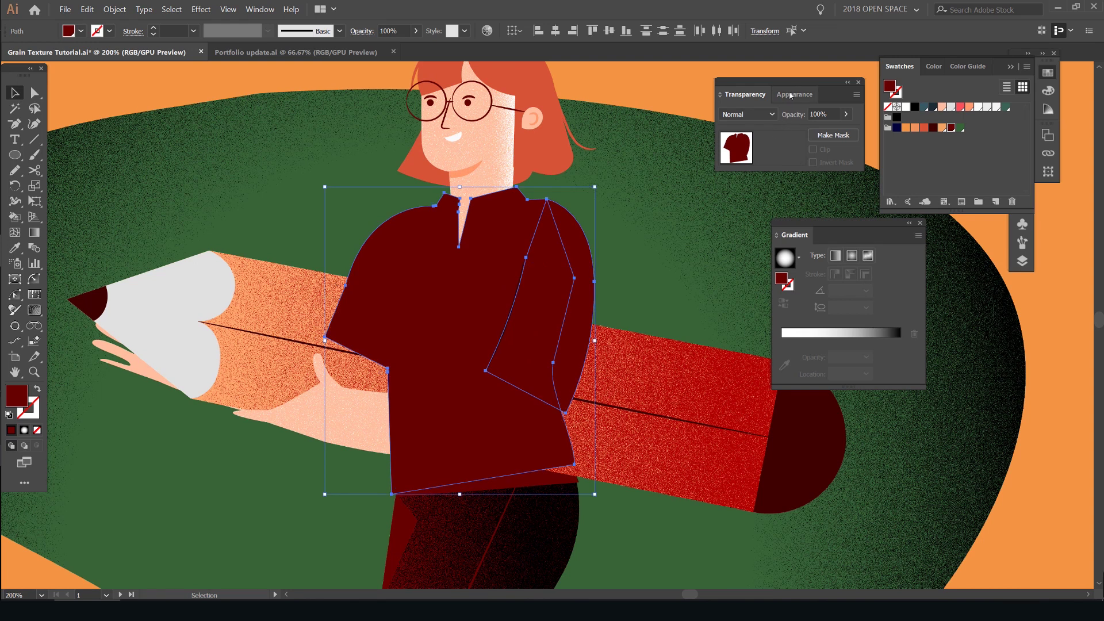
left_click_drag(825, 224, 812, 219)
left_click(774, 254)
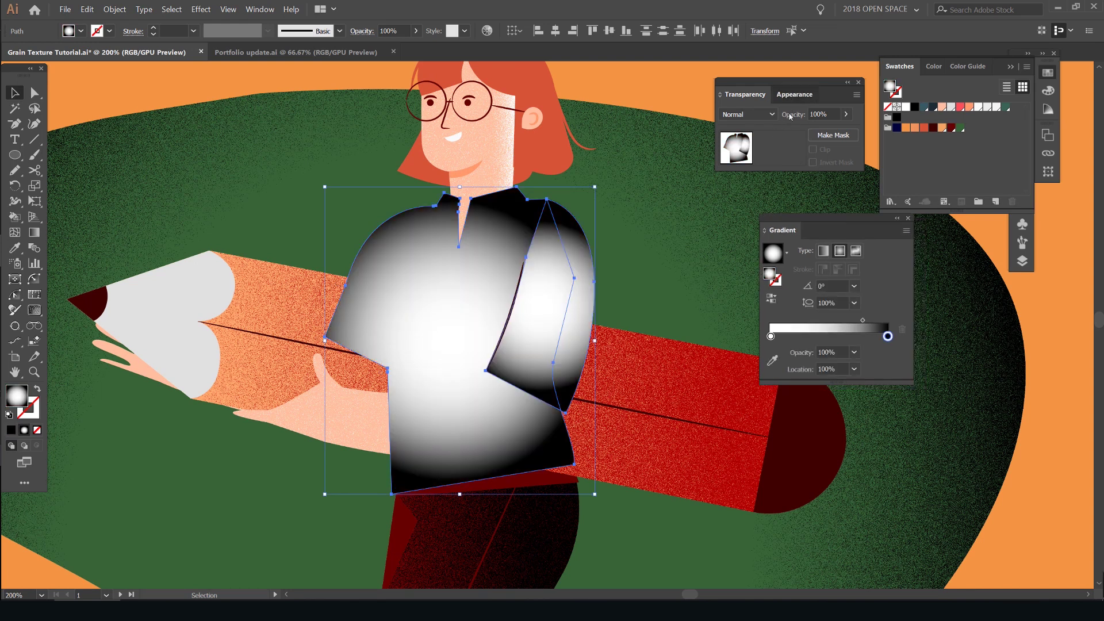
Step: Change the radial gradient on the shirt body and sleeve copies to a linear white-to-black gradient
left_click(793, 95)
left_click(761, 245)
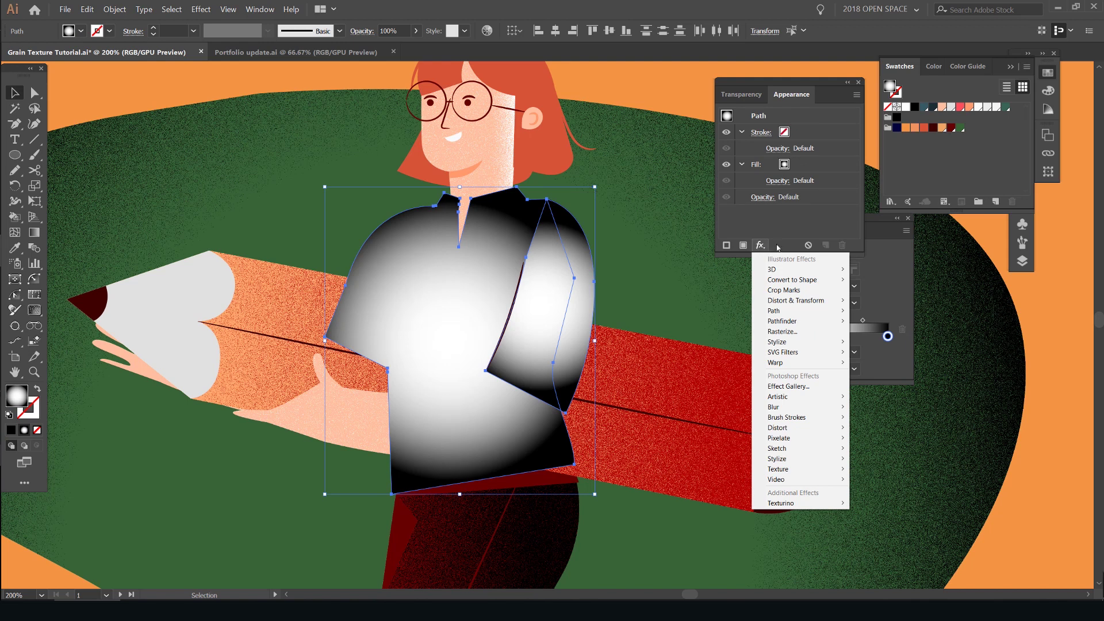
left_click(869, 261)
left_click(824, 251)
left_click_drag(834, 230, 767, 301)
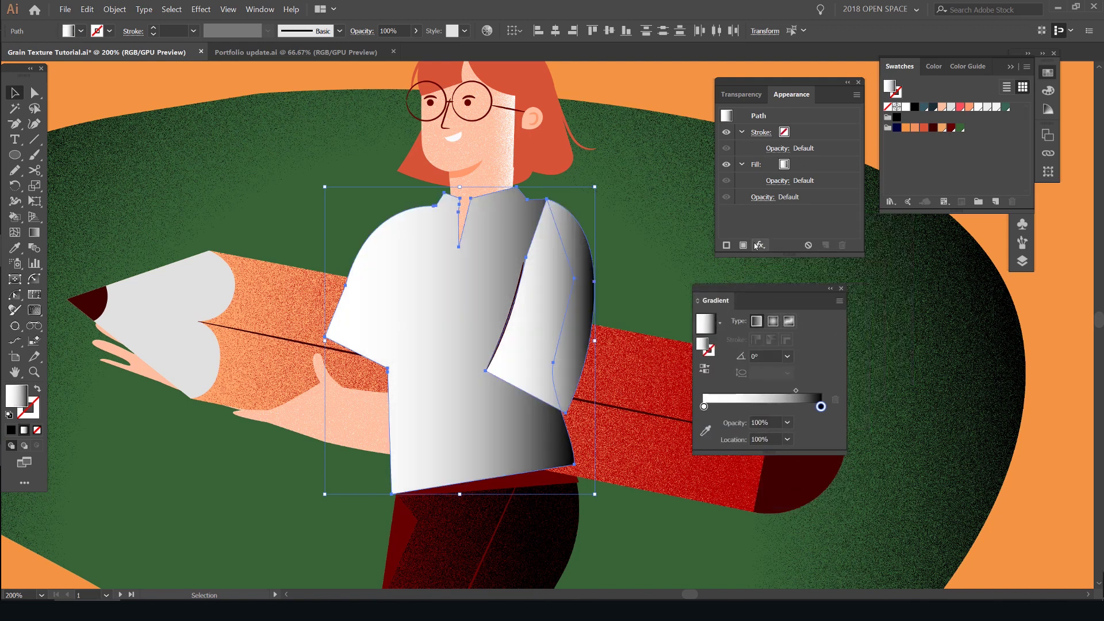
Step: Apply the Grain texture effect to the shirt and sleeve copies with intensity 42, contrast 23 and stippled grain
left_click(761, 246)
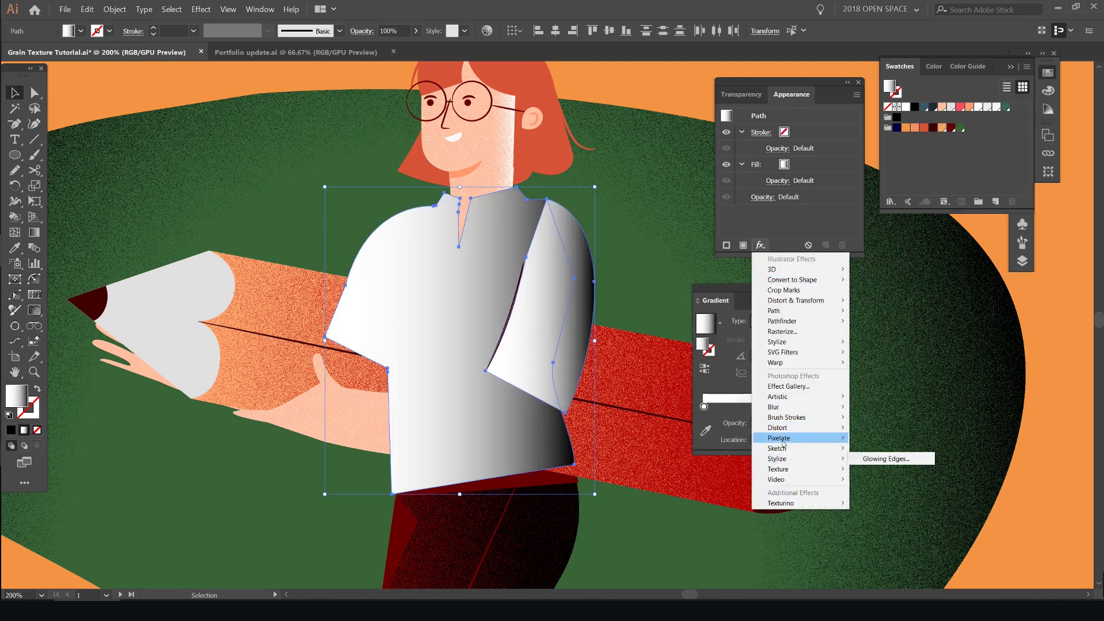
mouse_move(793, 469)
left_click(891, 480)
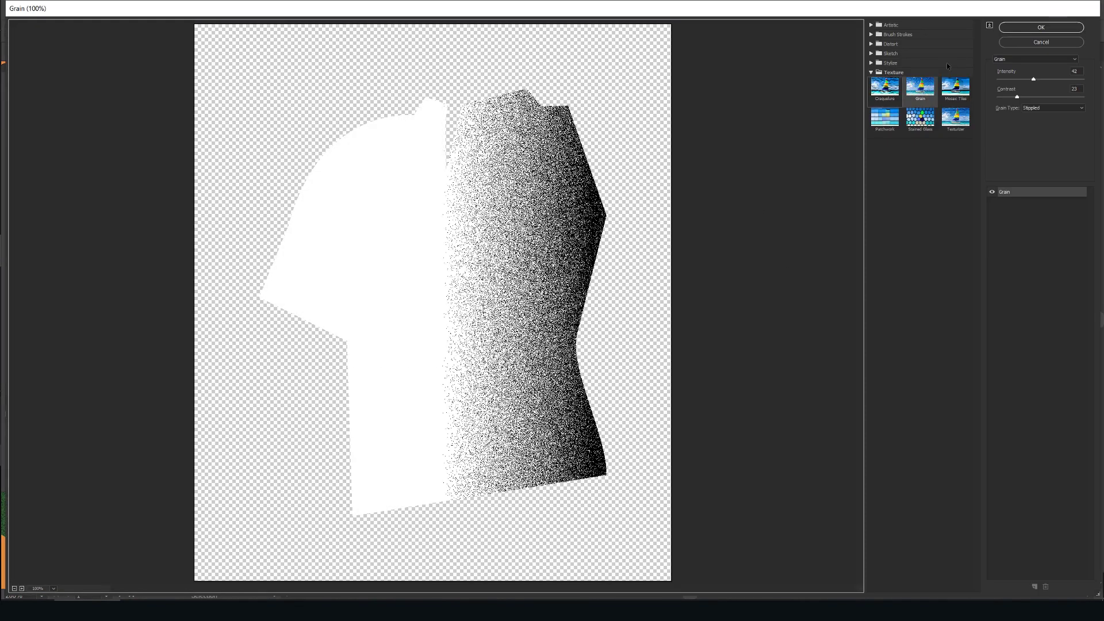
key("Return")
Step: Set the blend mode of the grained shirt and sleeve copies to Multiply and deselect them
left_click(742, 95)
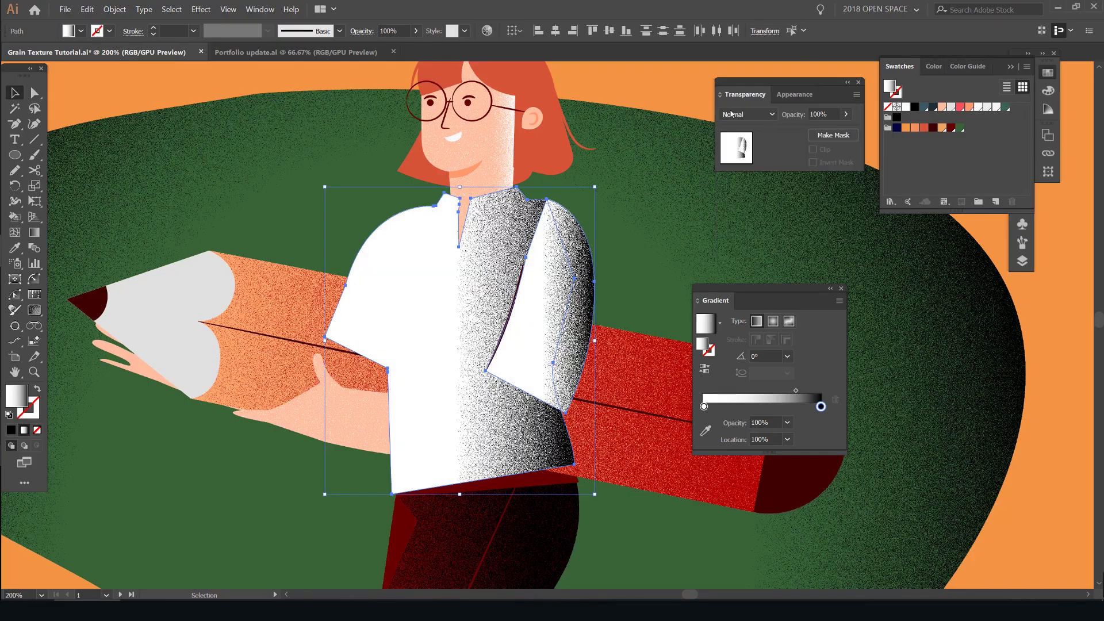
left_click(738, 118)
left_click(748, 160)
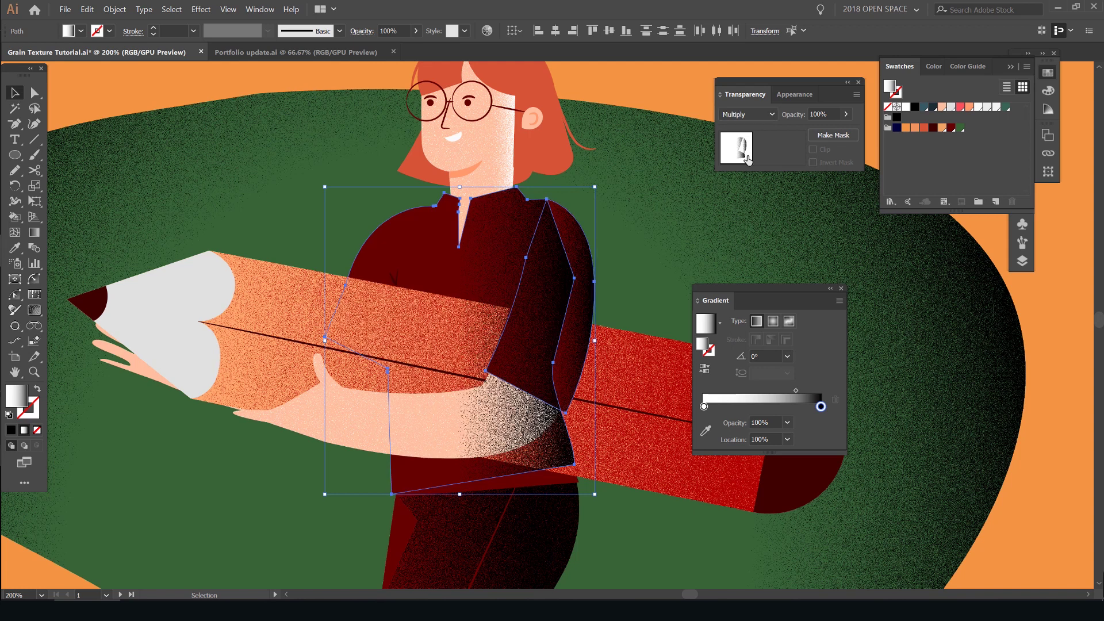
left_click(609, 209)
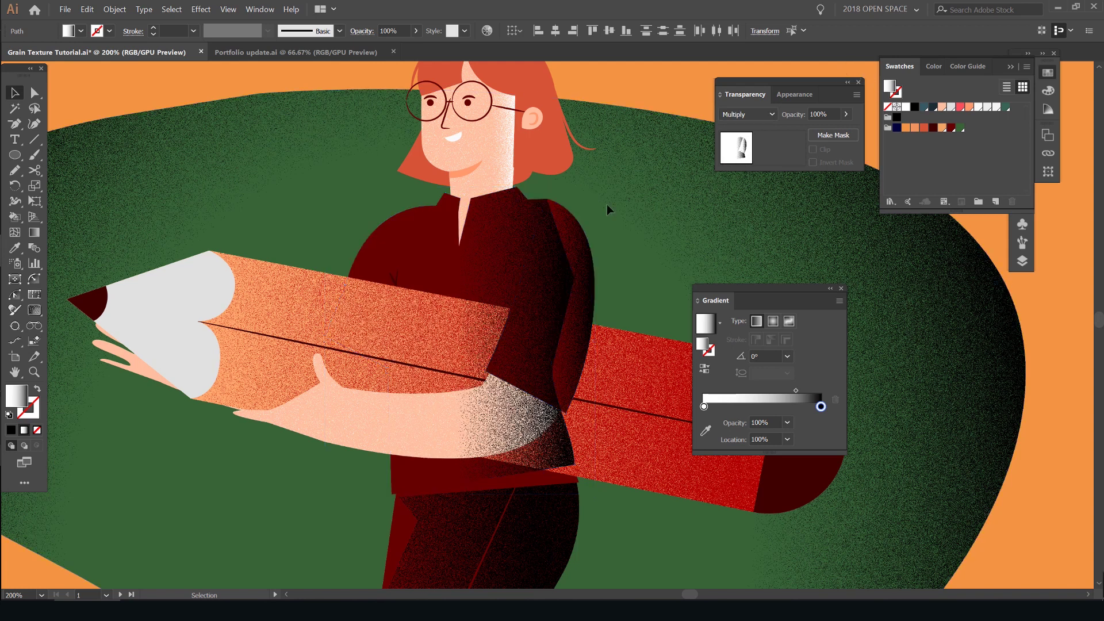
Step: Send the shirt body's grained shading copy backward in the stacking order, behind the forearm and pencil
left_click(539, 198, "ctrl")
key("ctrl+z")
key("ctrl+[")
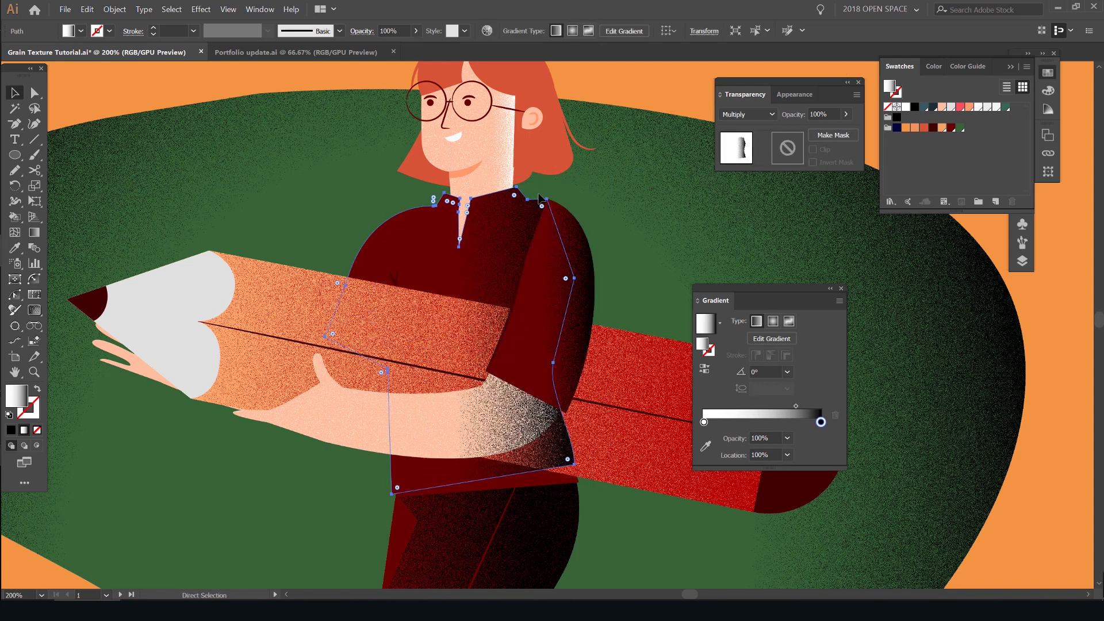
key("ctrl+]")
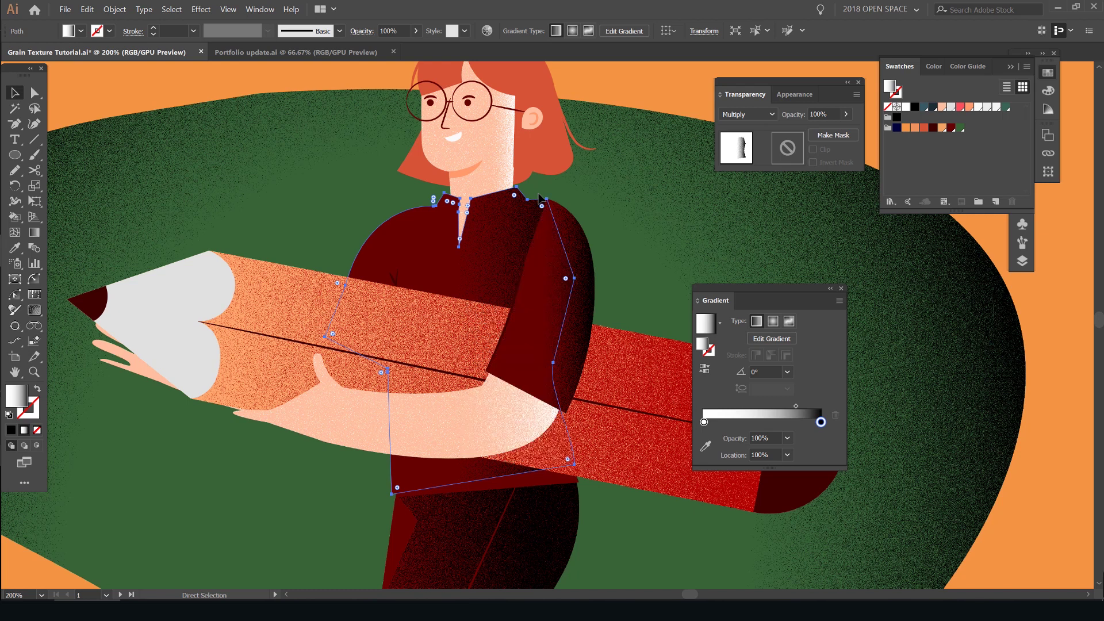
key("v")
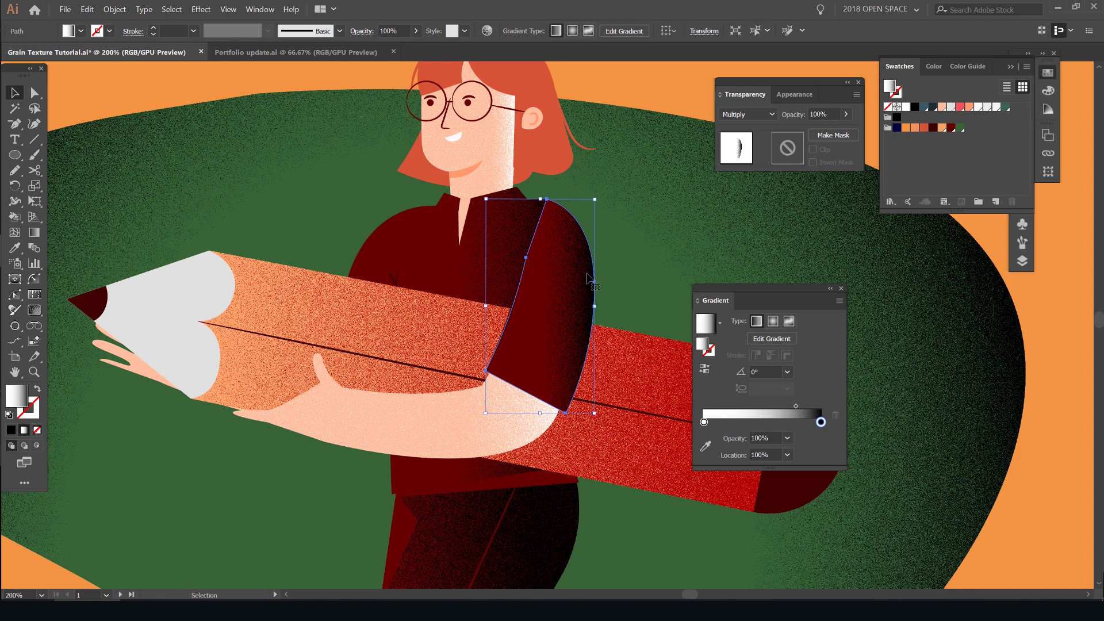
Step: Move the bottom-right anchor of the shirt body's shading copy down to the corner of the shirt hem and deselect it
left_click(592, 241)
left_click(507, 486)
key("a")
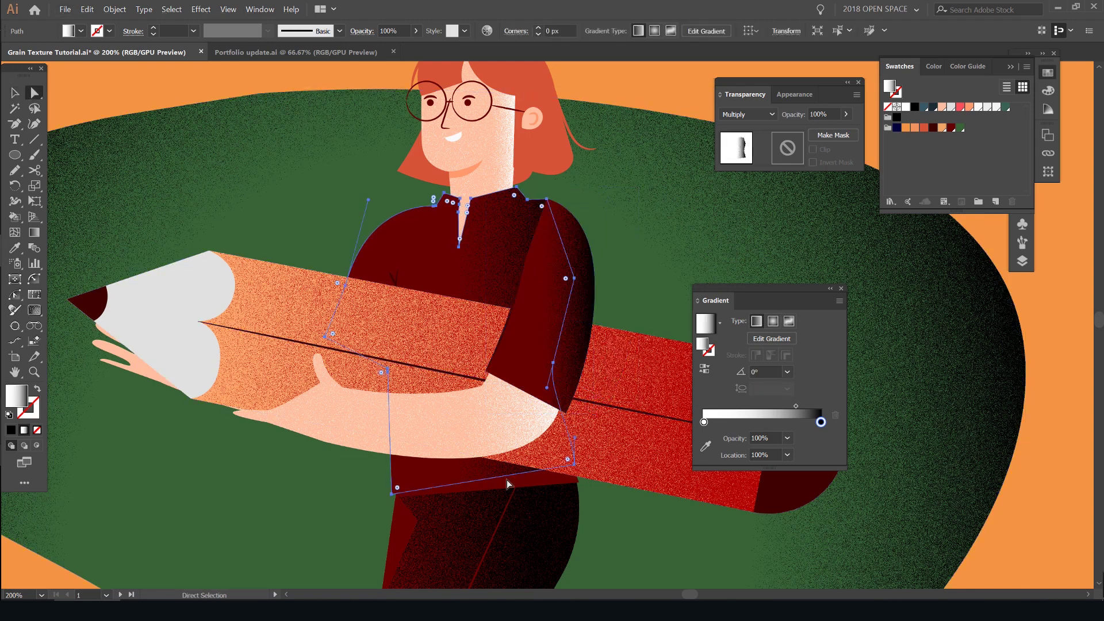
scroll(552, 486, "up", 2)
left_click_drag(596, 446, 599, 478)
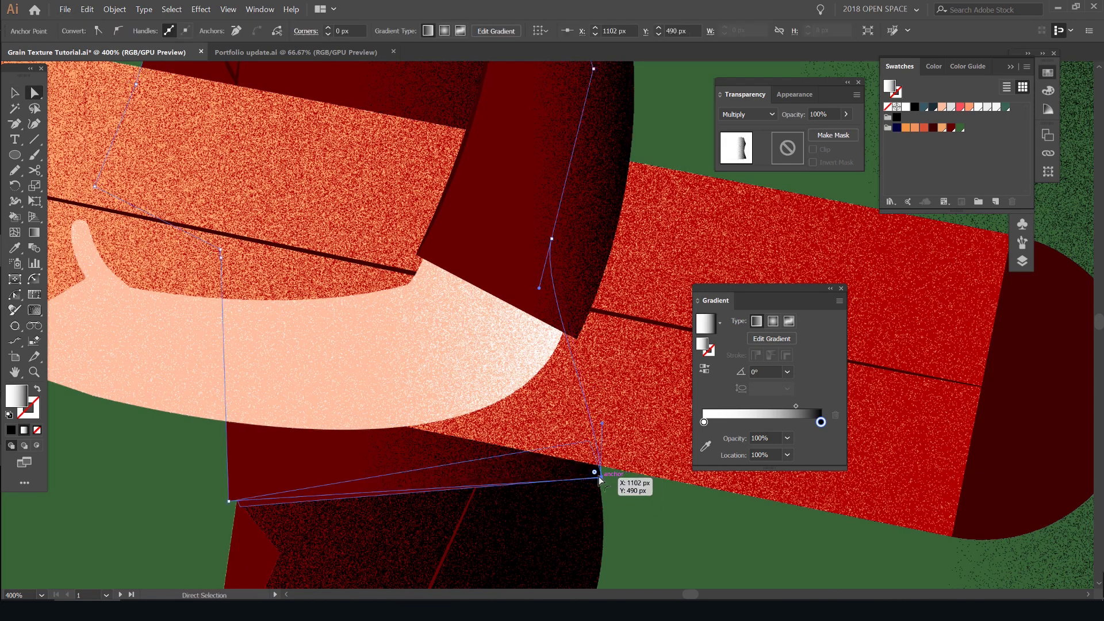
scroll(389, 474, "up", 1)
scroll(391, 474, "down", 5)
left_click(553, 217)
scroll(554, 222, "down", 3)
left_click(595, 157)
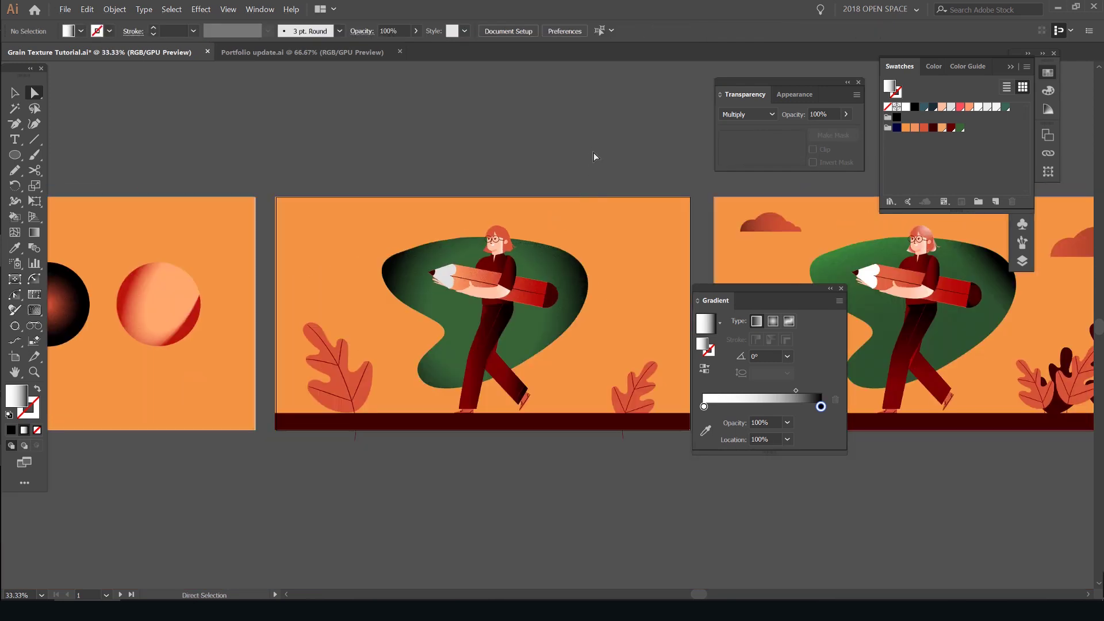
Step: Examine the grain shading on the whole illustration and up close, with the interface panels hidden
left_click_drag(782, 301, 813, 292)
scroll(478, 217, "up", 2)
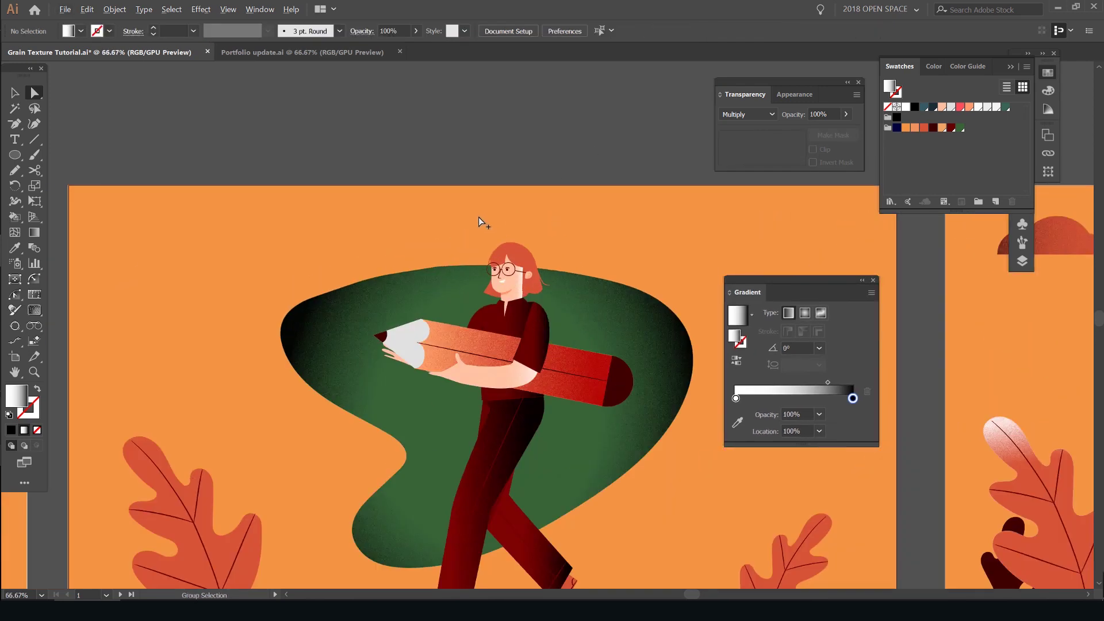
scroll(499, 221, "up", 1)
scroll(498, 234, "down", 3)
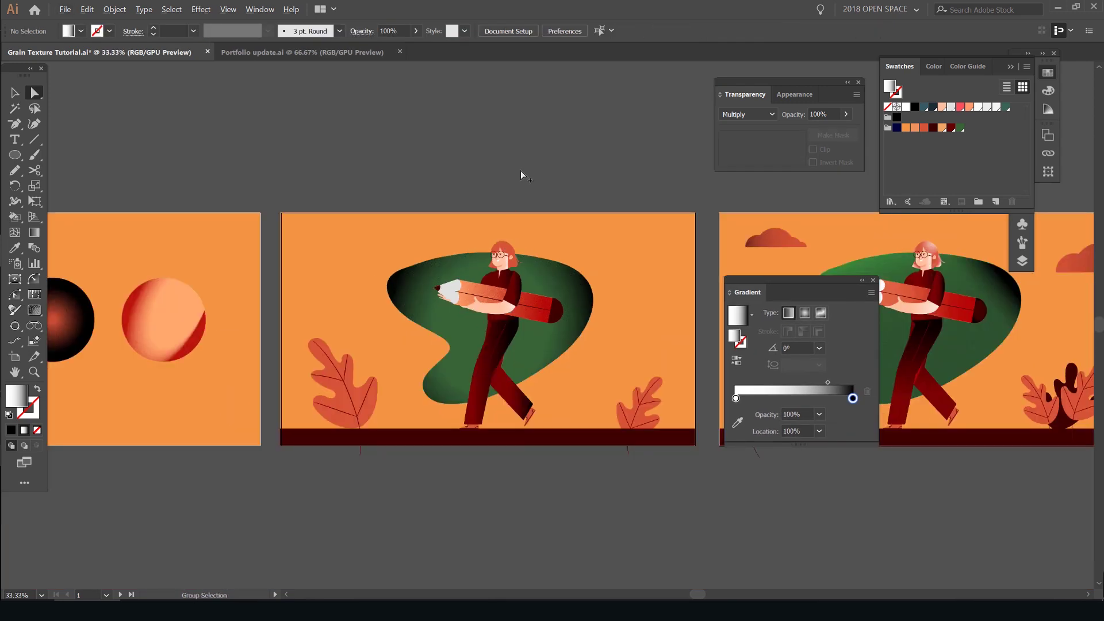
scroll(518, 212, "up", 1)
scroll(521, 199, "up", 2)
scroll(582, 184, "down", 3)
key("Tab")
scroll(657, 112, "up", 3)
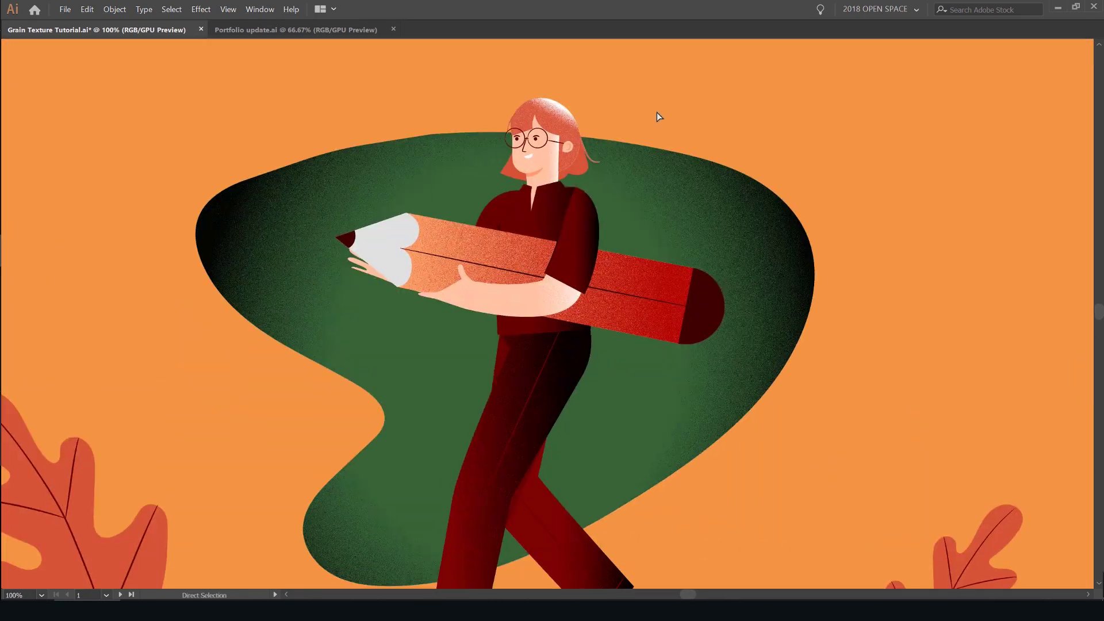
scroll(647, 205, "down", 1)
scroll(647, 205, "up", 3)
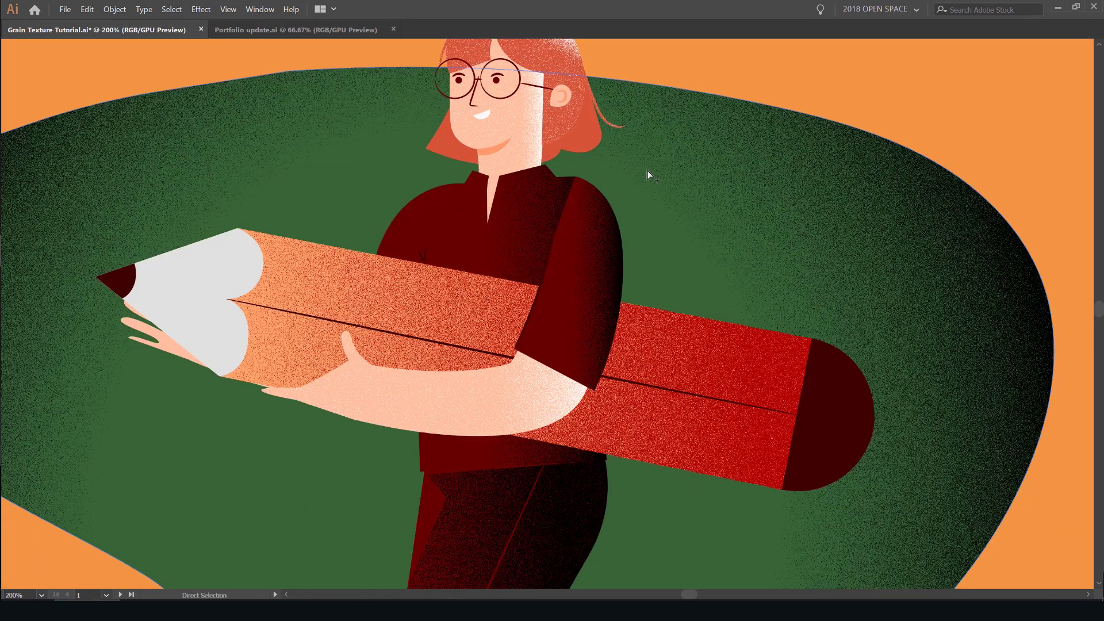
scroll(650, 176, "up", 1)
Step: Compare the illustration with the more detailed version on the neighbouring artboard
scroll(567, 227, "down", 8)
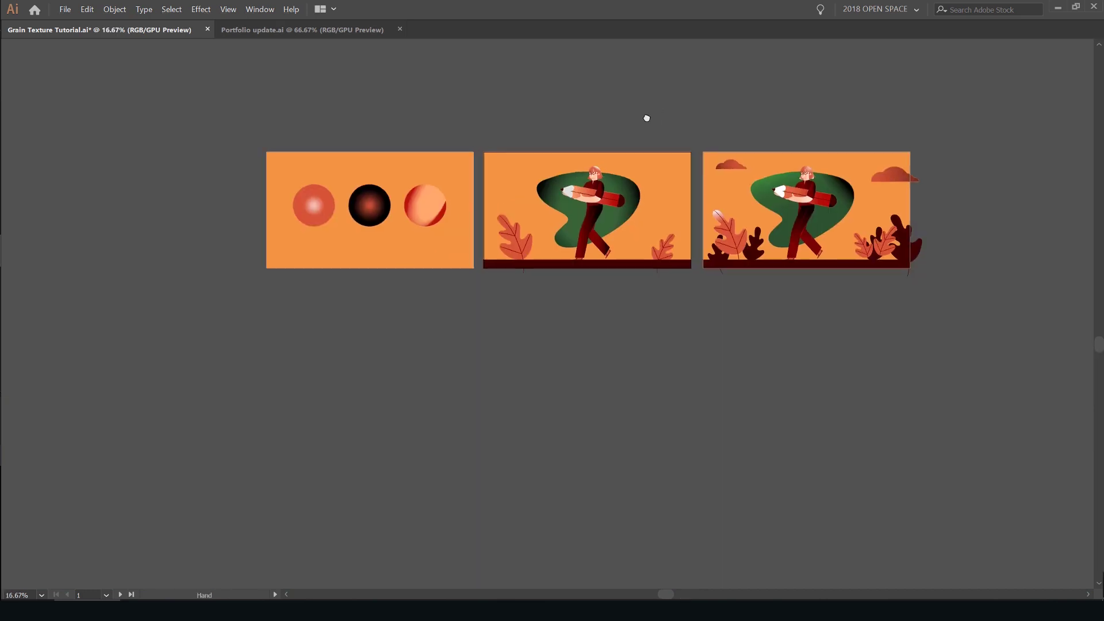
scroll(625, 143, "up", 6)
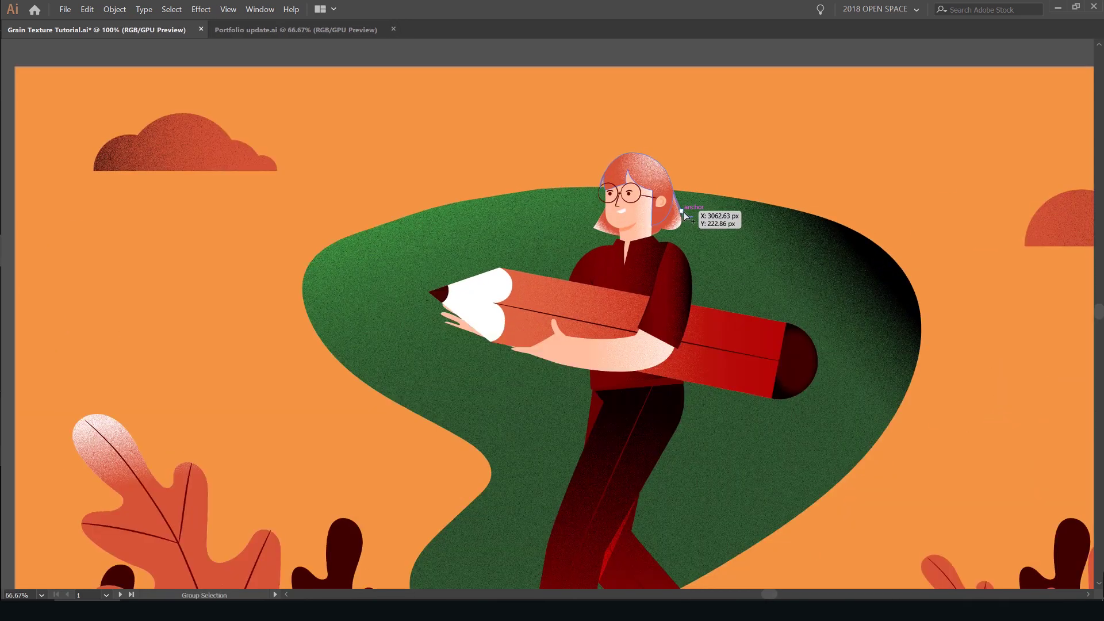
scroll(684, 214, "down", 3)
left_click_drag(587, 145, 879, 187)
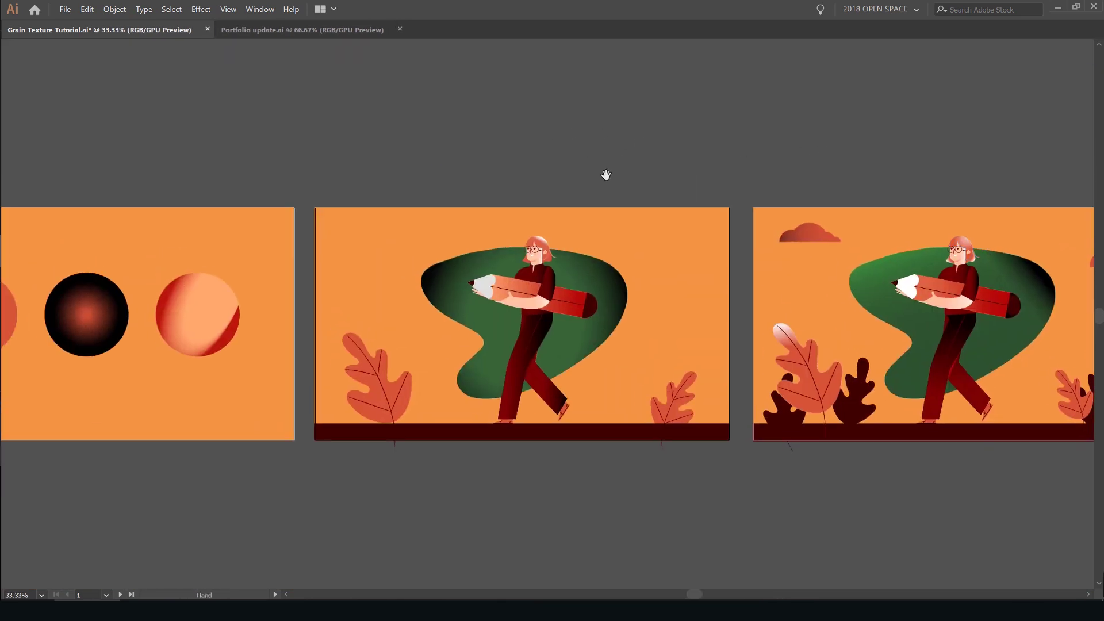